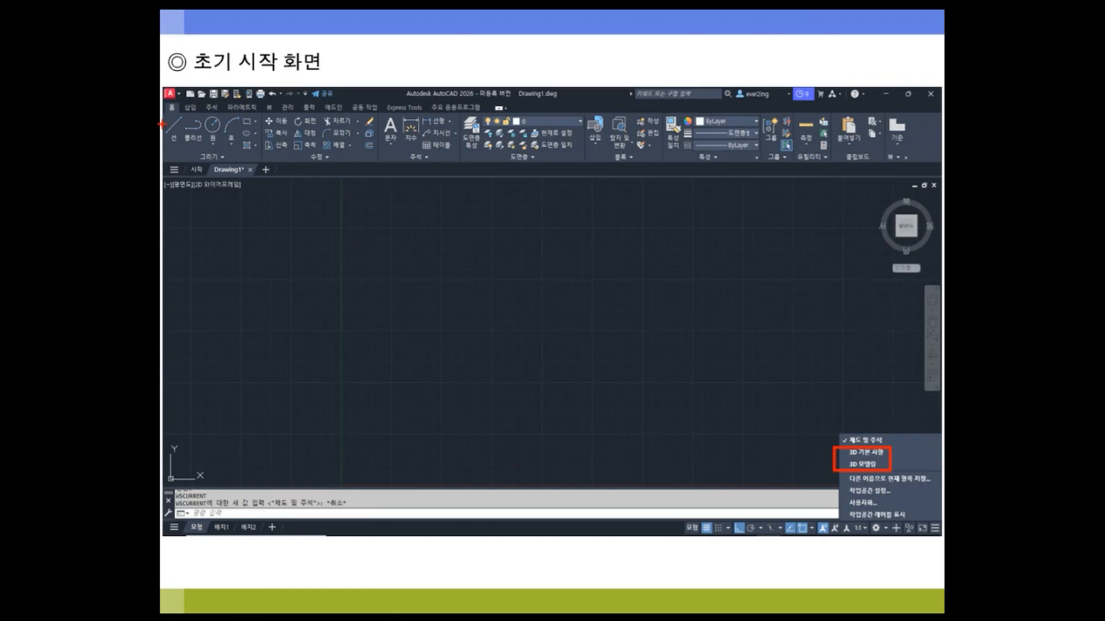
mouse_move(157, 98)
left_mouse_down()
mouse_move(407, 172)
mouse_move(935, 170)
left_mouse_up()
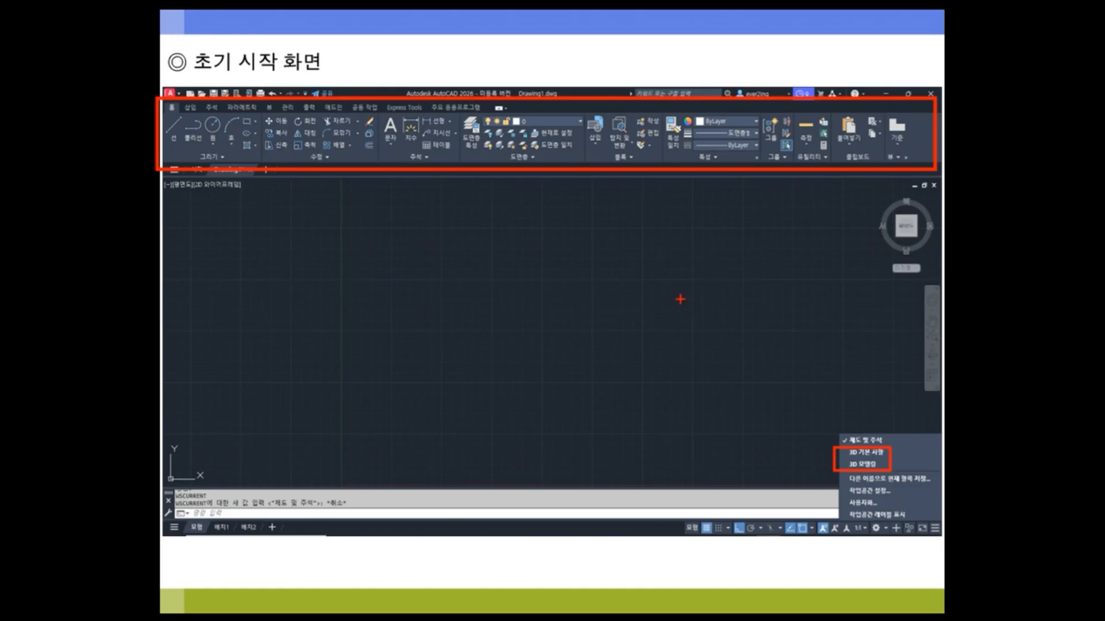
key("ctrl+z")
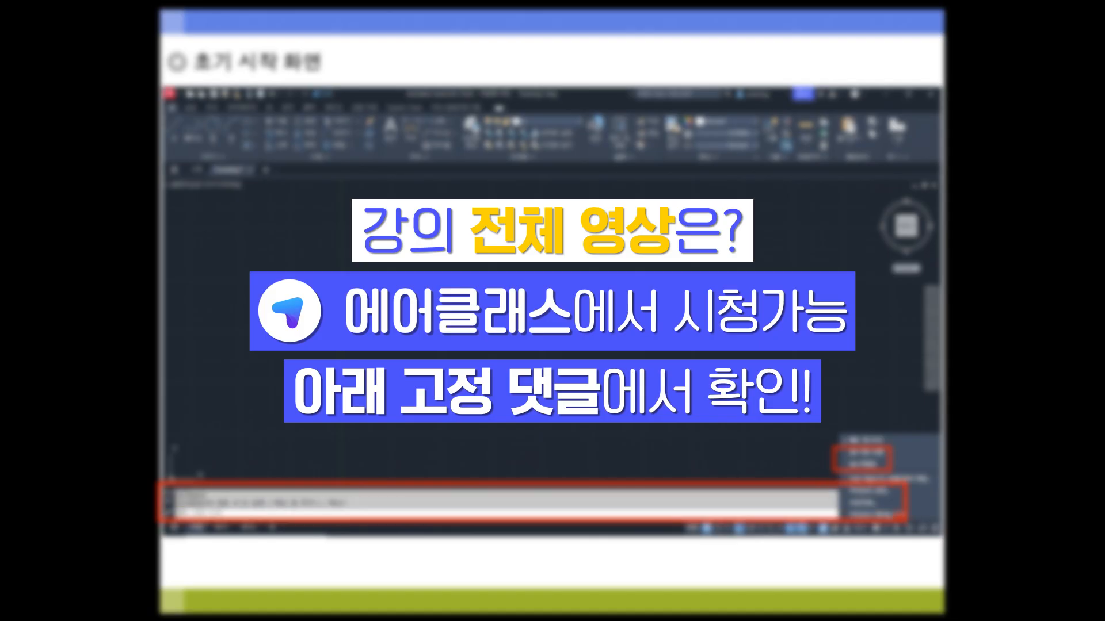
mouse_move(596, 314)
left_mouse_down()
mouse_move(545, 286)
mouse_move(533, 380)
left_mouse_up()
key("e")
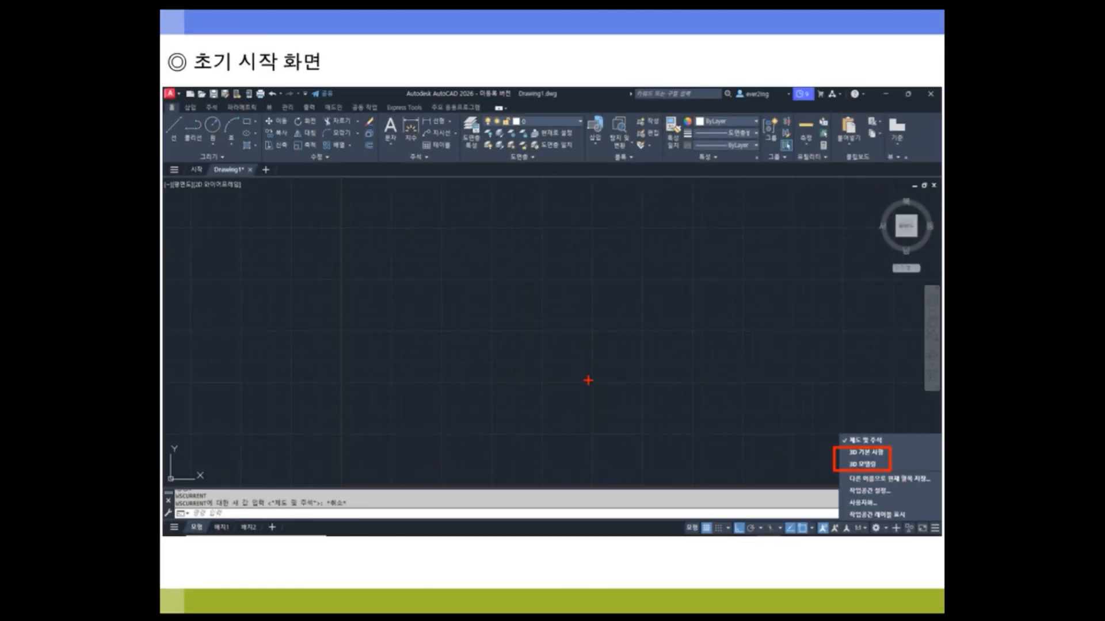
mouse_move(320, 101)
left_mouse_down()
mouse_move(303, 104)
mouse_move(322, 90)
mouse_move(317, 110)
left_mouse_up()
key("e")
mouse_move(157, 521)
left_mouse_down()
mouse_move(685, 572)
mouse_move(936, 539)
left_mouse_up()
key("e")
mouse_move(632, 254)
left_mouse_down()
mouse_move(653, 282)
mouse_move(696, 221)
left_mouse_up()
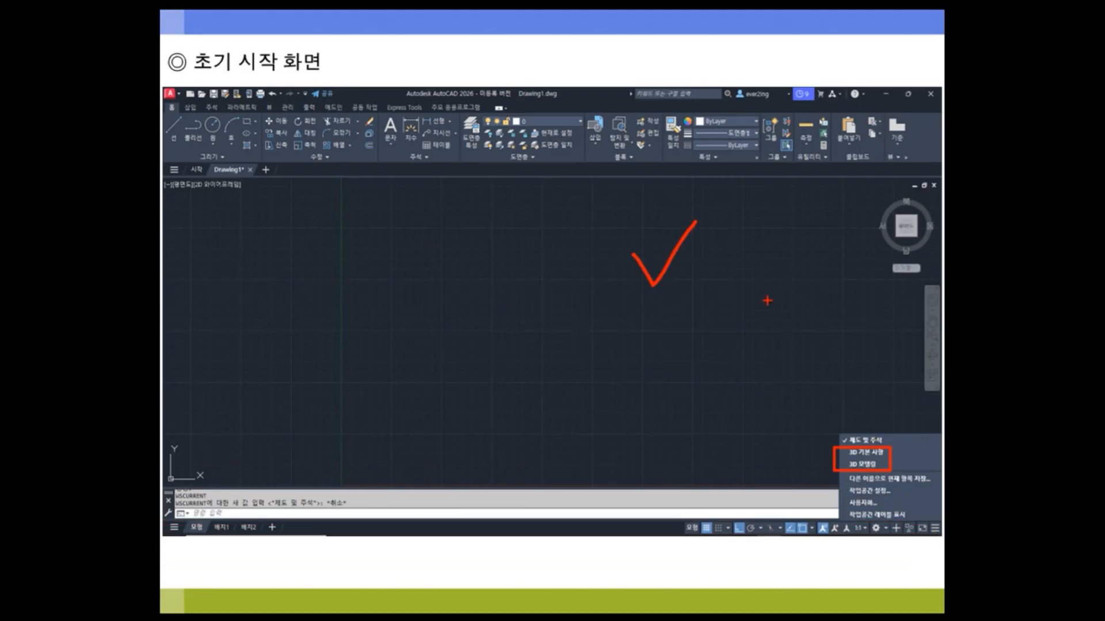
key("e")
mouse_move(895, 540)
left_mouse_down()
mouse_move(865, 538)
mouse_move(889, 525)
mouse_move(894, 541)
left_mouse_up()
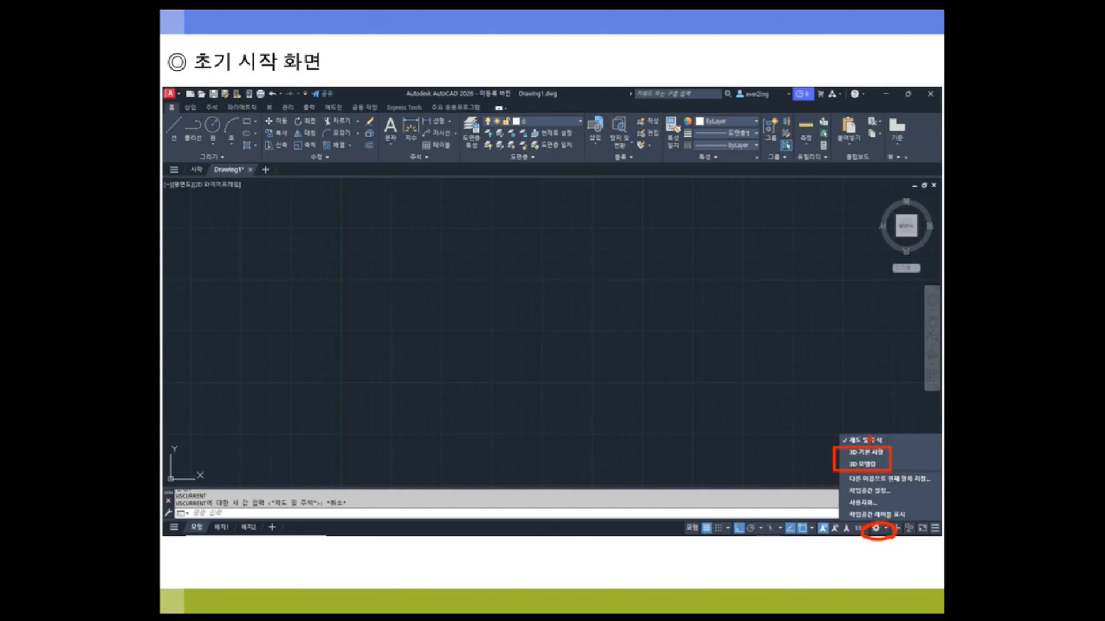
key("e")
mouse_move(831, 426)
left_mouse_down()
mouse_move(860, 446)
mouse_move(885, 426)
mouse_move(893, 446)
left_mouse_up()
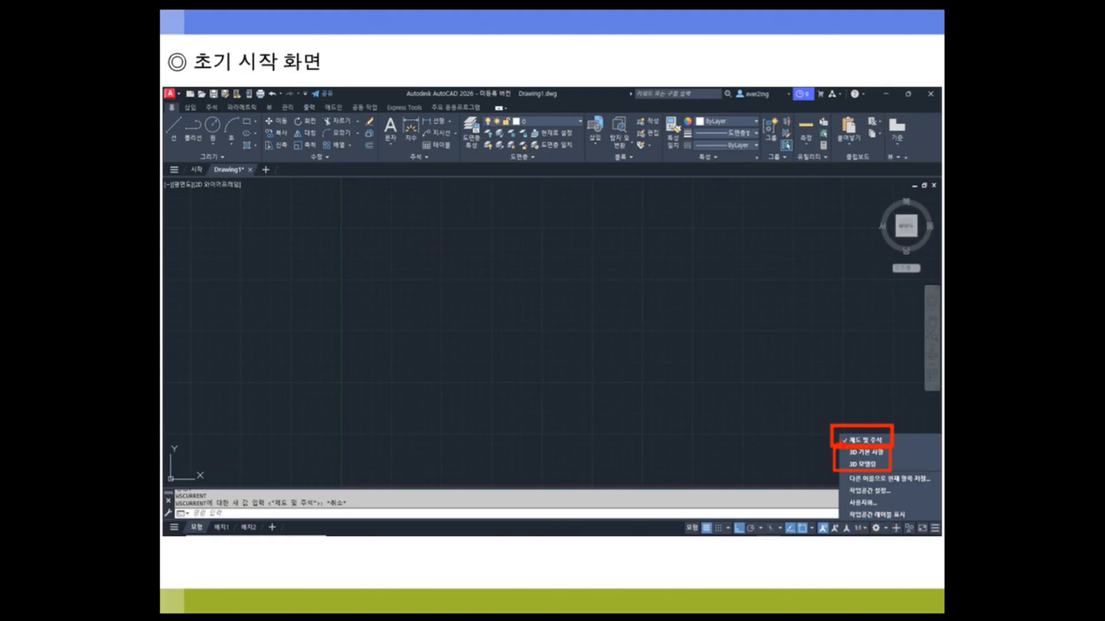
left_click_drag(847, 424, 866, 405)
key("e")
key("Escape")
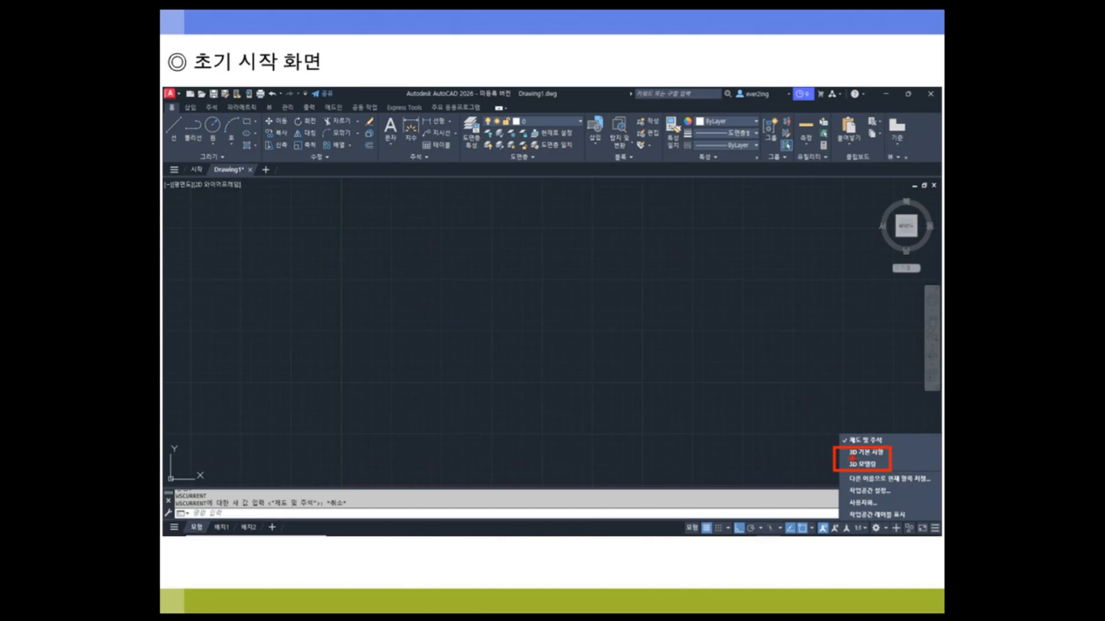
left_click_drag(826, 459, 916, 458)
left_click_drag(817, 473, 915, 472)
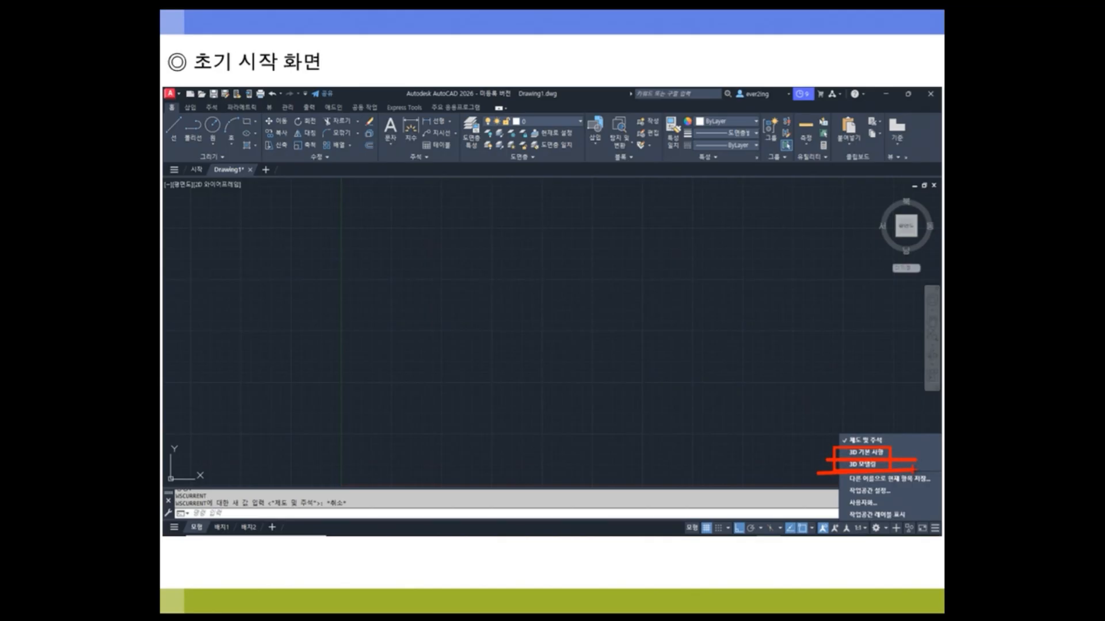
key("Escape")
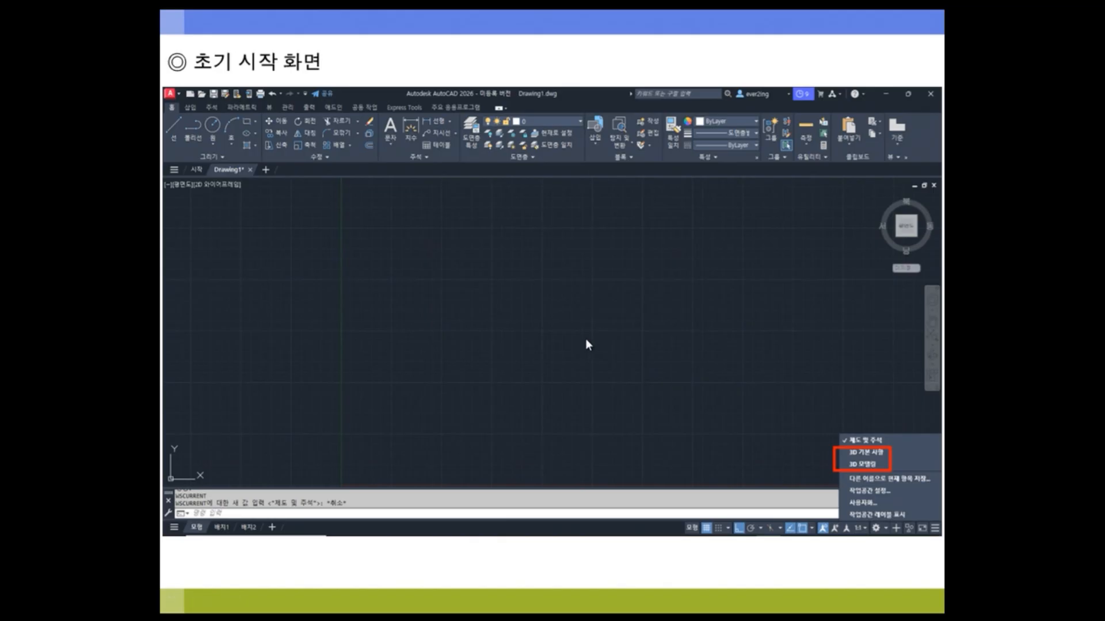
key("Right")
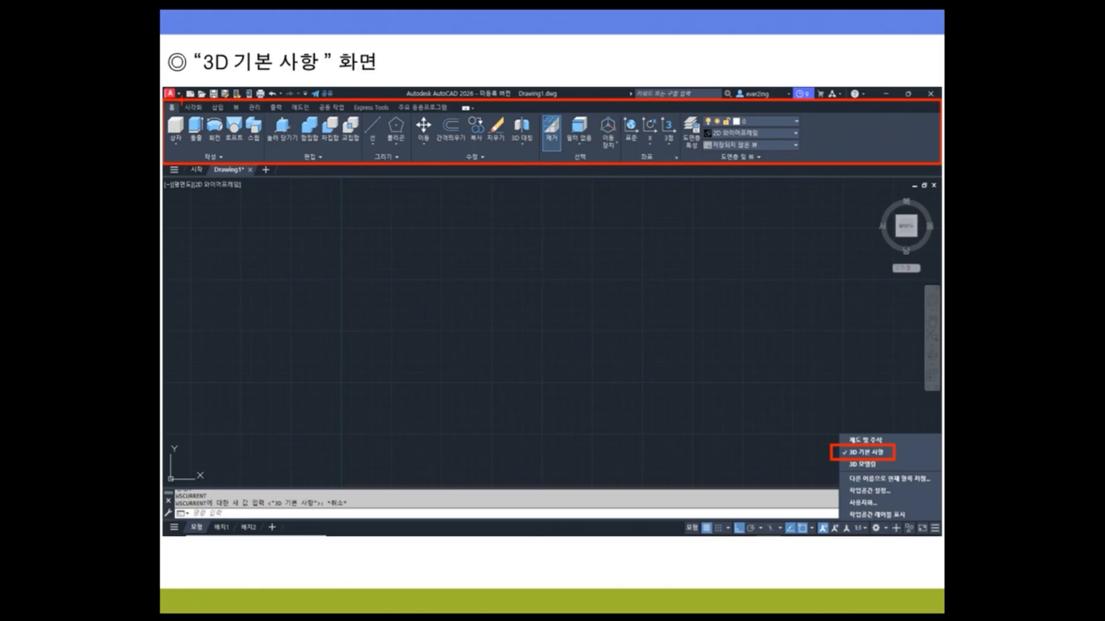
mouse_move(160, 96)
left_mouse_down()
mouse_move(765, 170)
mouse_move(946, 167)
left_mouse_up()
left_click(723, 424)
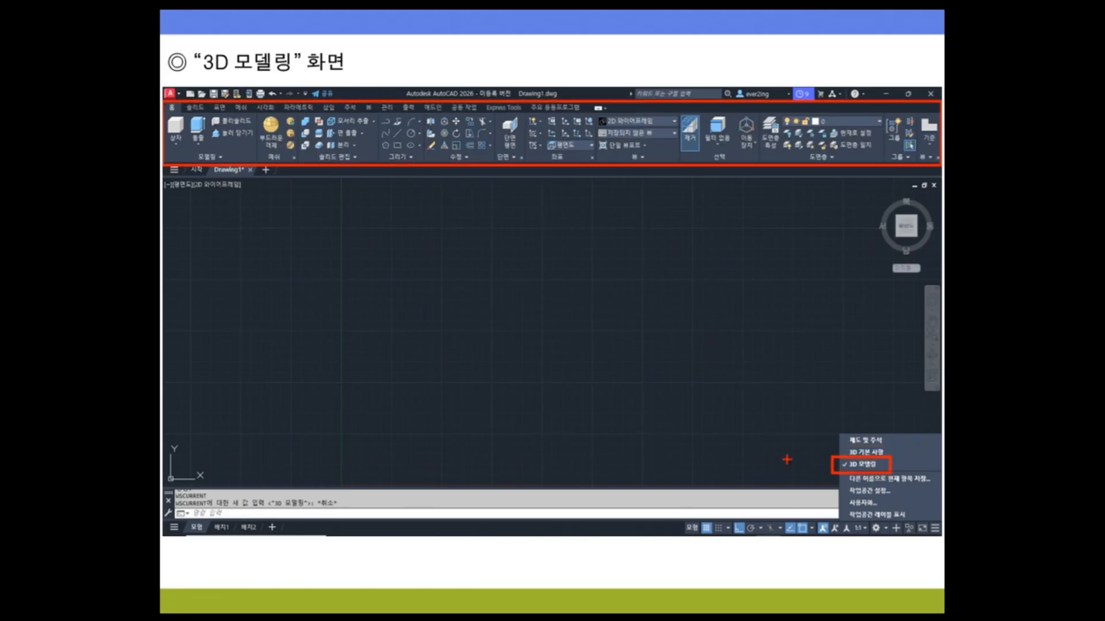
left_click_drag(832, 456, 890, 472, "ctrl")
left_click(821, 375)
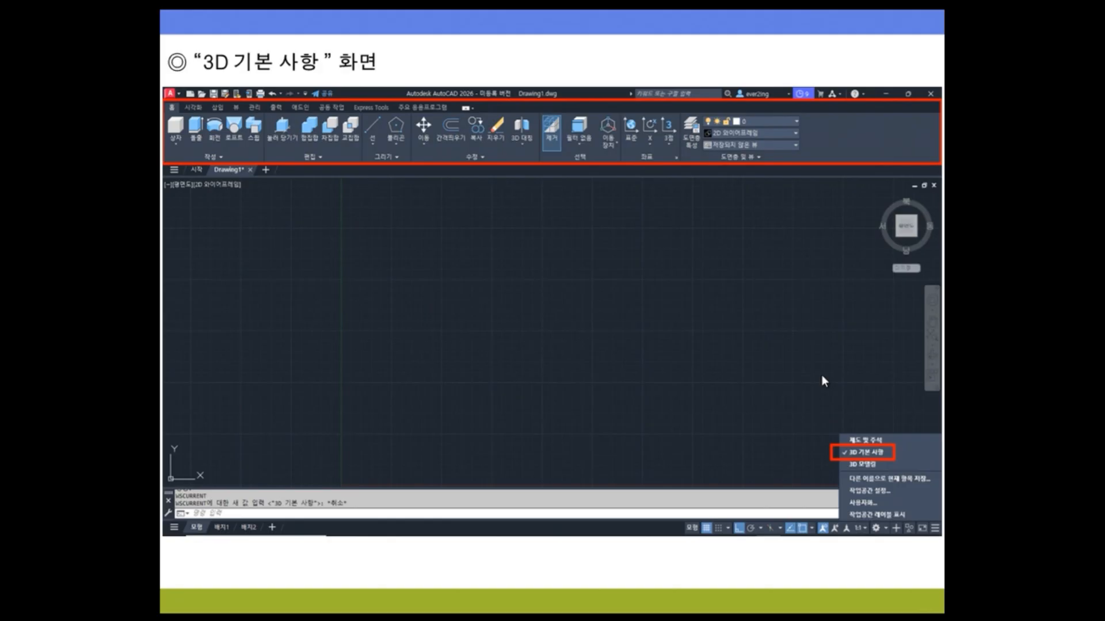
key("Right")
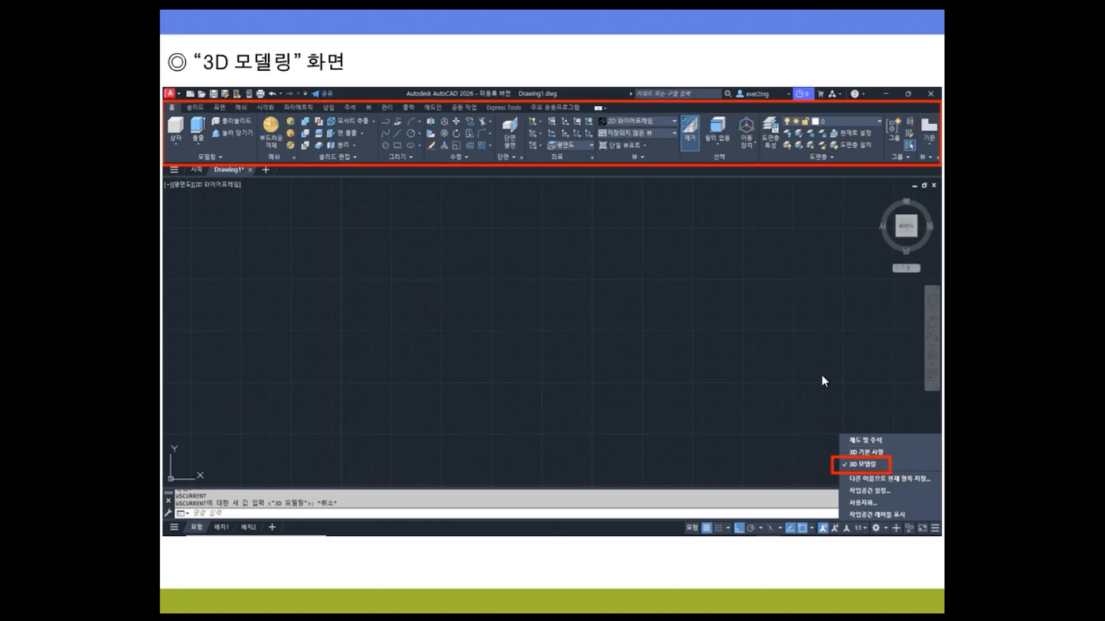
key("Left")
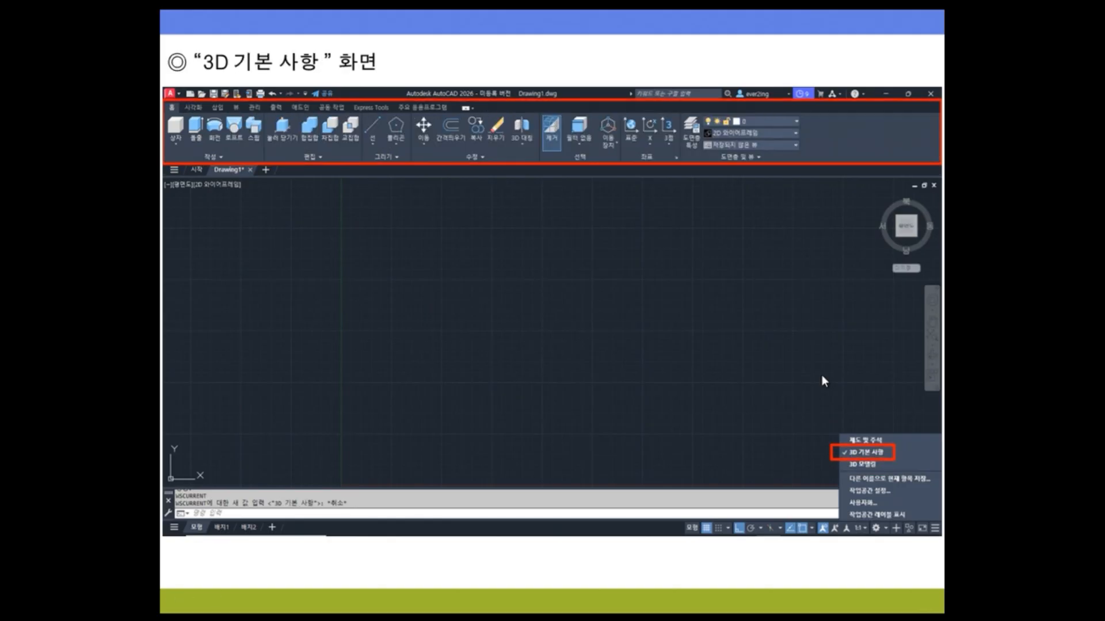
key("Right")
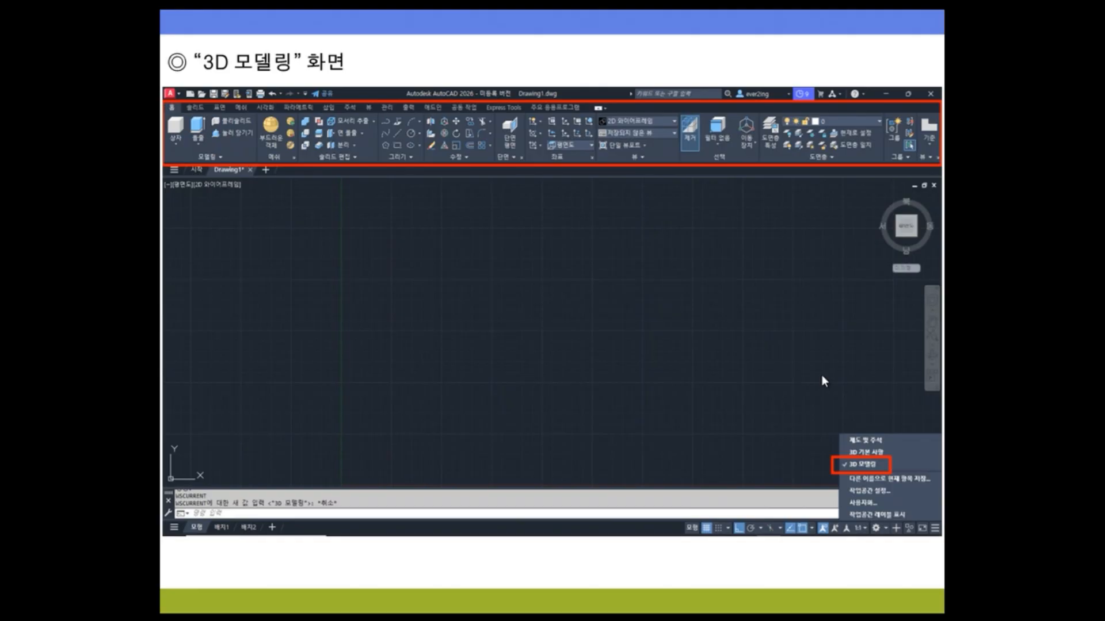
key("Left")
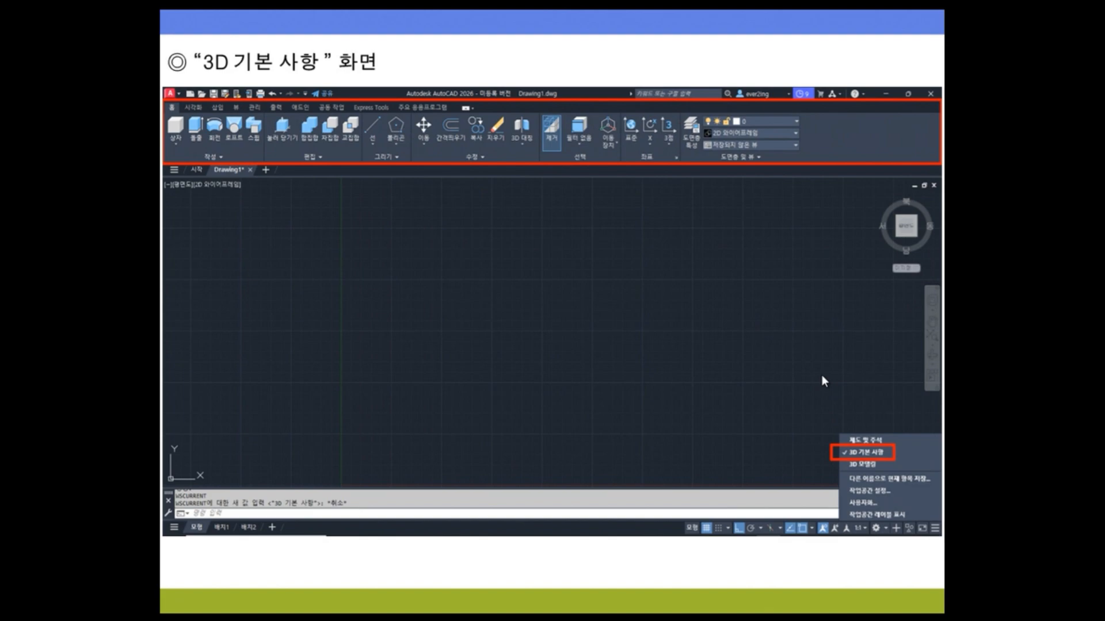
key("Right")
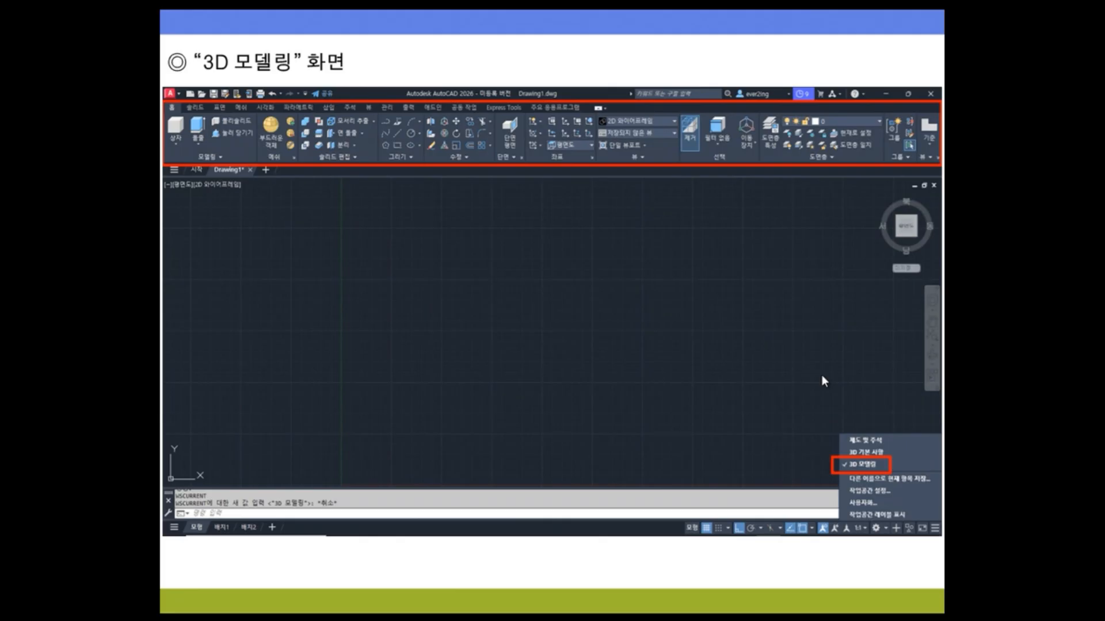
key("Left")
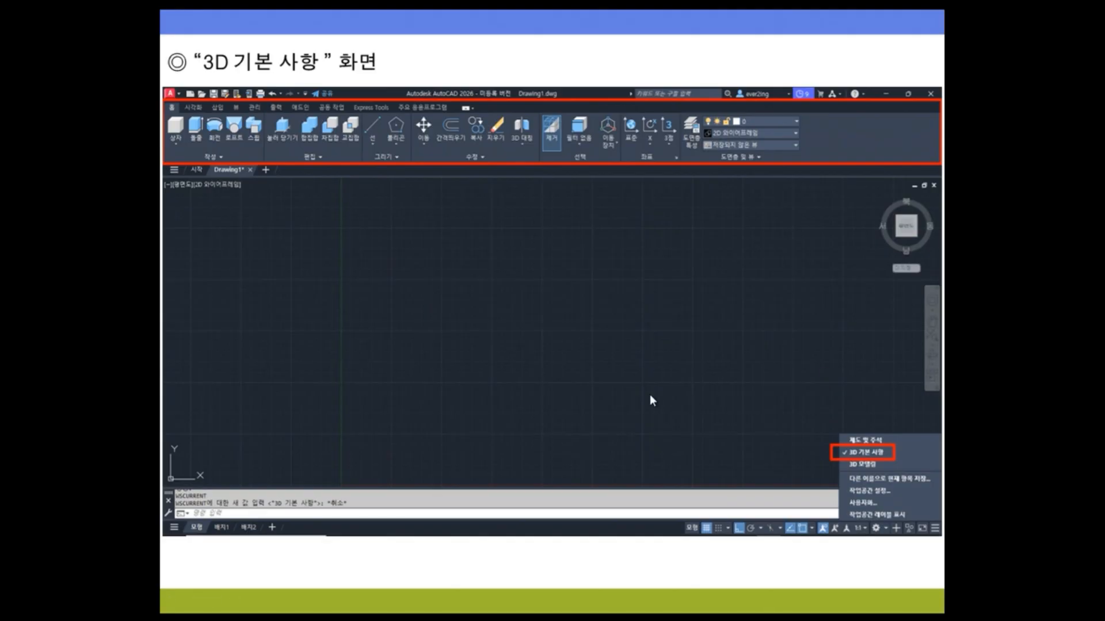
key("Right")
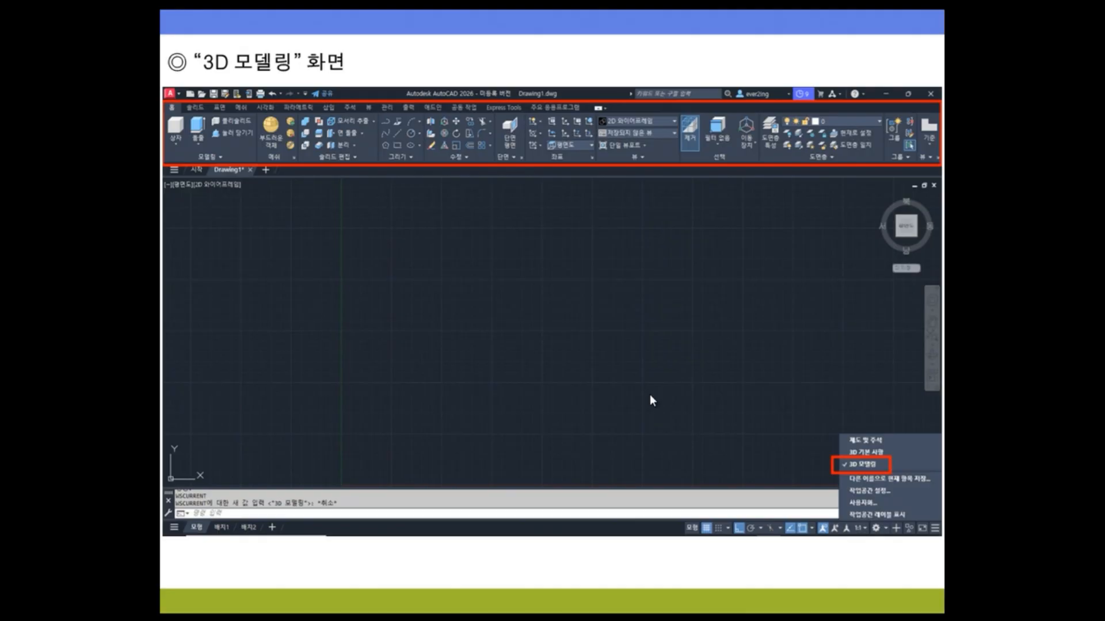
key("Right")
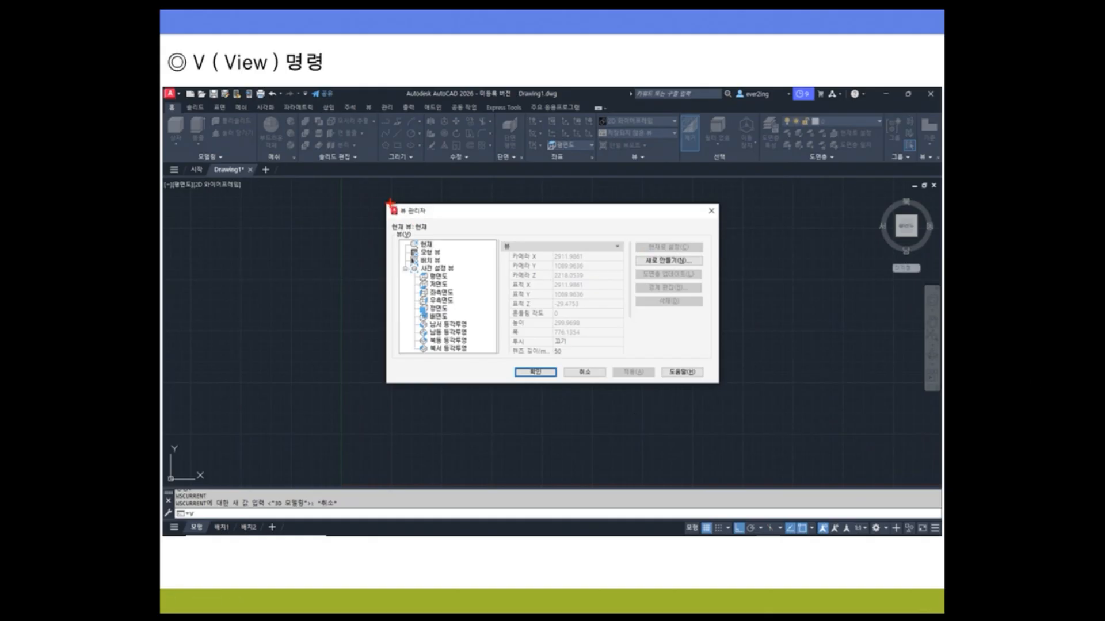
mouse_move(384, 201)
left_mouse_down()
mouse_move(670, 331)
mouse_move(721, 386)
left_mouse_up()
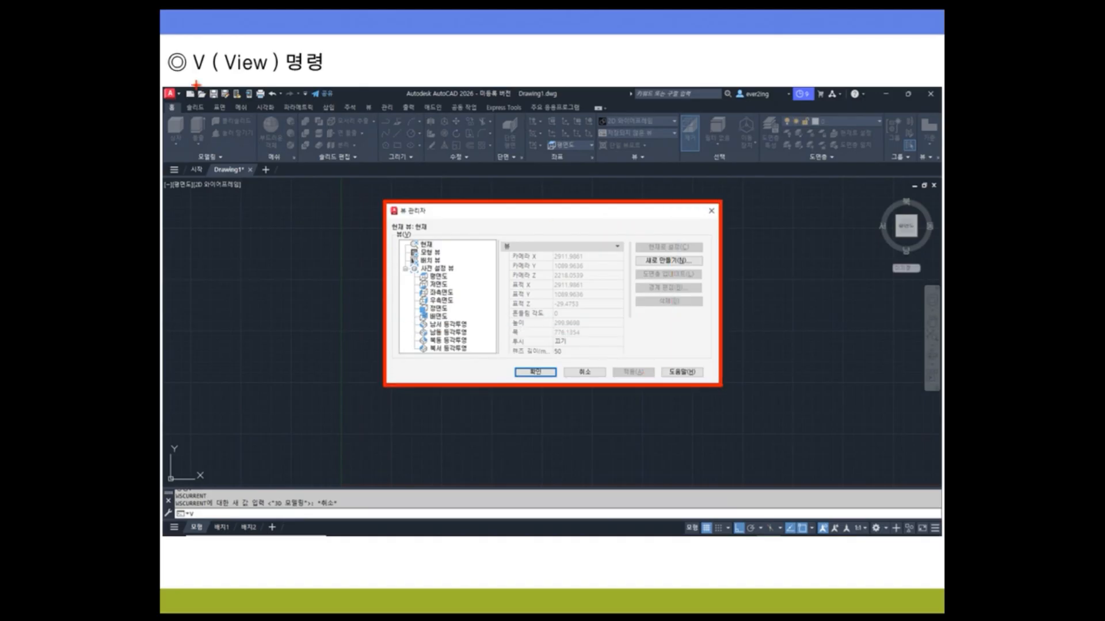
left_click_drag(193, 74, 278, 74)
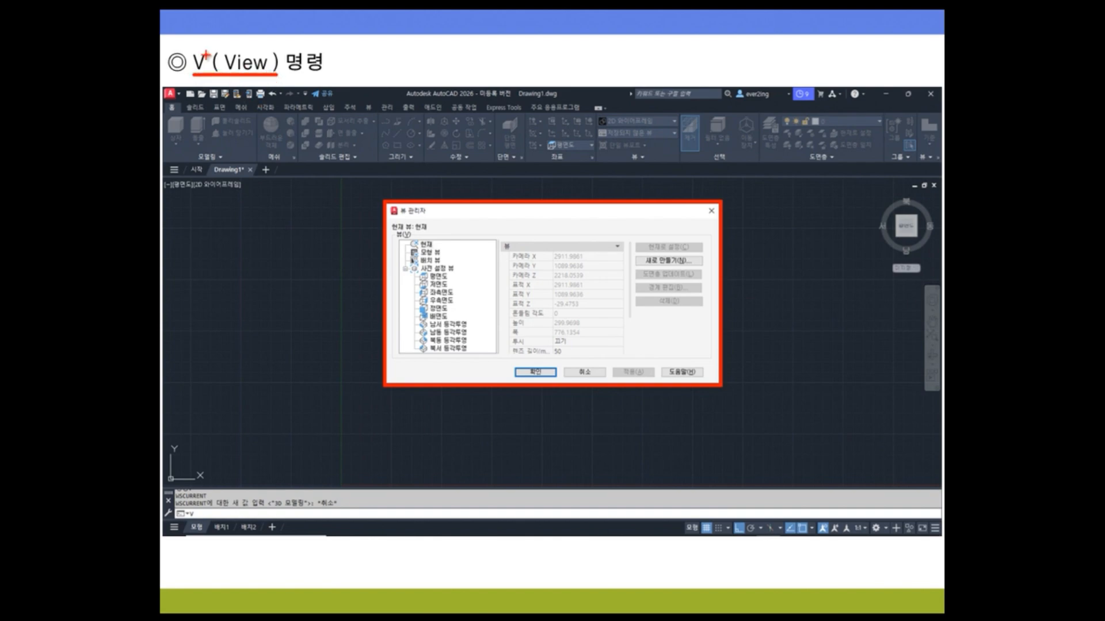
left_click_drag(187, 44, 213, 78)
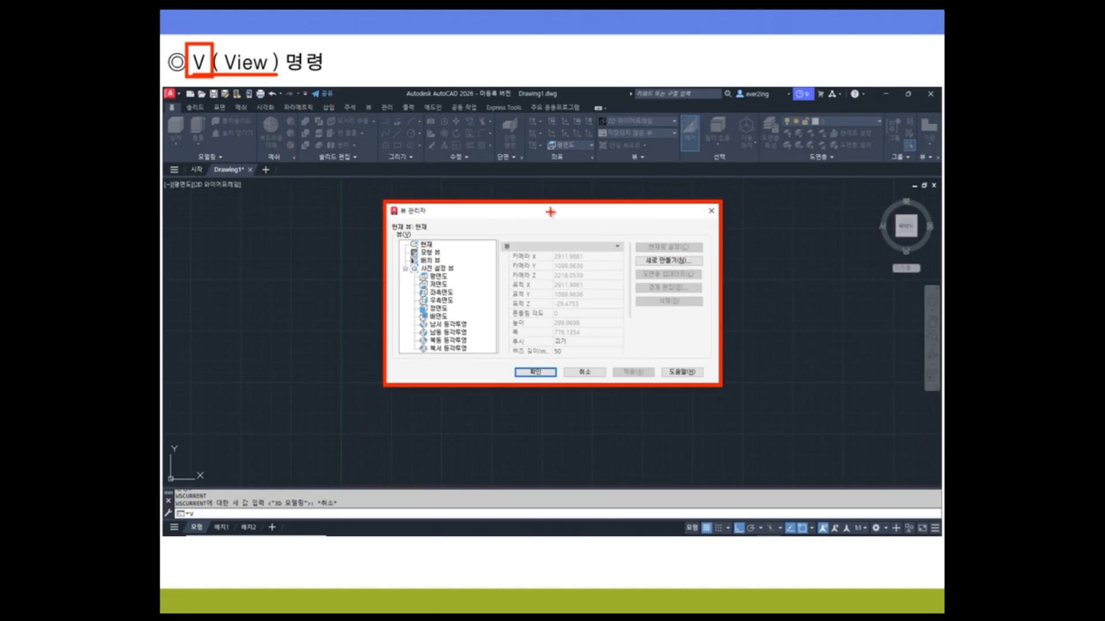
mouse_move(532, 192)
left_mouse_down()
mouse_move(545, 217)
mouse_move(578, 172)
left_mouse_up()
key("e")
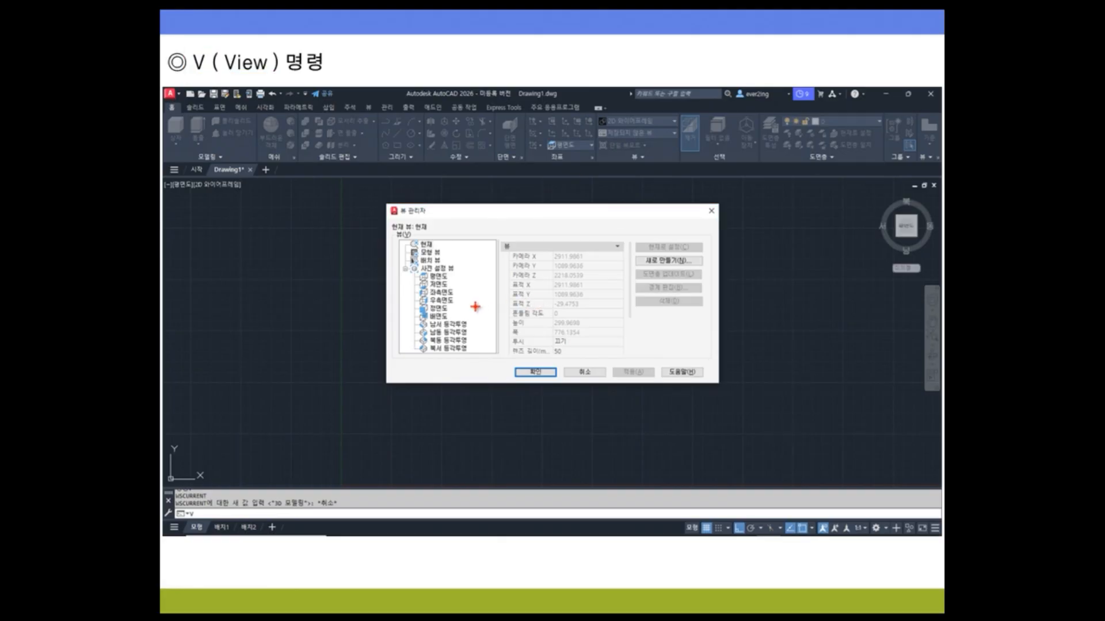
left_click_drag(410, 274, 460, 274)
mouse_move(405, 280)
left_mouse_down()
mouse_move(405, 362)
mouse_move(414, 362)
left_mouse_up()
left_click_drag(414, 321, 470, 357)
left_click_drag(415, 268, 461, 325)
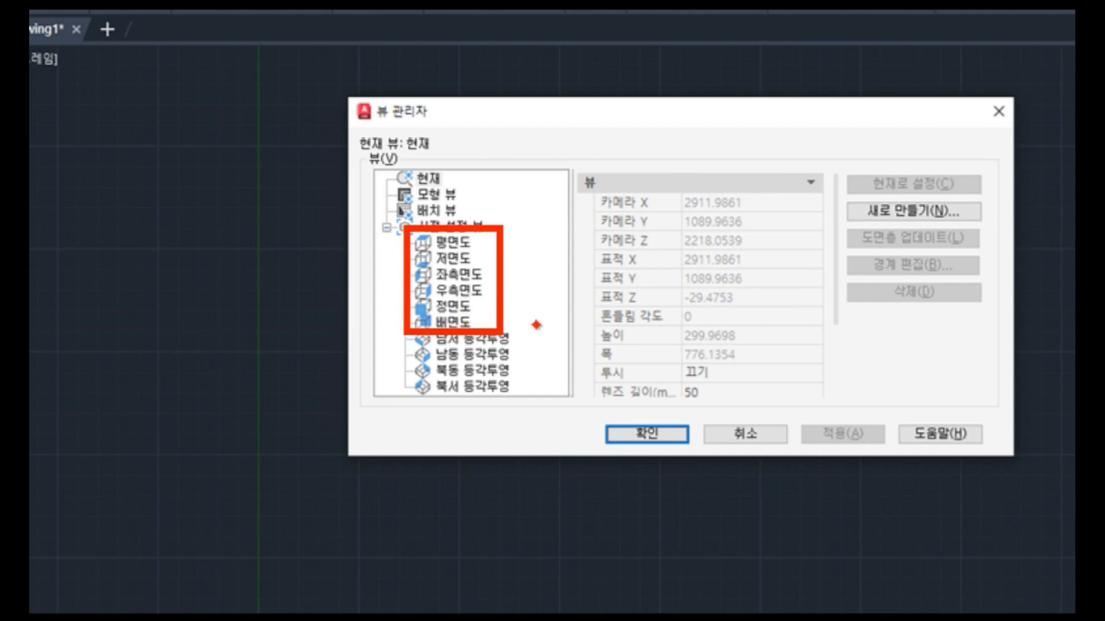
mouse_move(409, 330)
left_mouse_down()
mouse_move(455, 377)
mouse_move(527, 401)
left_mouse_up()
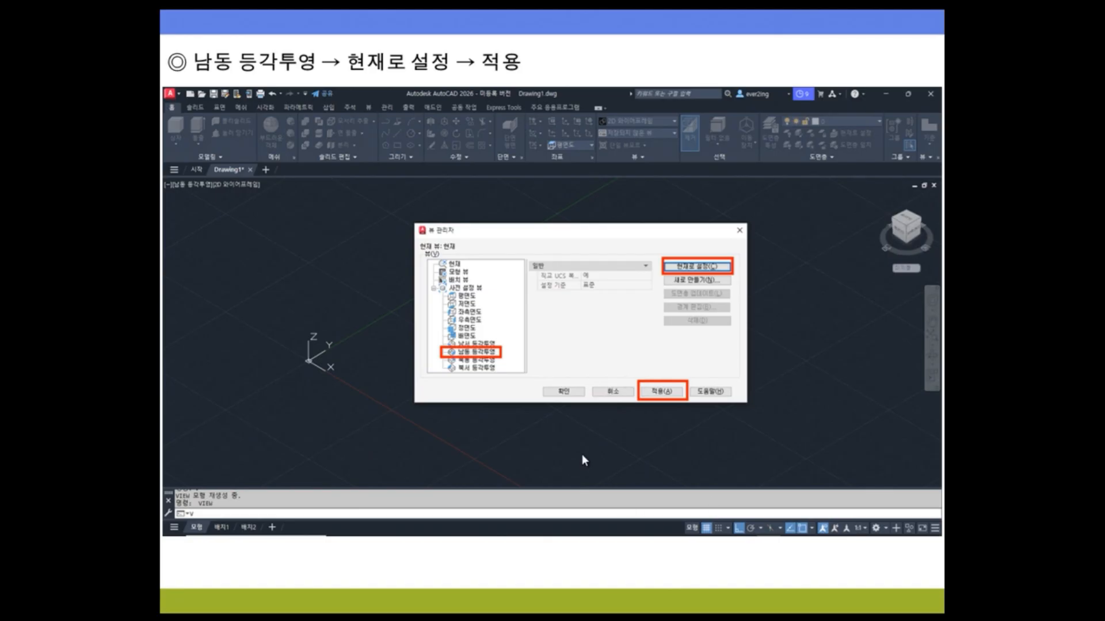
left_click_drag(437, 345, 506, 358)
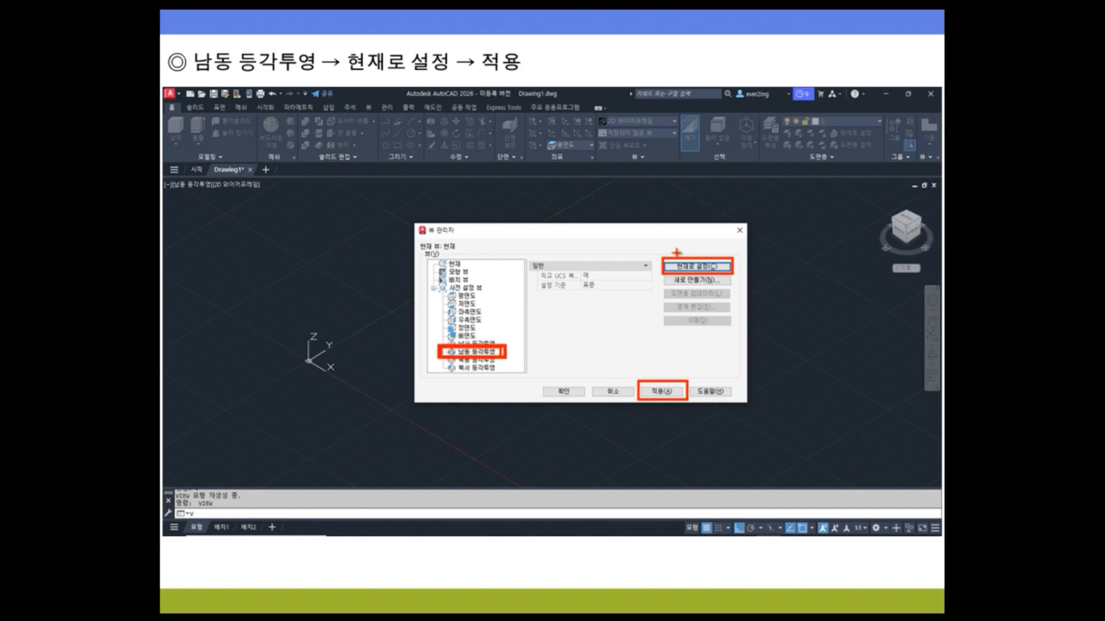
mouse_move(684, 252)
left_mouse_down()
mouse_move(690, 261)
mouse_move(715, 228)
left_mouse_up()
mouse_move(677, 384)
left_mouse_down()
mouse_move(649, 444)
mouse_move(633, 445)
left_mouse_up()
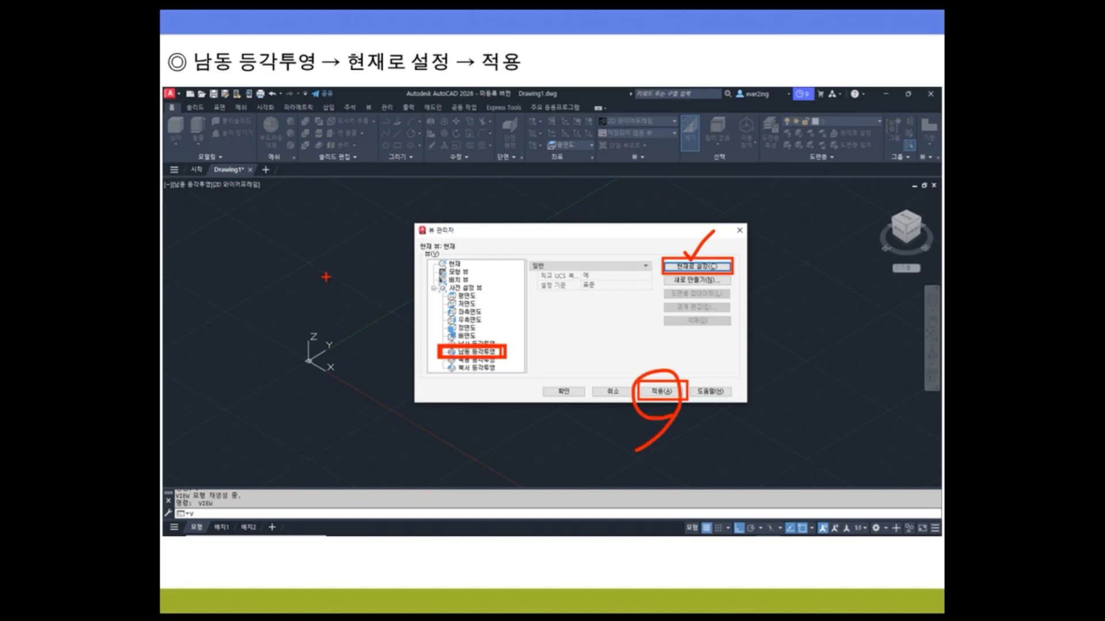
mouse_move(253, 315)
left_mouse_down()
mouse_move(287, 344)
mouse_move(365, 228)
left_mouse_up()
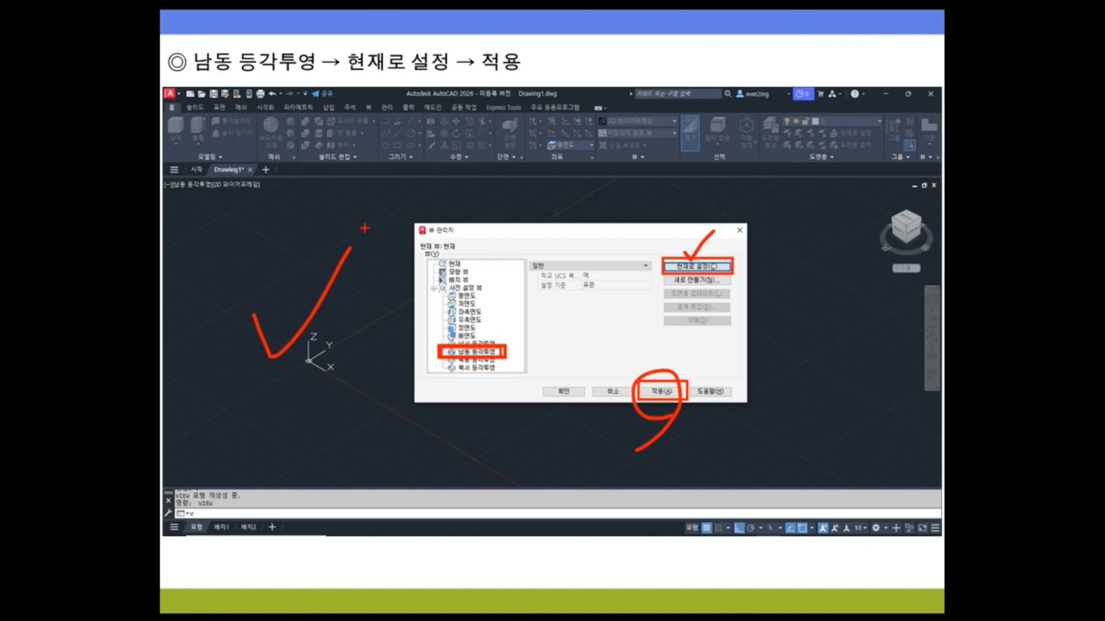
key("e")
mouse_move(349, 373)
left_mouse_down()
mouse_move(305, 401)
mouse_move(319, 306)
mouse_move(333, 394)
left_mouse_up()
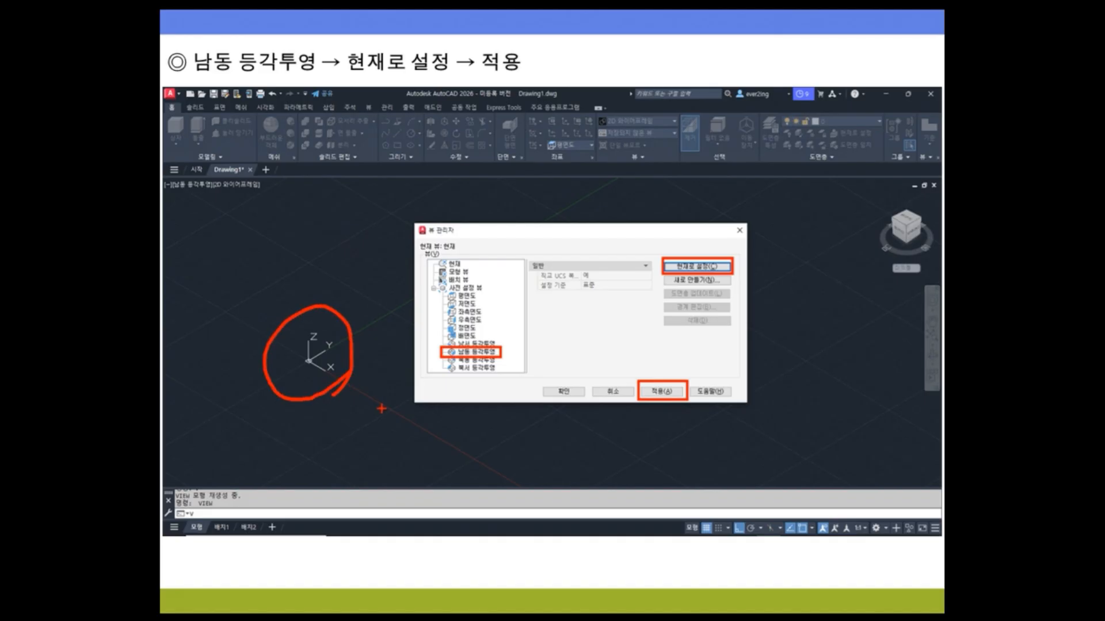
key("e")
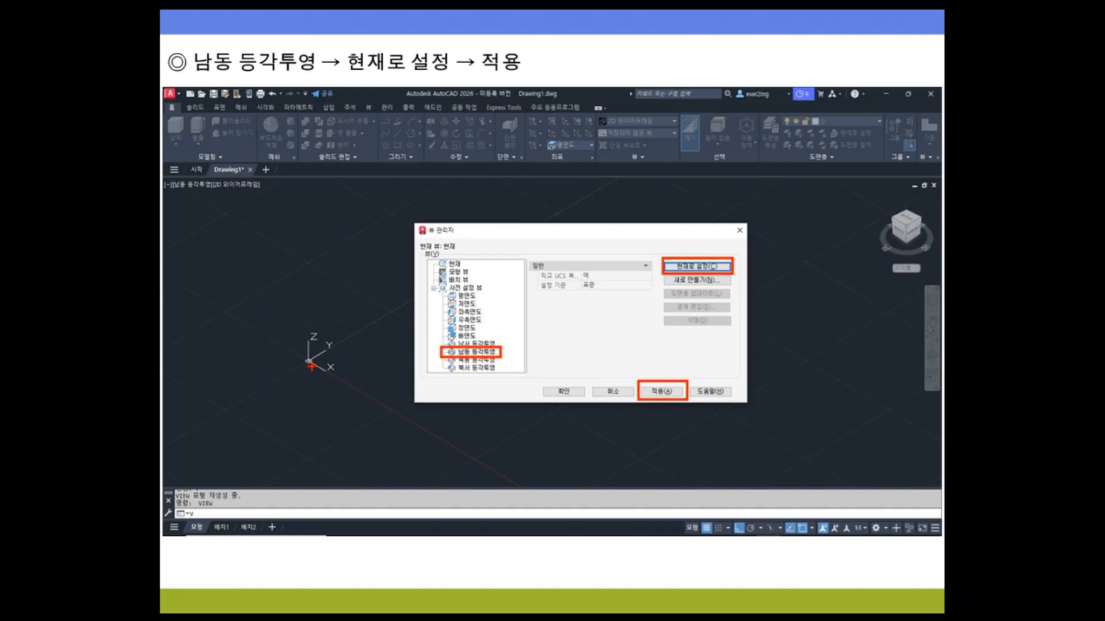
mouse_move(309, 361)
left_mouse_down()
mouse_move(365, 382)
mouse_move(407, 420)
left_mouse_up()
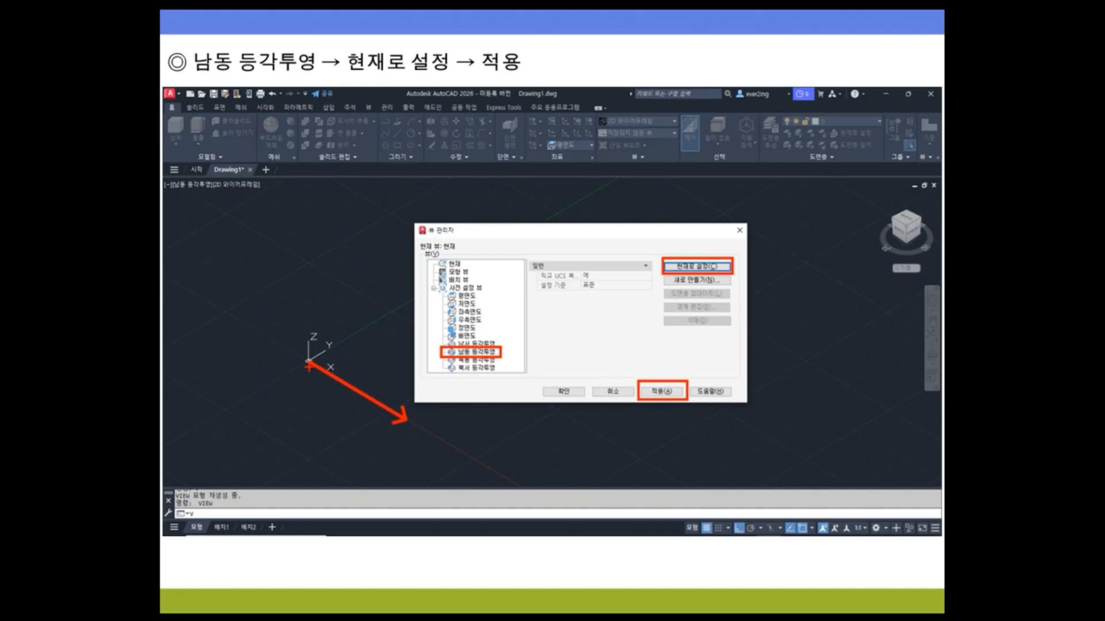
left_click_drag(309, 362, 409, 301)
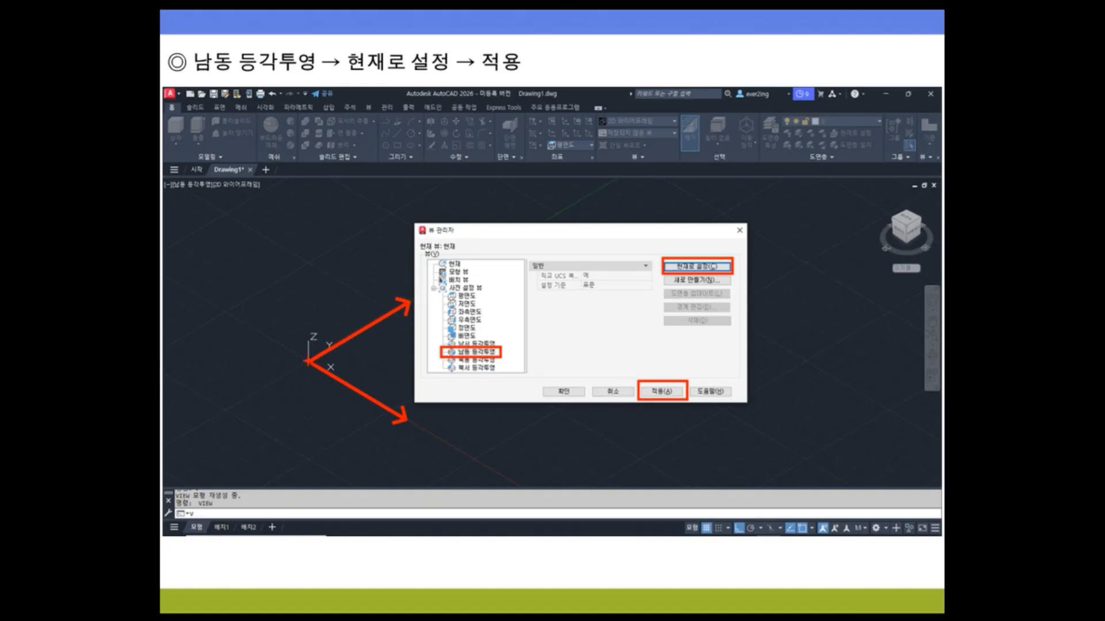
left_click_drag(309, 361, 307, 260)
key("e")
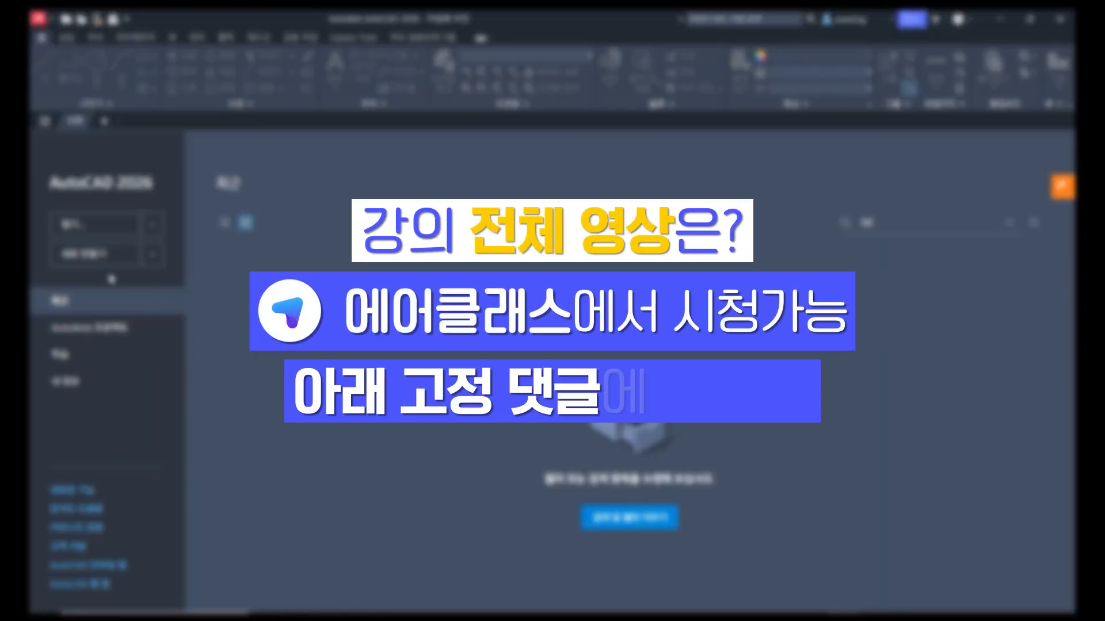
- Switch to AutoCAD and create a new blank drawing from the start page
left_click(91, 263)
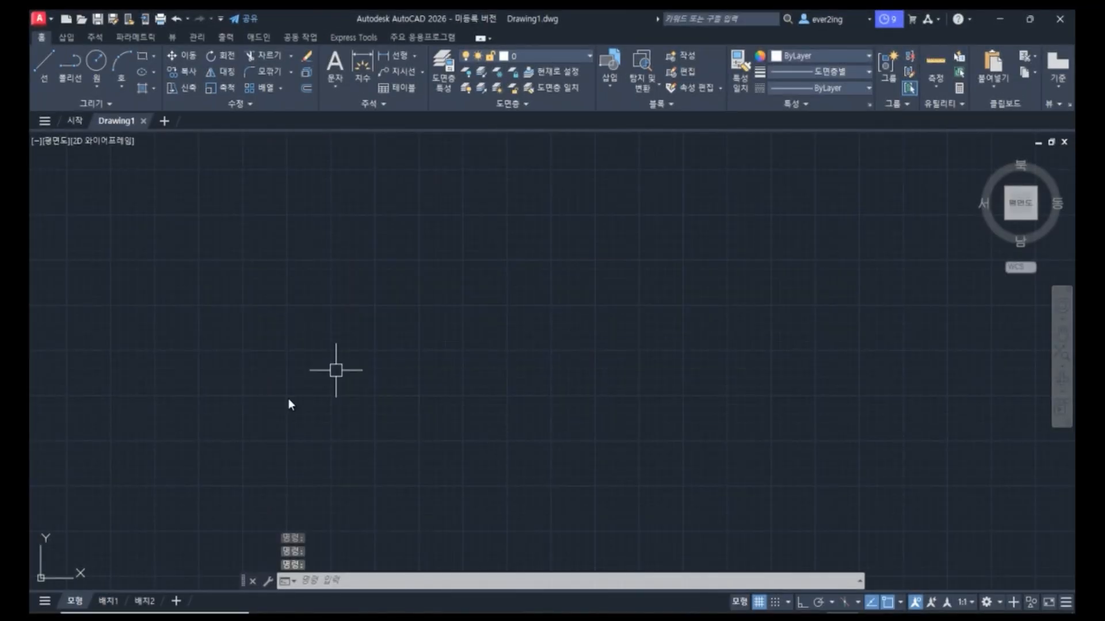
- Dock the command line below the drawing area and switch the workspace from Drafting & Annotation to 3D Basics
mouse_move(241, 578)
left_mouse_down()
mouse_move(237, 477)
mouse_move(236, 579)
left_mouse_up()
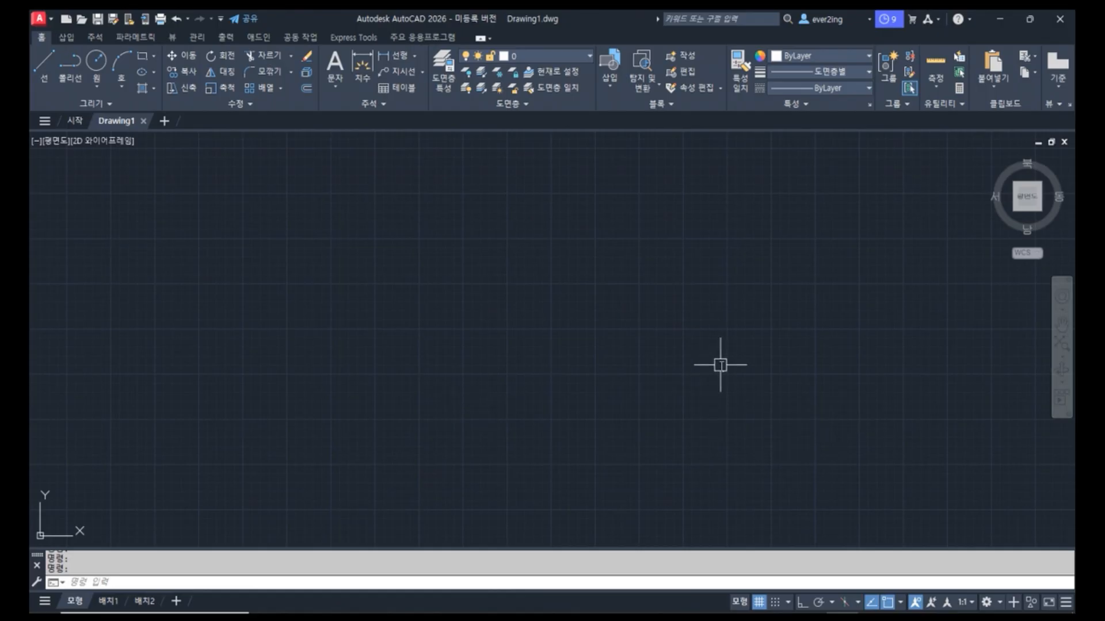
left_click(986, 602)
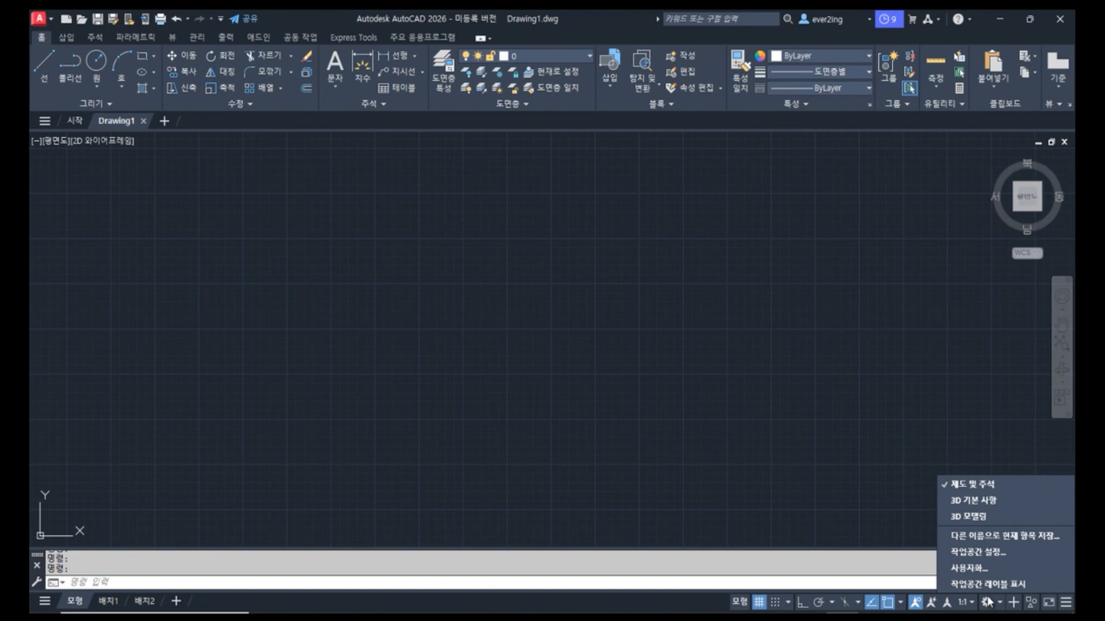
left_click(971, 490)
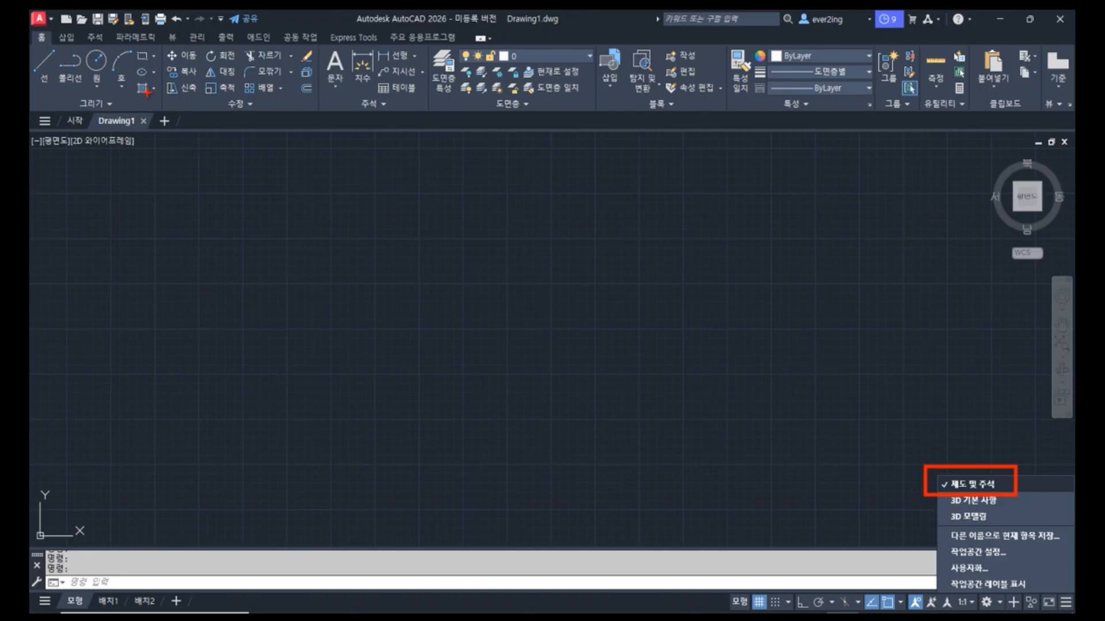
mouse_move(40, 49)
left_mouse_down("ctrl")
mouse_move(1074, 136)
mouse_move(1074, 116)
left_mouse_up("ctrl")
mouse_move(537, 380)
left_mouse_down()
mouse_move(388, 397)
mouse_move(461, 412)
left_mouse_up()
key("Escape")
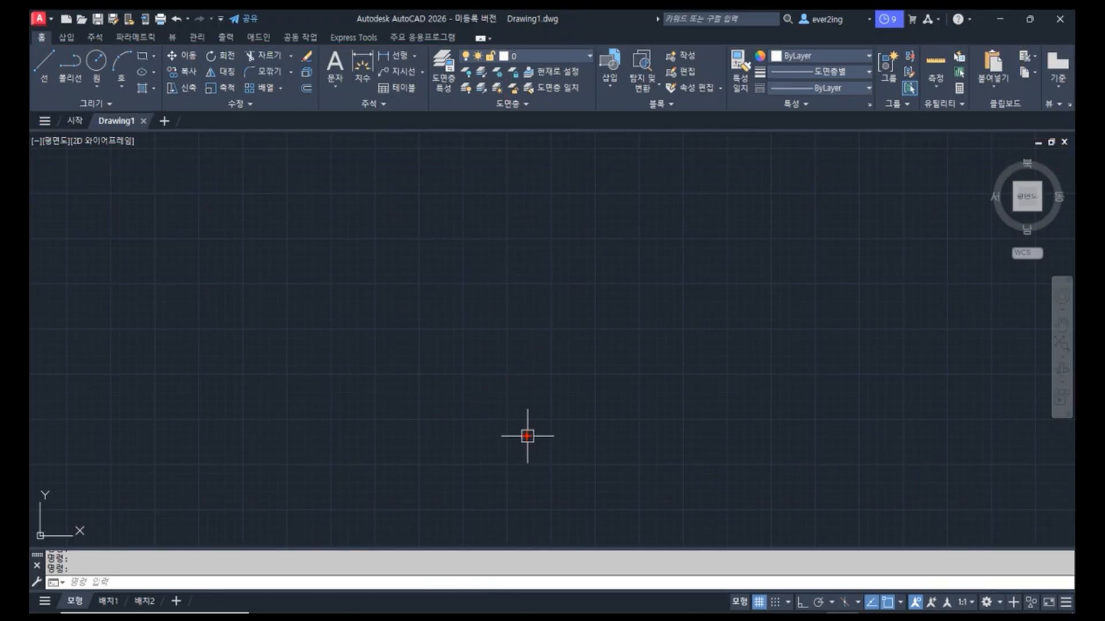
left_click(988, 604)
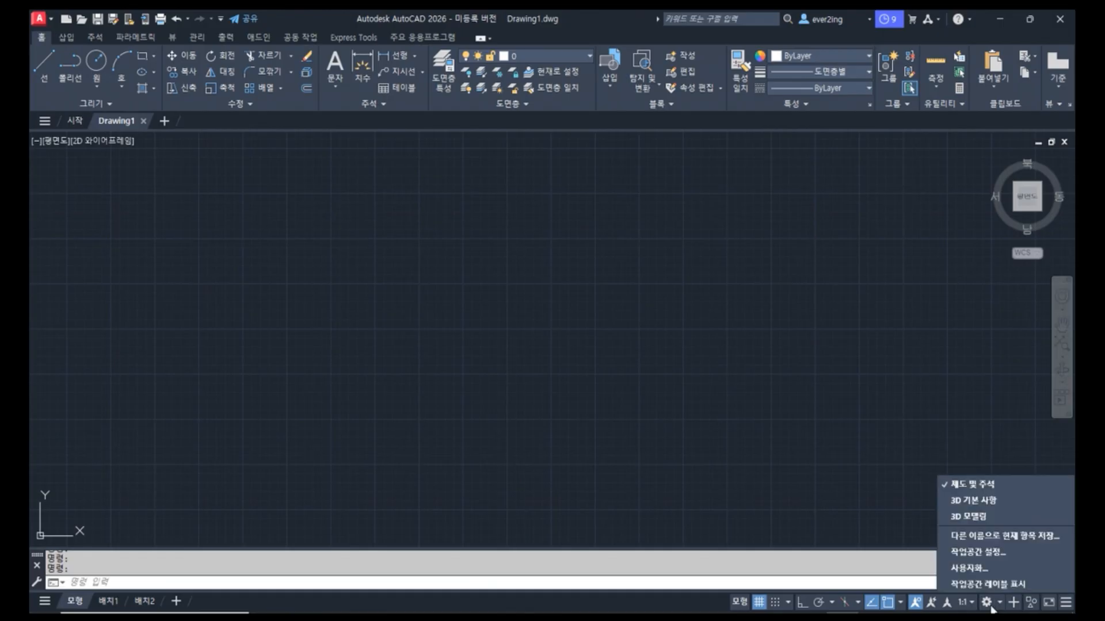
left_click(975, 506)
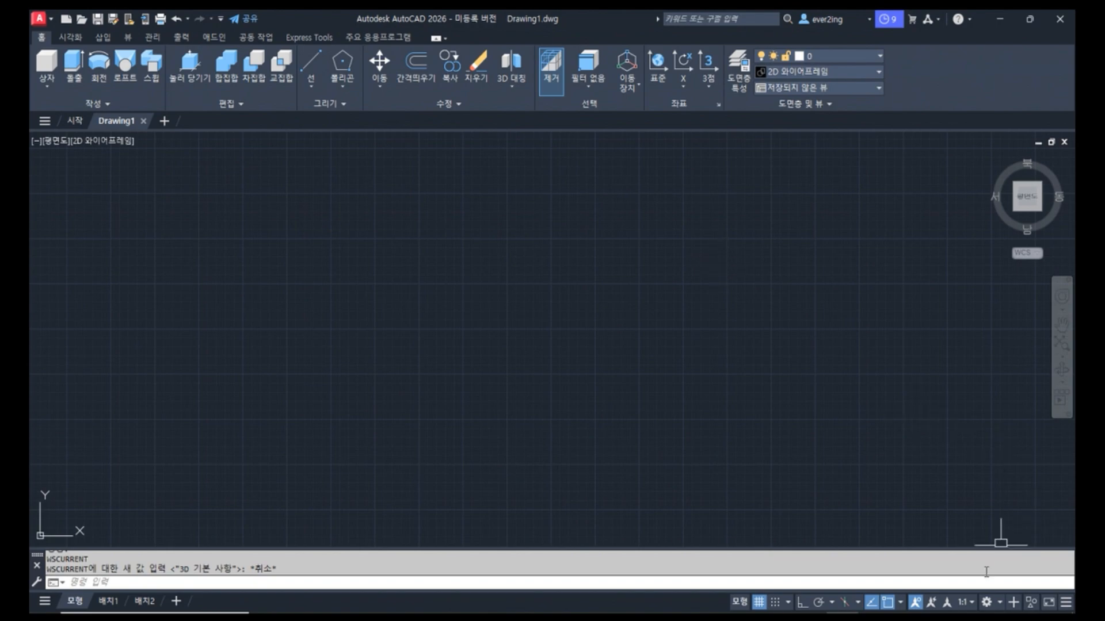
- Try the 3D Modeling workspace with the command line docked below the drawing area, and return to the 3D Basics workspace
left_click(987, 605)
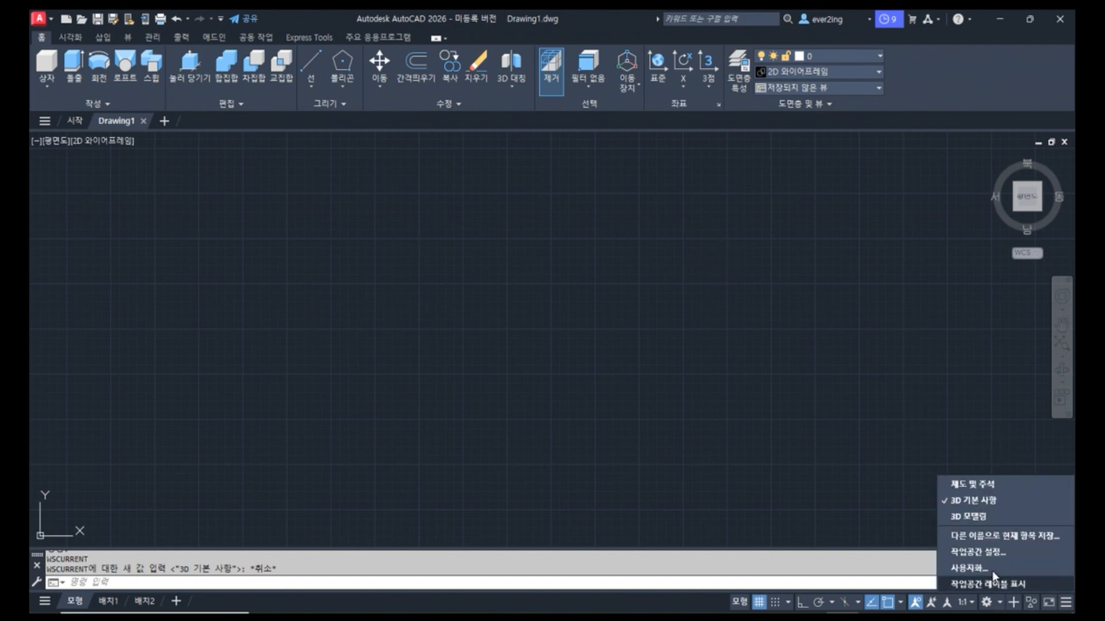
left_click(973, 516)
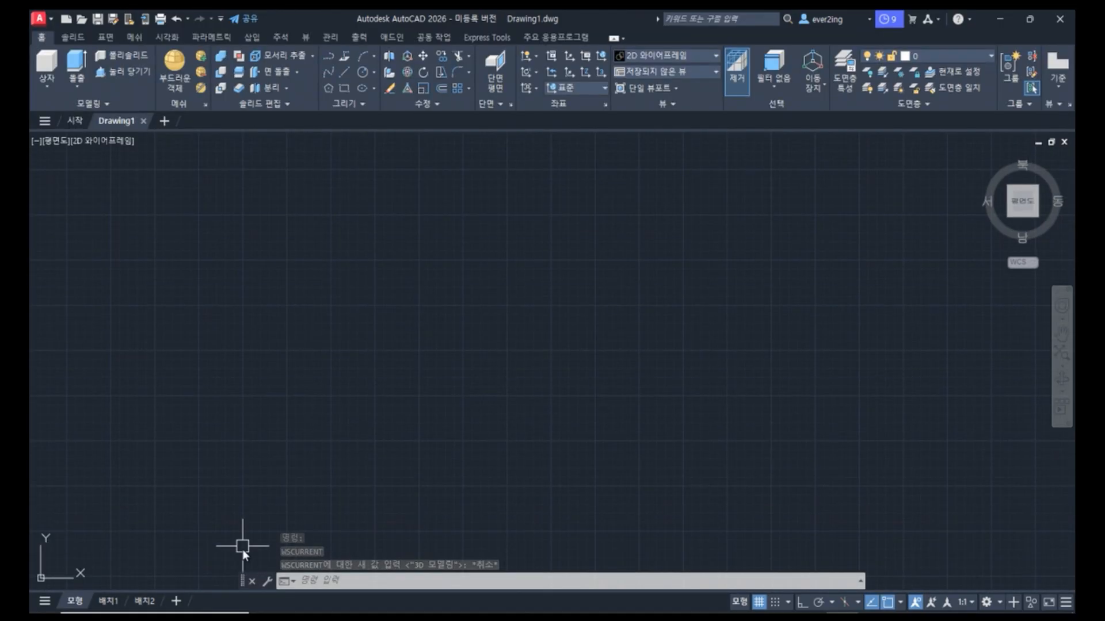
mouse_move(241, 578)
left_mouse_down()
mouse_move(244, 526)
mouse_move(236, 600)
left_mouse_up()
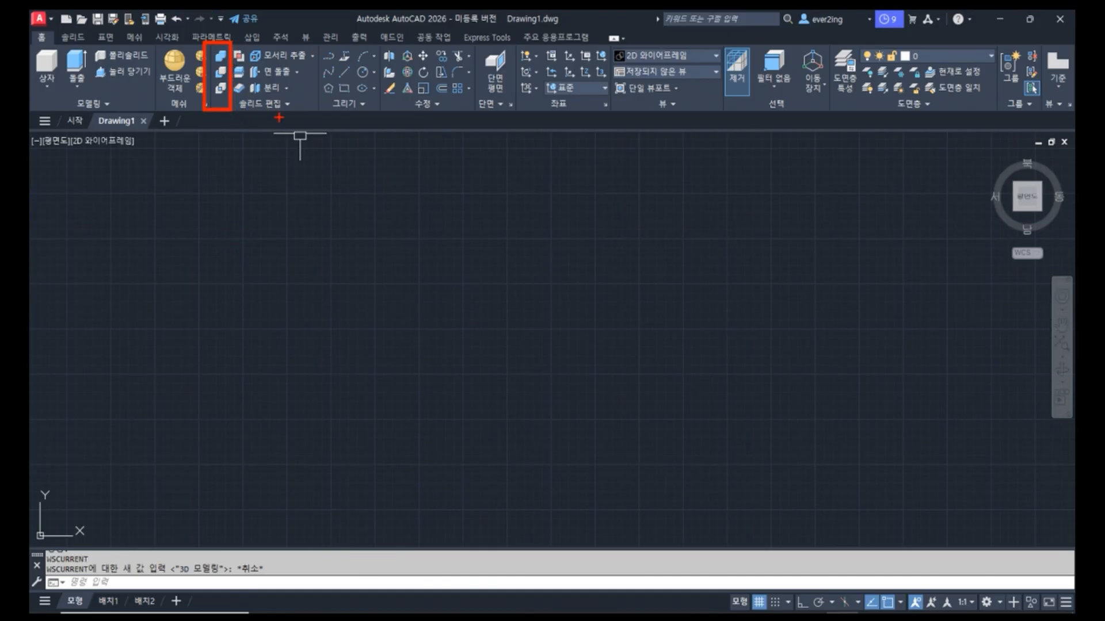
left_click(987, 602)
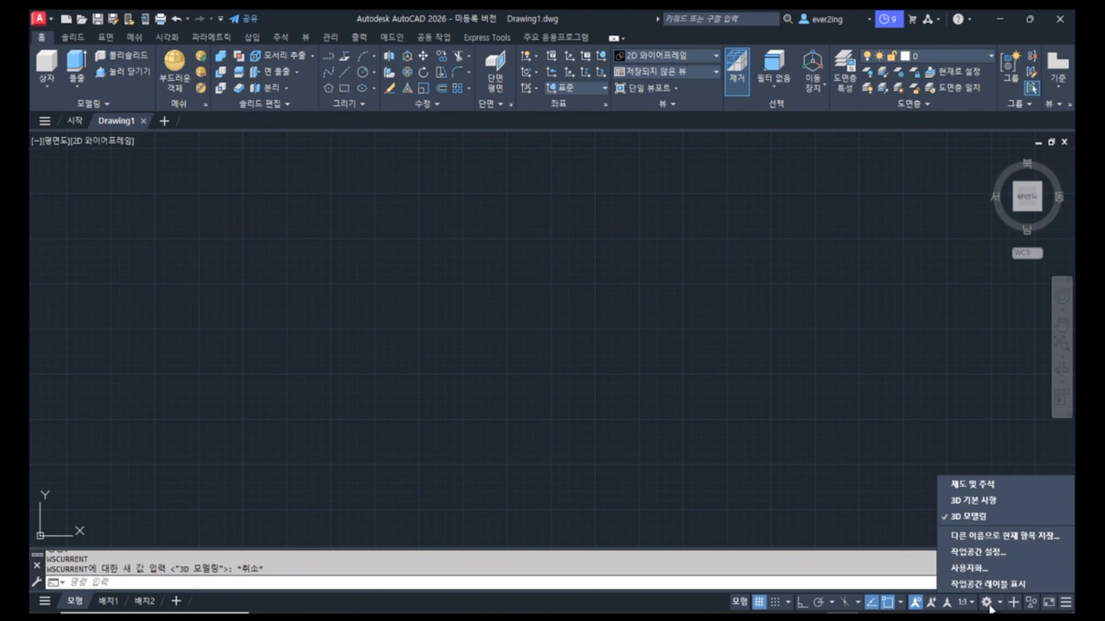
left_click(976, 501)
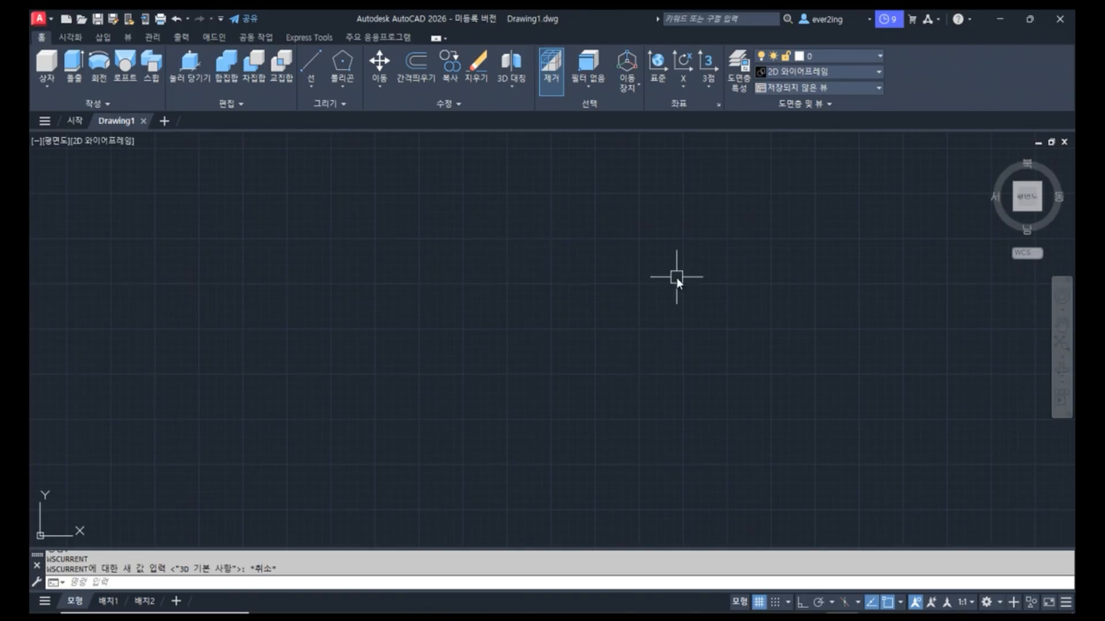
- Set the preset Southeast Isometric view as current with the View Manager and apply it to the drawing
type("v")
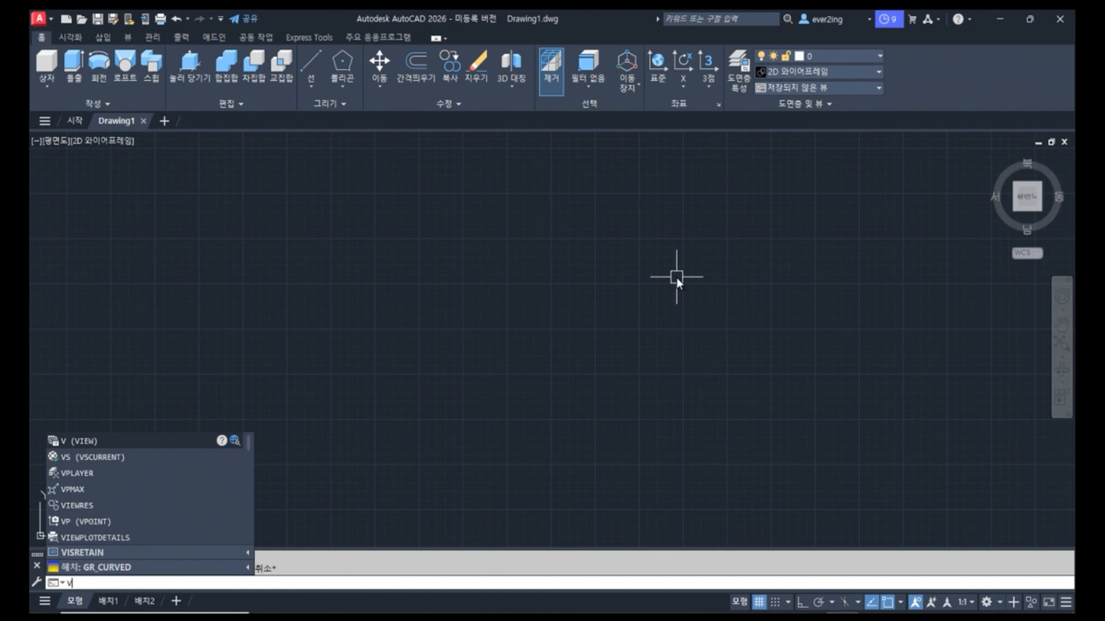
key("Return")
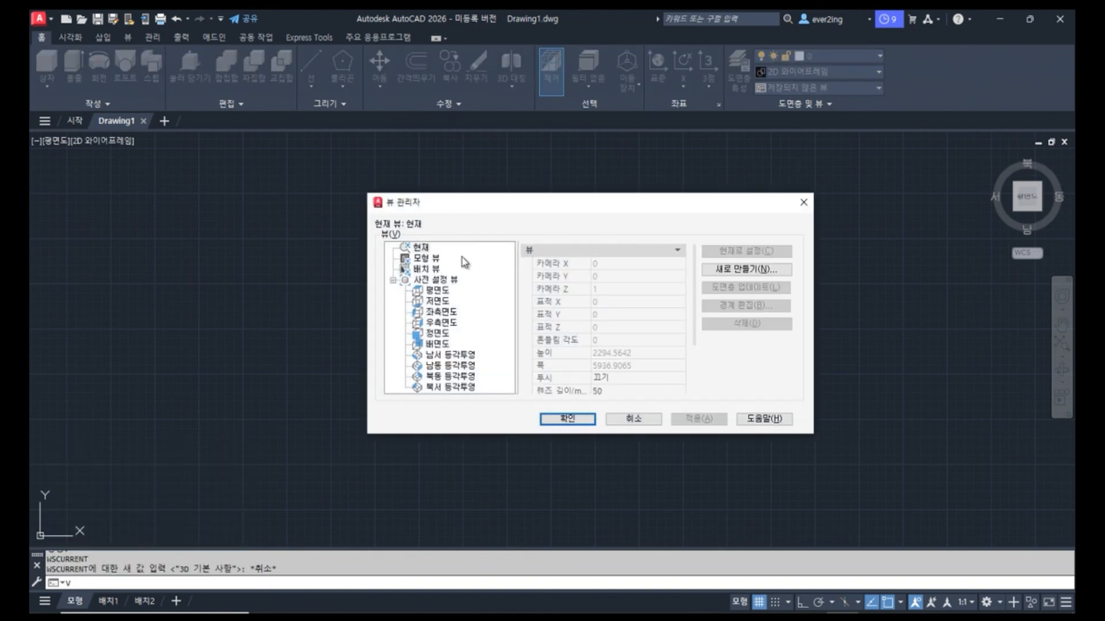
left_click(393, 281)
left_click(394, 281)
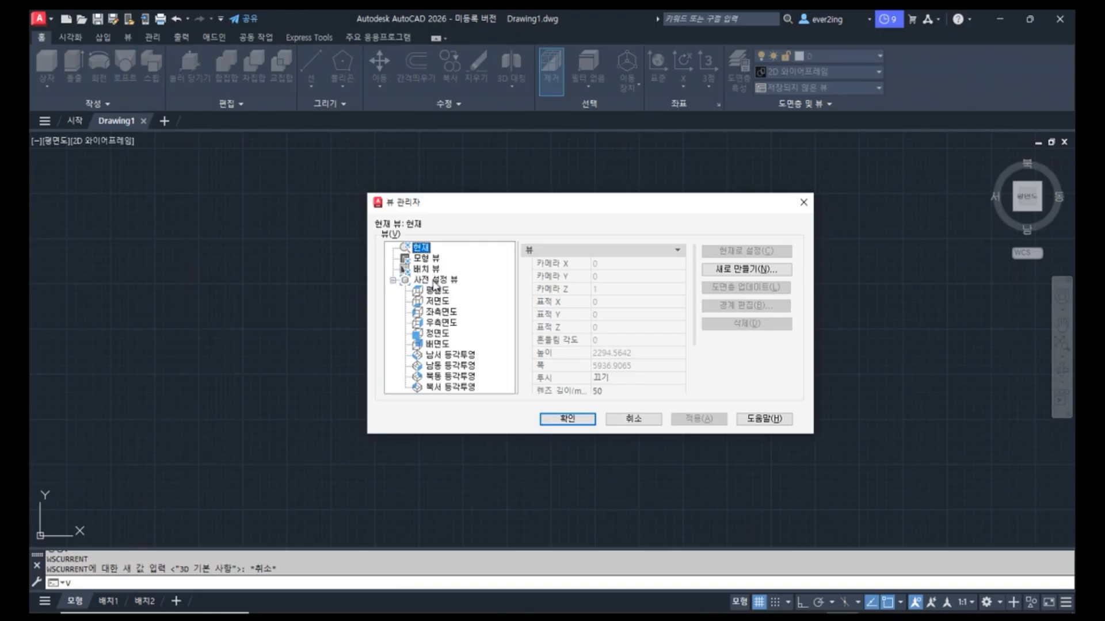
left_click(441, 367)
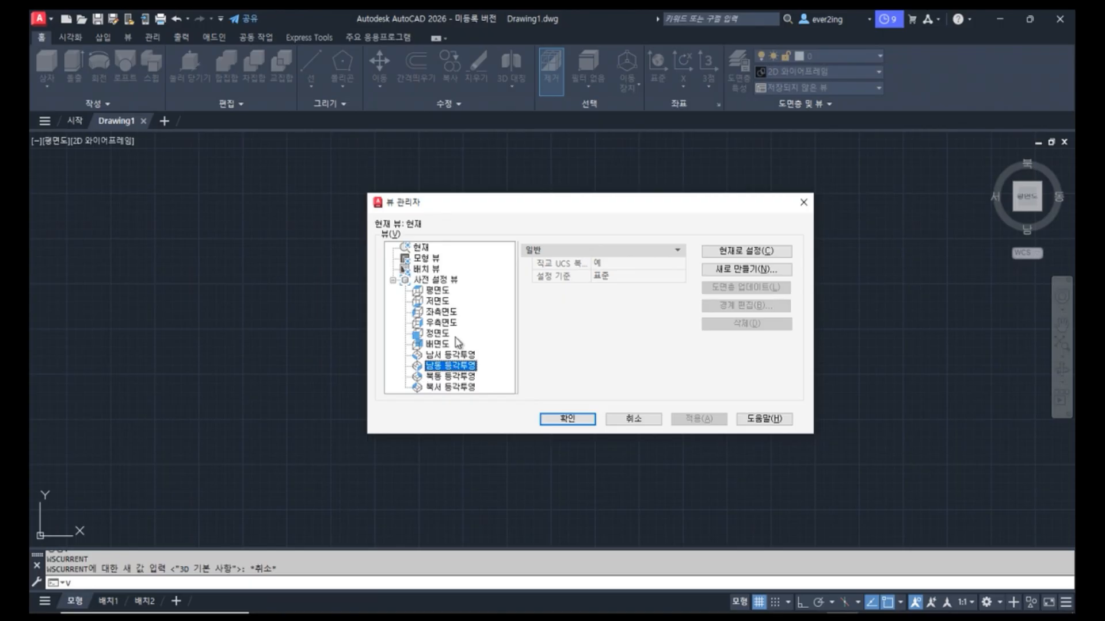
left_click(746, 253)
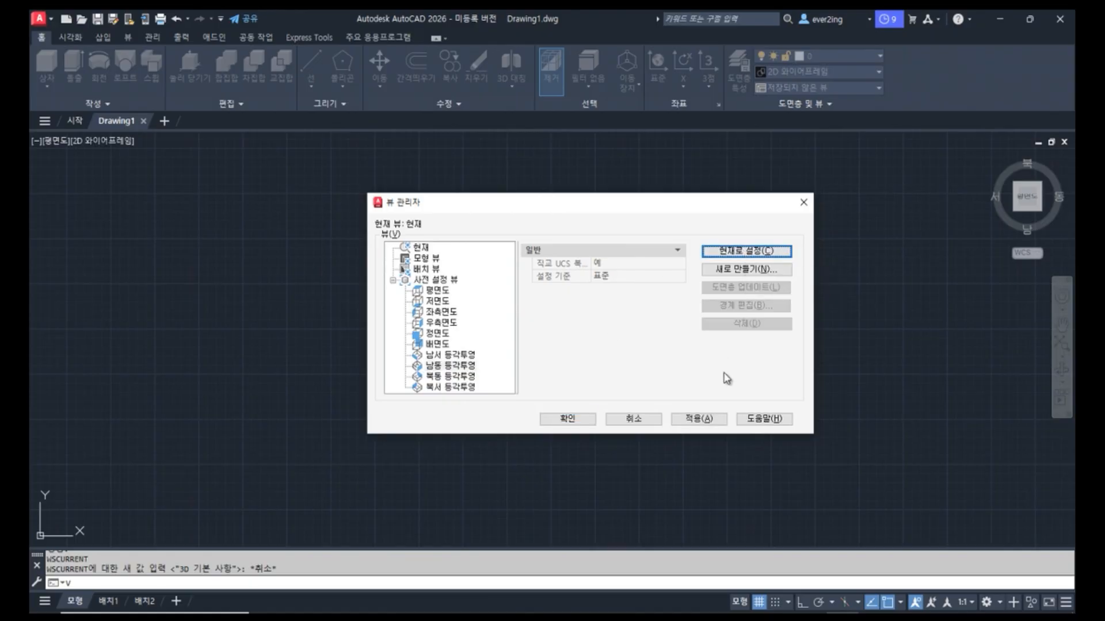
left_click(698, 420)
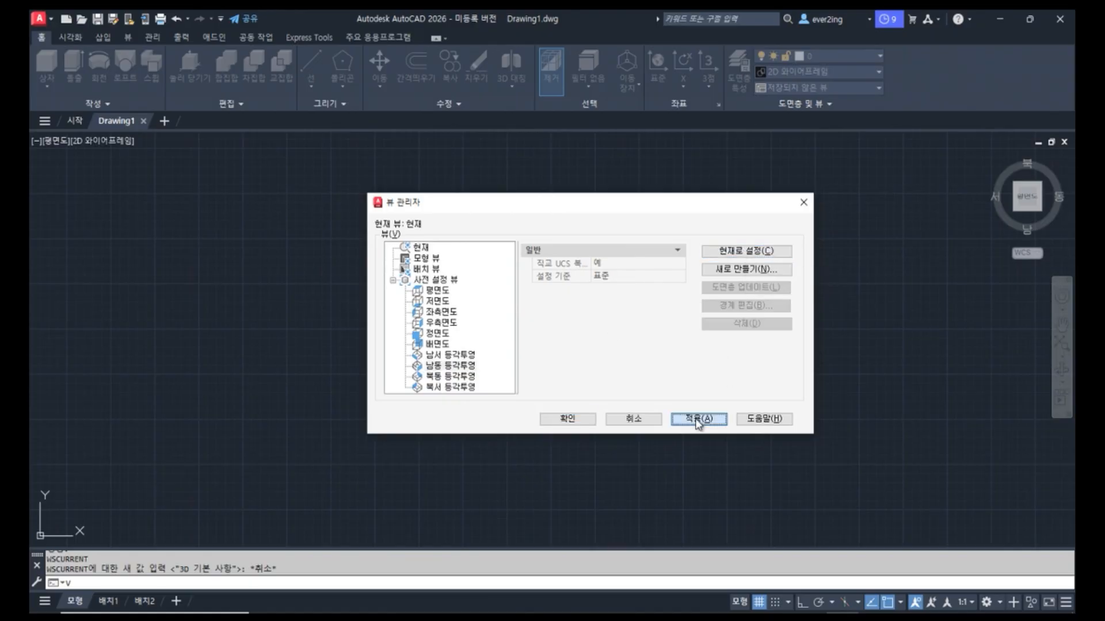
left_click_drag(598, 214, 735, 355)
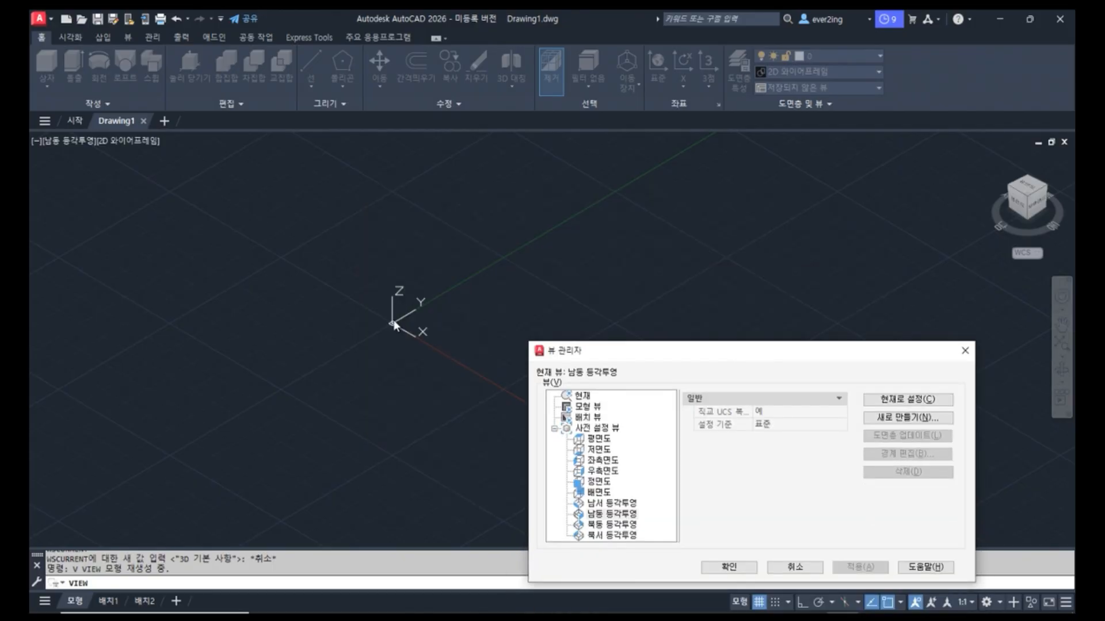
left_click_drag(751, 348, 552, 260)
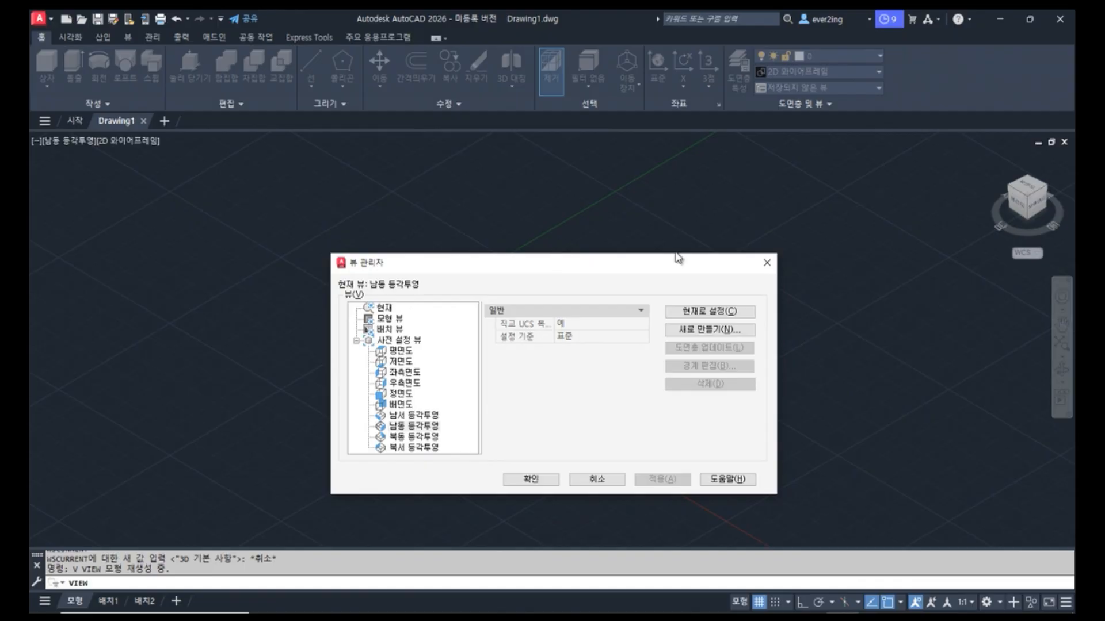
left_click(530, 480)
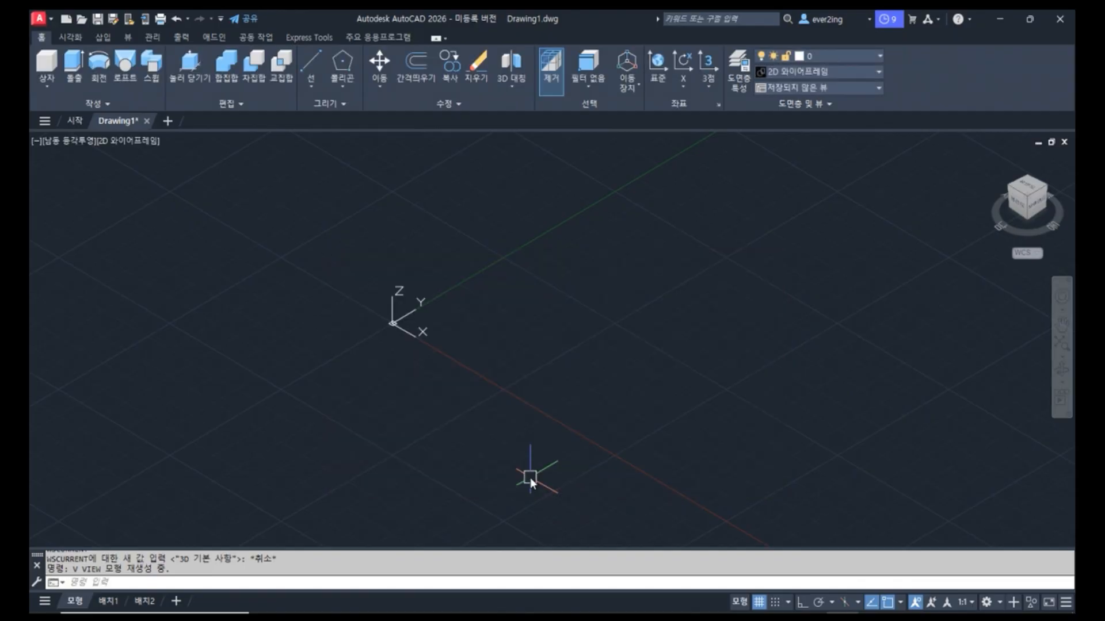
- Set the model space limits with the LIMITS command, keeping the default corners 0,0 and 420,297
mouse_move(750, 366)
middle_mouse_down()
mouse_move(616, 377)
mouse_move(572, 412)
mouse_move(589, 390)
mouse_move(602, 417)
middle_mouse_up()
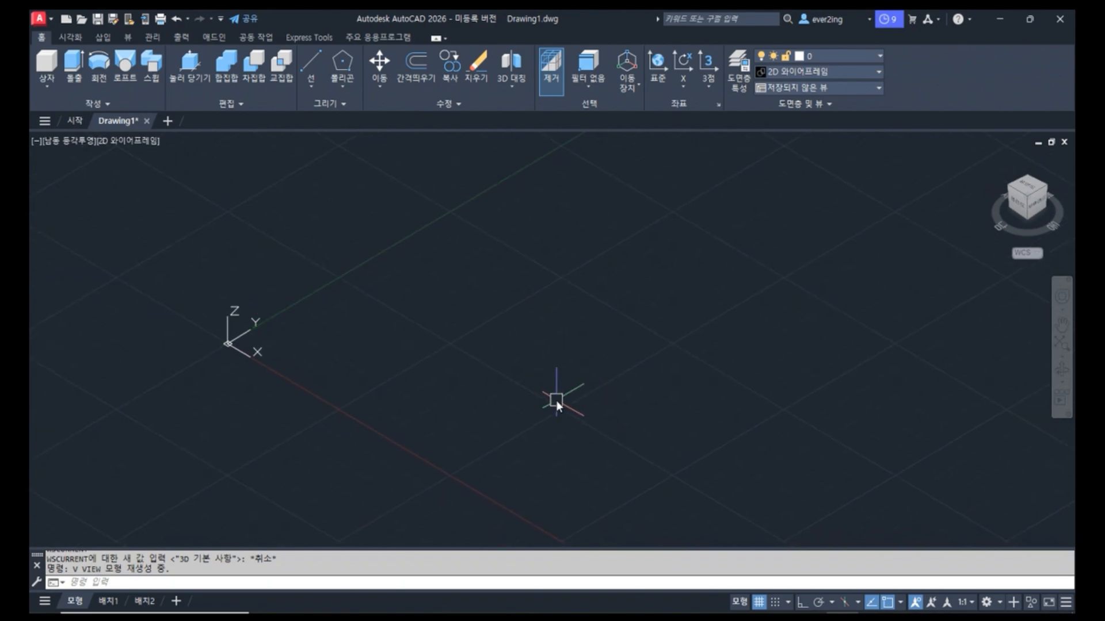
middle_click_drag(700, 371, 659, 387)
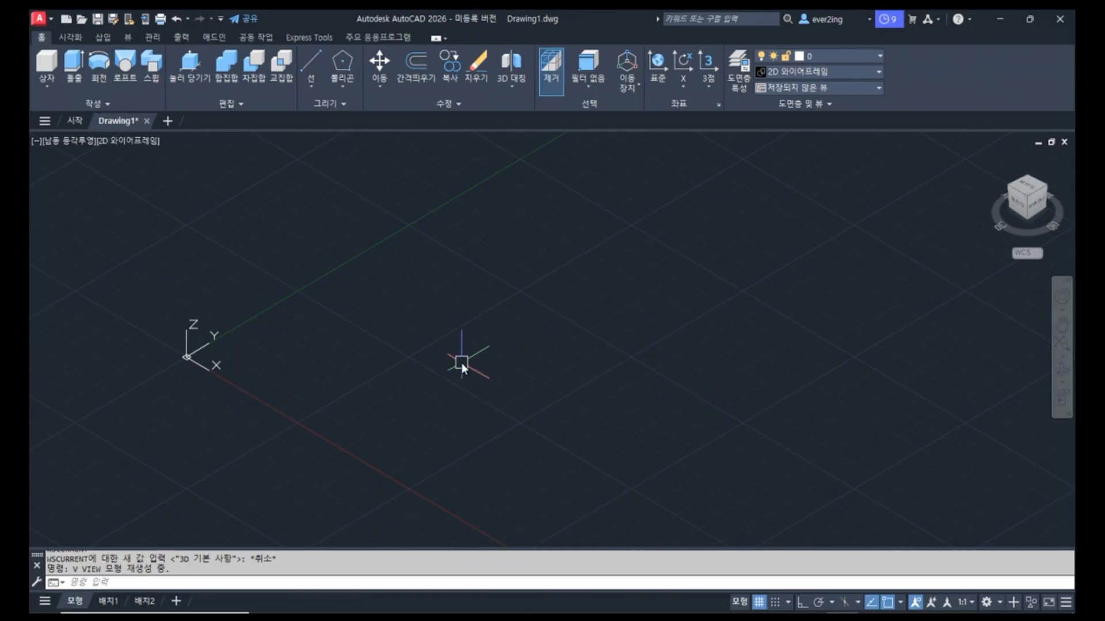
type("limits")
key("Return")
key("Return")
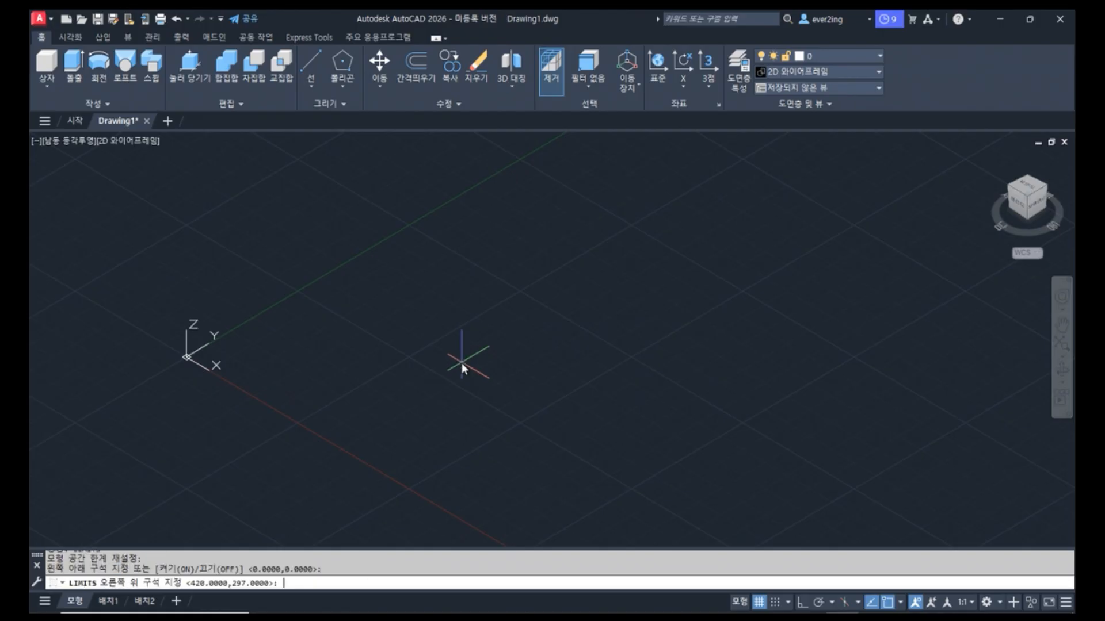
key("Return")
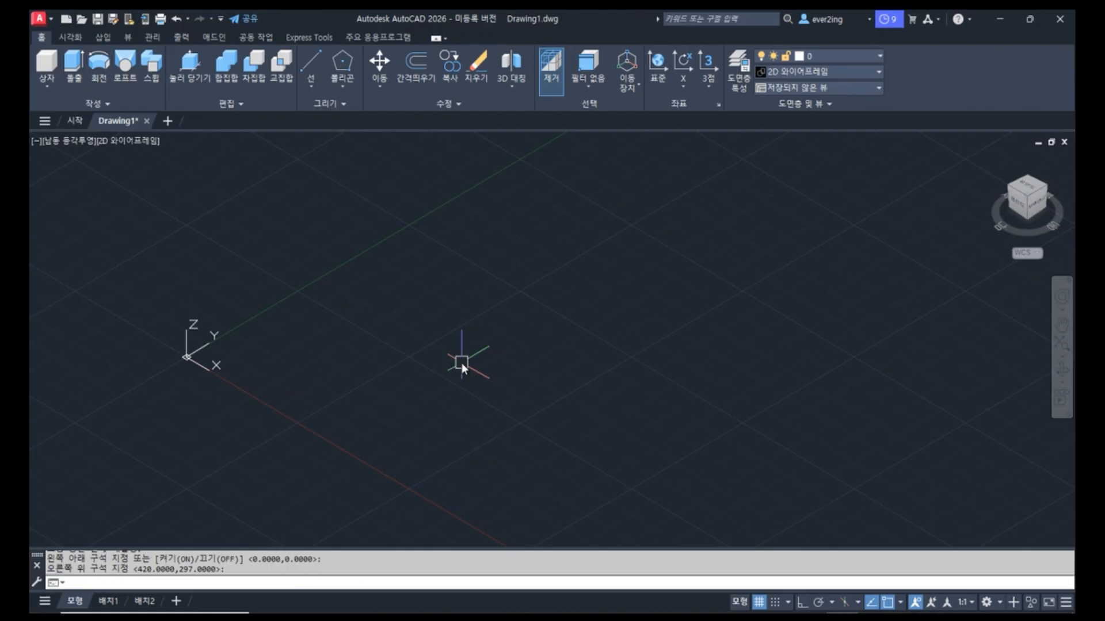
- Zoom the isometric view to All
type("z")
key("Return")
type("a")
key("Return")
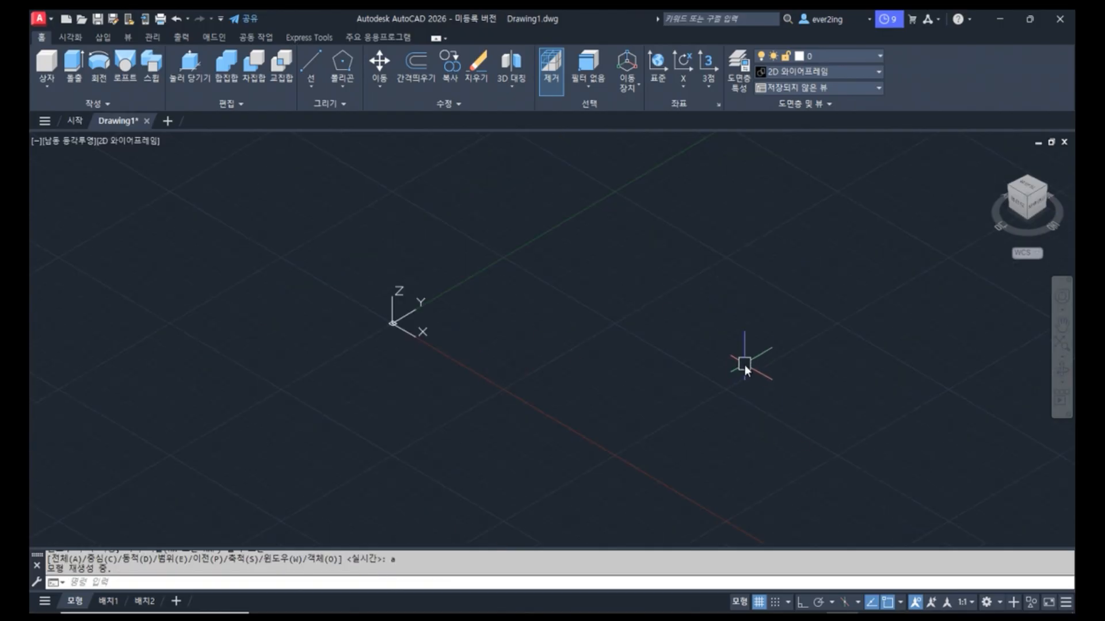
- Start a line from a free point beside the origin on the X-axis side and turn on Ortho mode
middle_click_drag(732, 357, 578, 378)
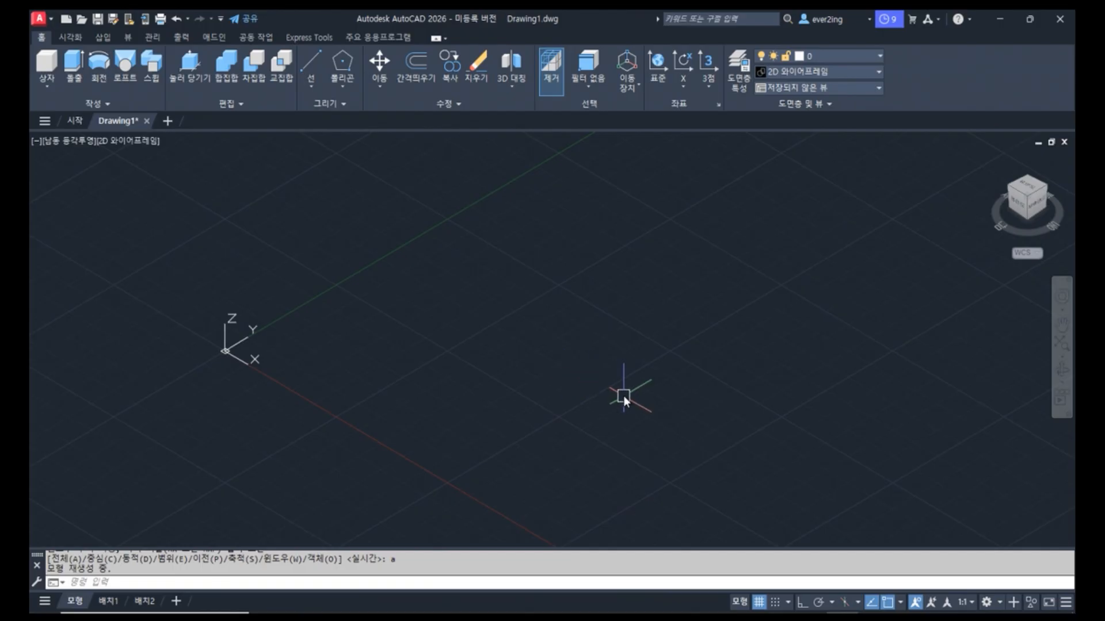
type("l")
key("Return")
left_click(380, 350)
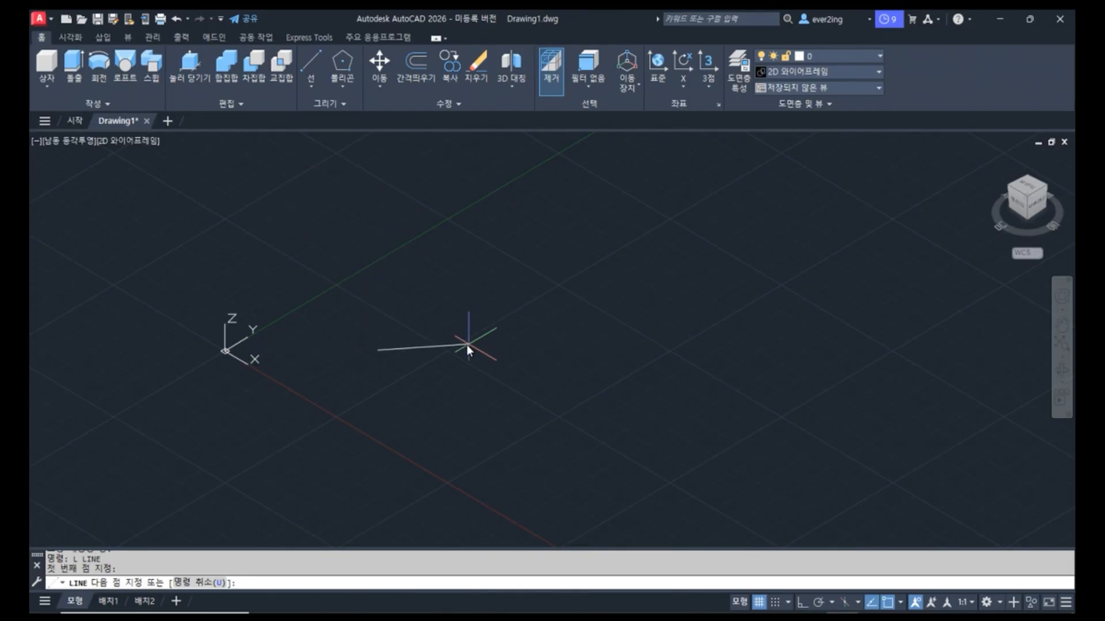
key("F8")
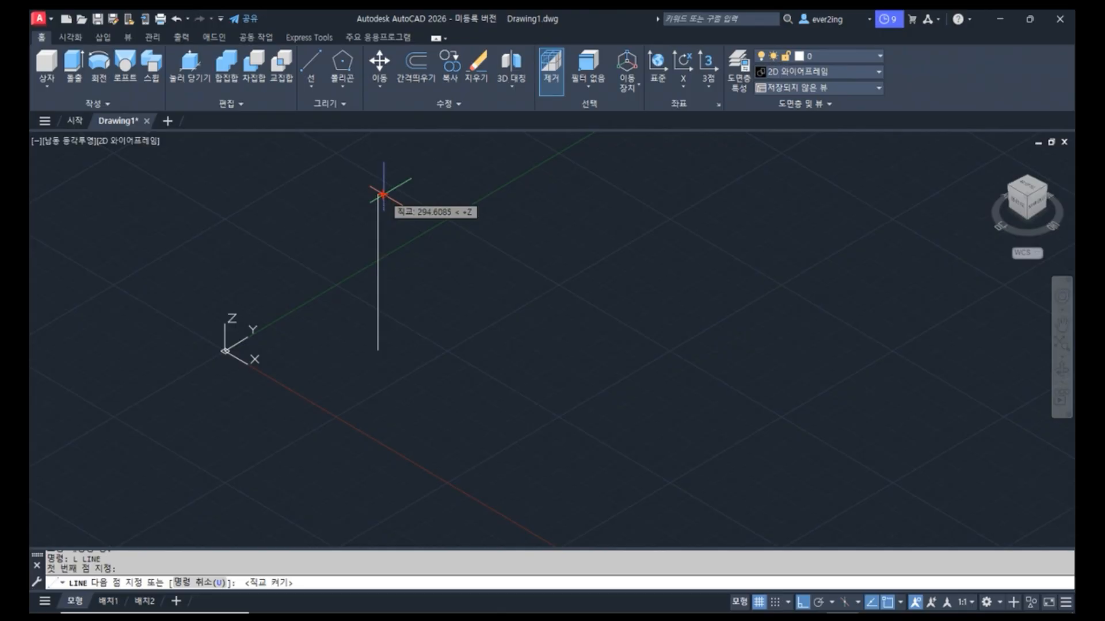
- Examine the Ortho tooltip's direction while previewing the line along the Z, Y and X axes
mouse_move(486, 231)
left_mouse_down()
mouse_move(453, 228)
mouse_move(479, 193)
mouse_move(483, 233)
left_mouse_up()
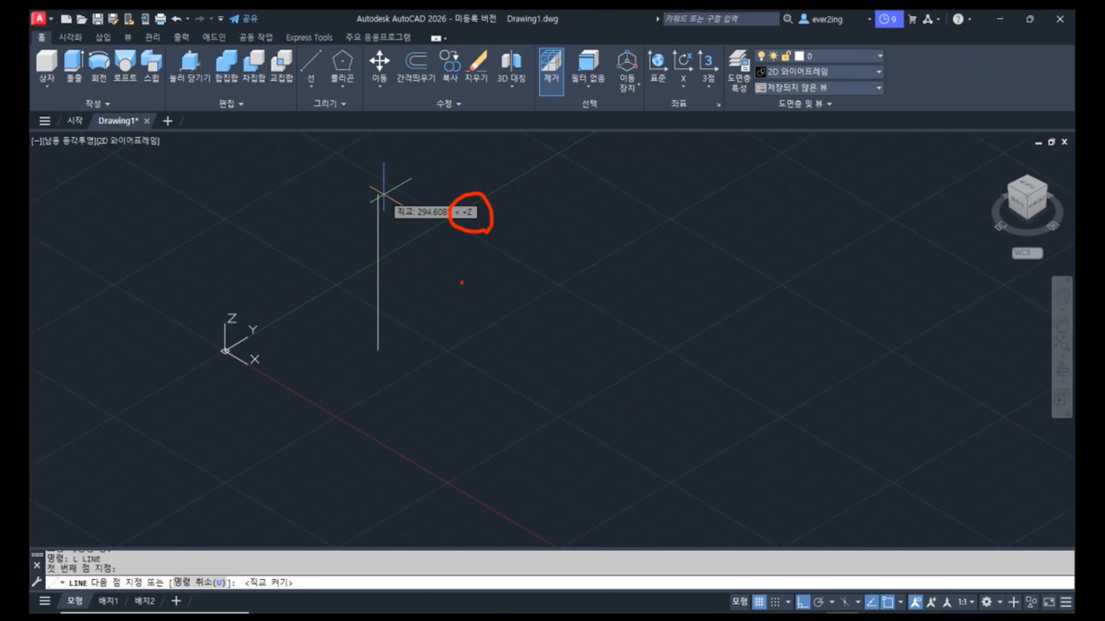
key("Escape")
key("ctrl+2")
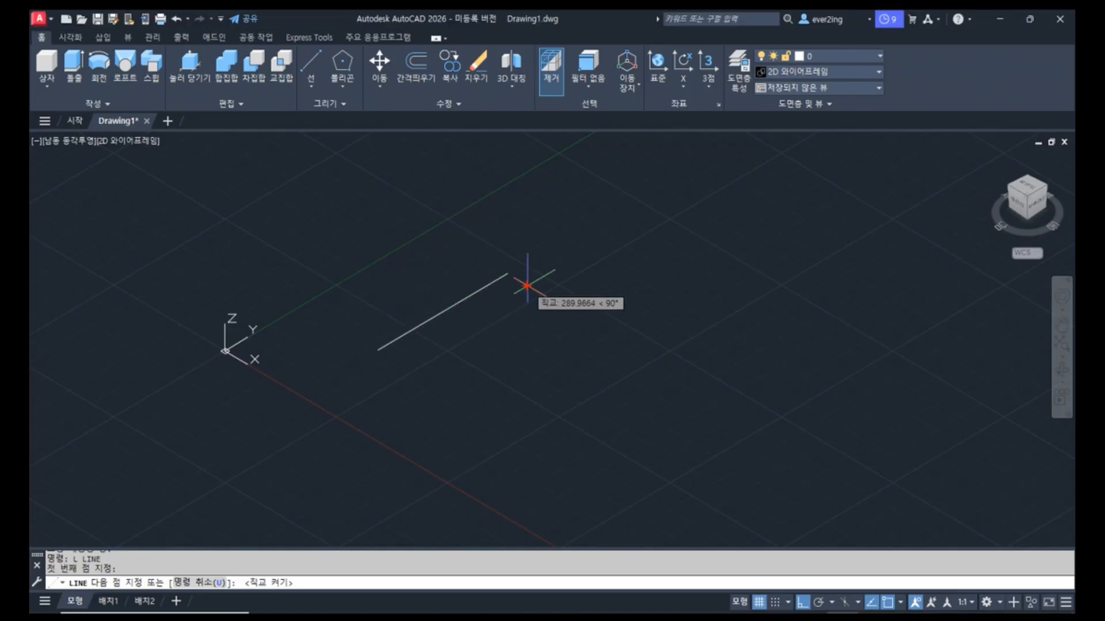
left_click_drag(627, 315, 608, 335)
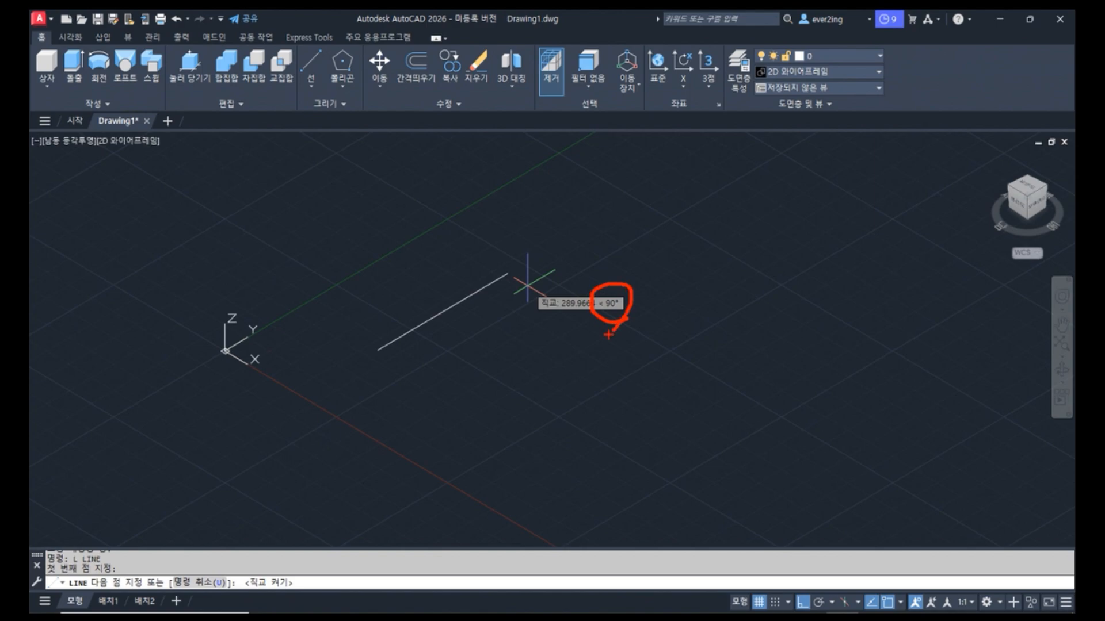
key("Escape")
key("ctrl+2")
mouse_move(585, 457)
left_mouse_down()
mouse_move(602, 436)
mouse_move(576, 465)
left_mouse_up()
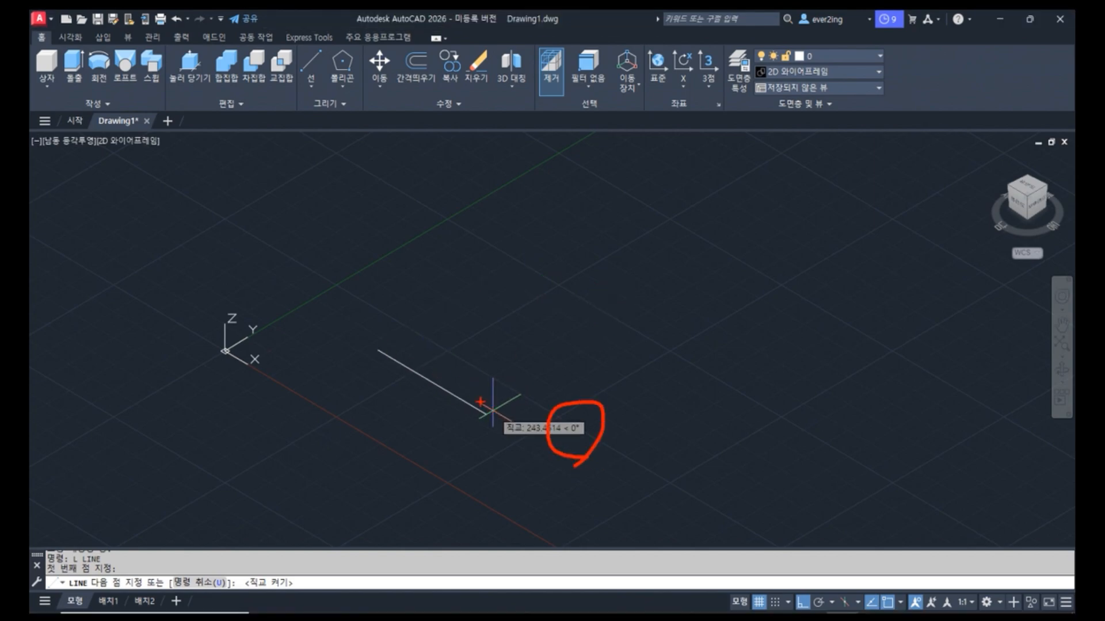
key("Escape")
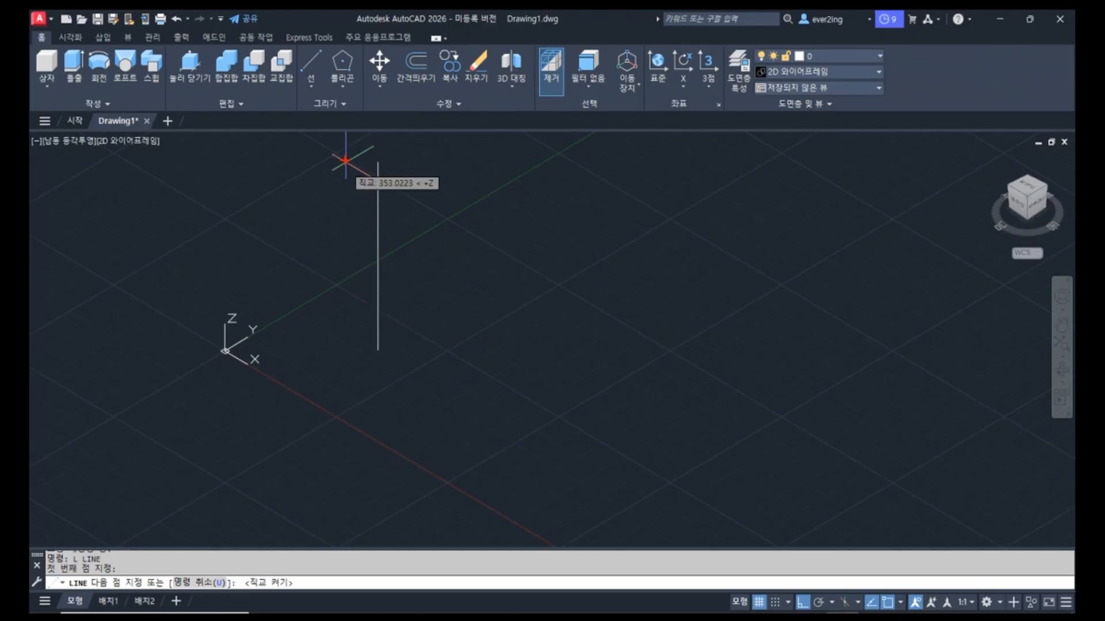
key("ctrl+2")
mouse_move(479, 248)
left_mouse_down()
mouse_move(459, 248)
mouse_move(451, 209)
mouse_move(461, 247)
left_mouse_up()
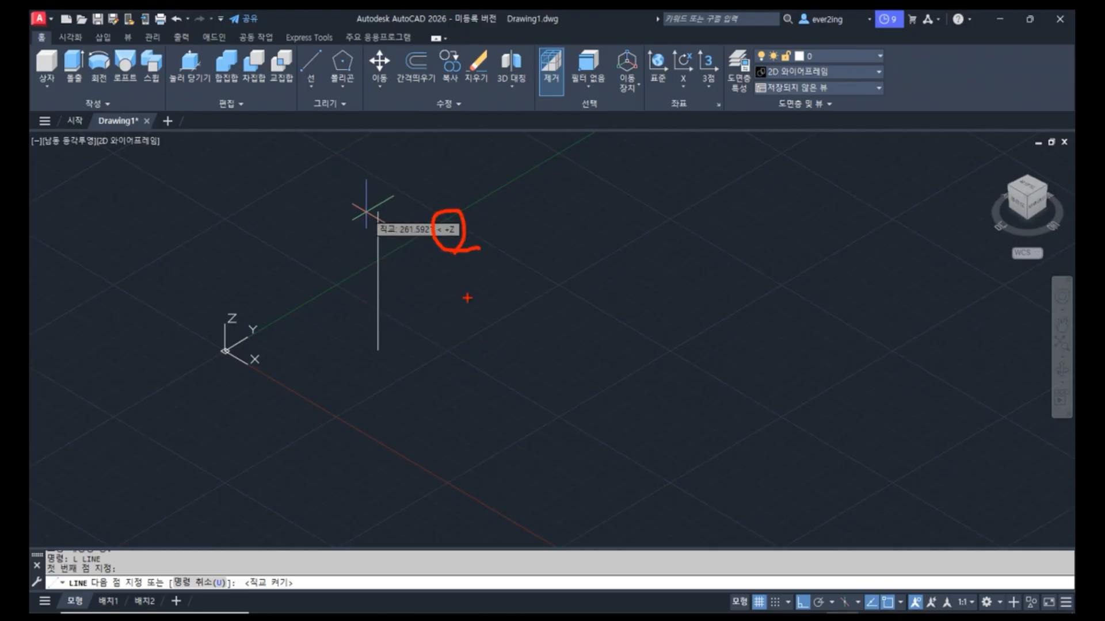
key("Escape")
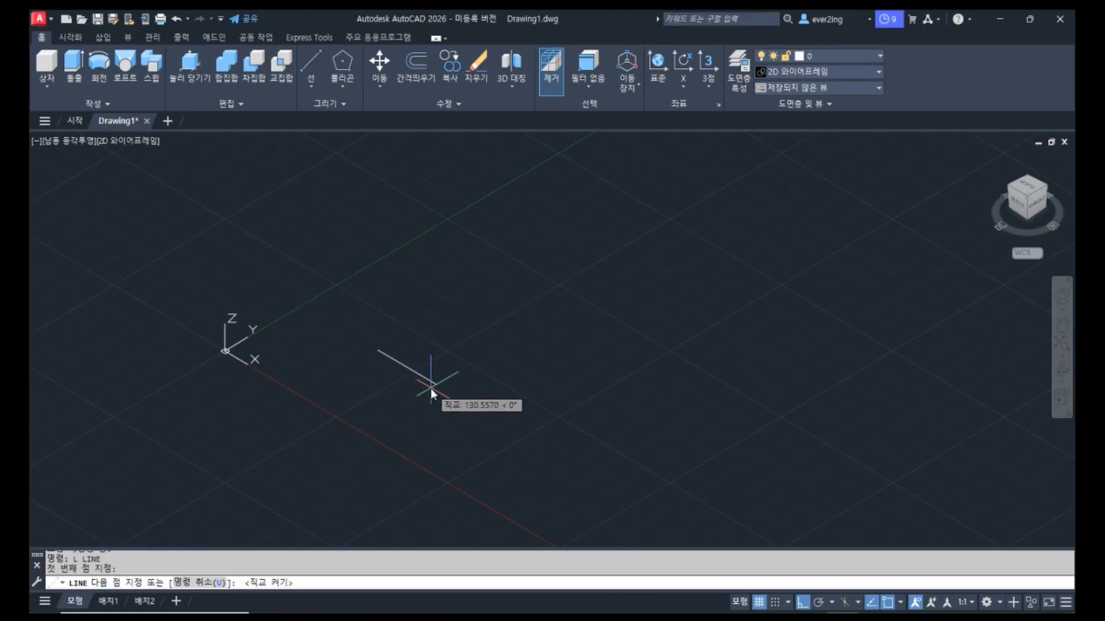
- Complete the closed rectangle from the started point with segments of 100 along +X, 200 along +Y and 100 along -X
type("100")
key("Return")
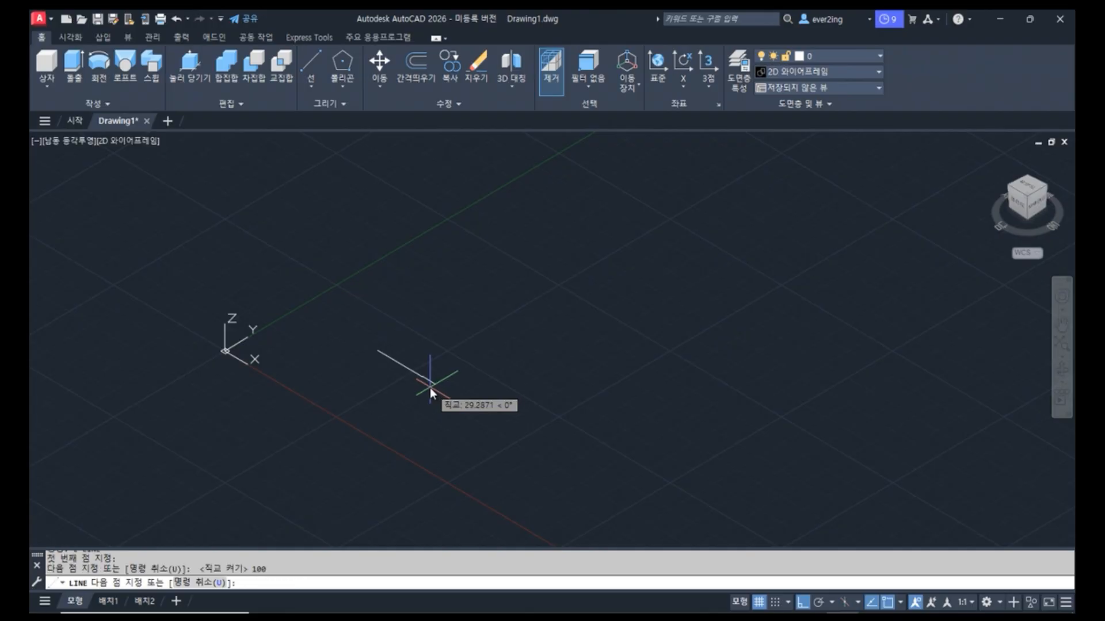
type("200")
key("Return")
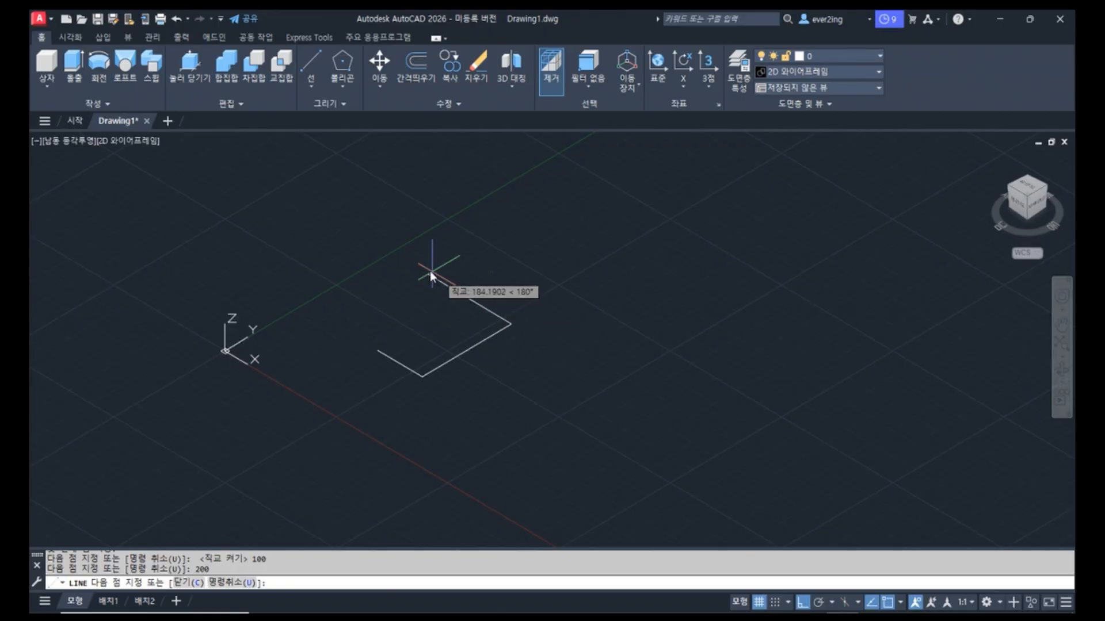
type("100")
key("Return")
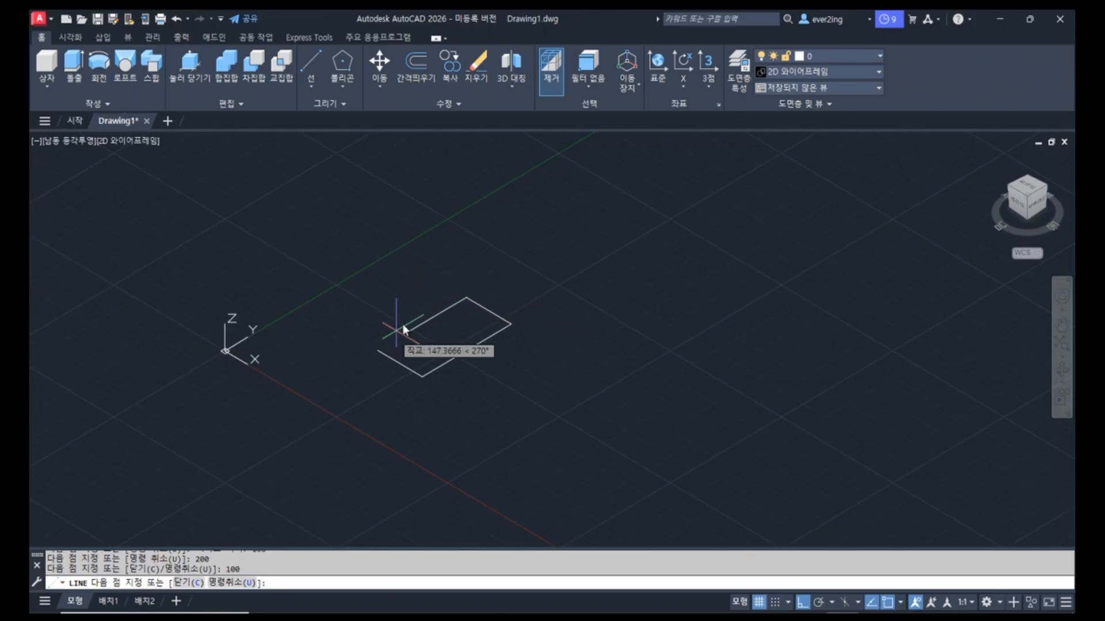
type("c")
key("Return")
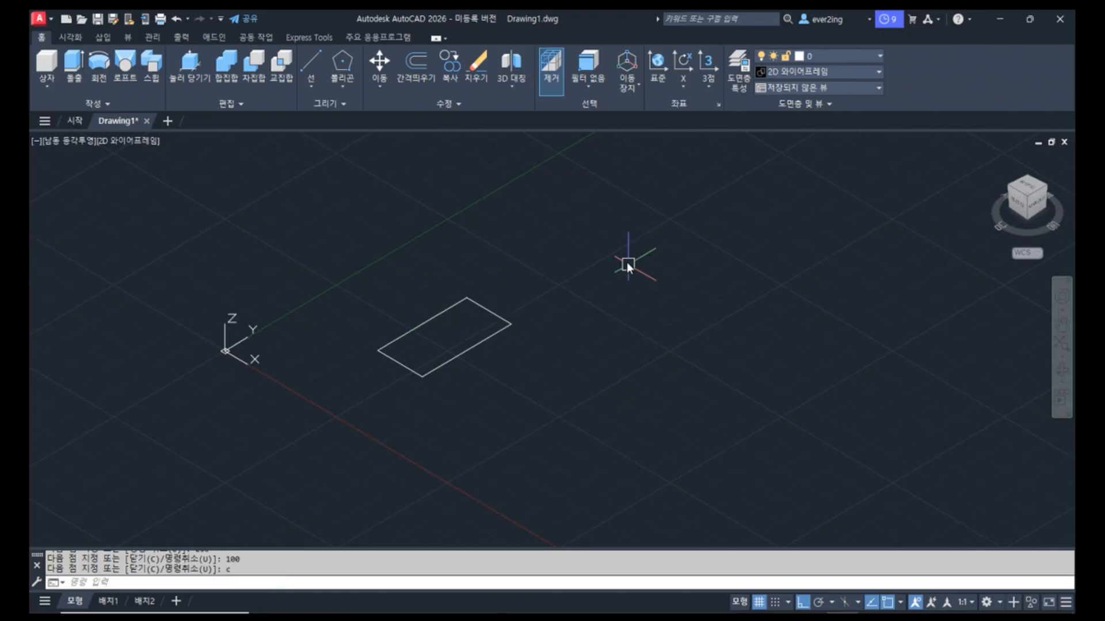
- Select the rectangle's edges one by one to check that they are separate lines, and clear the selection
left_click(402, 365)
left_click(444, 364)
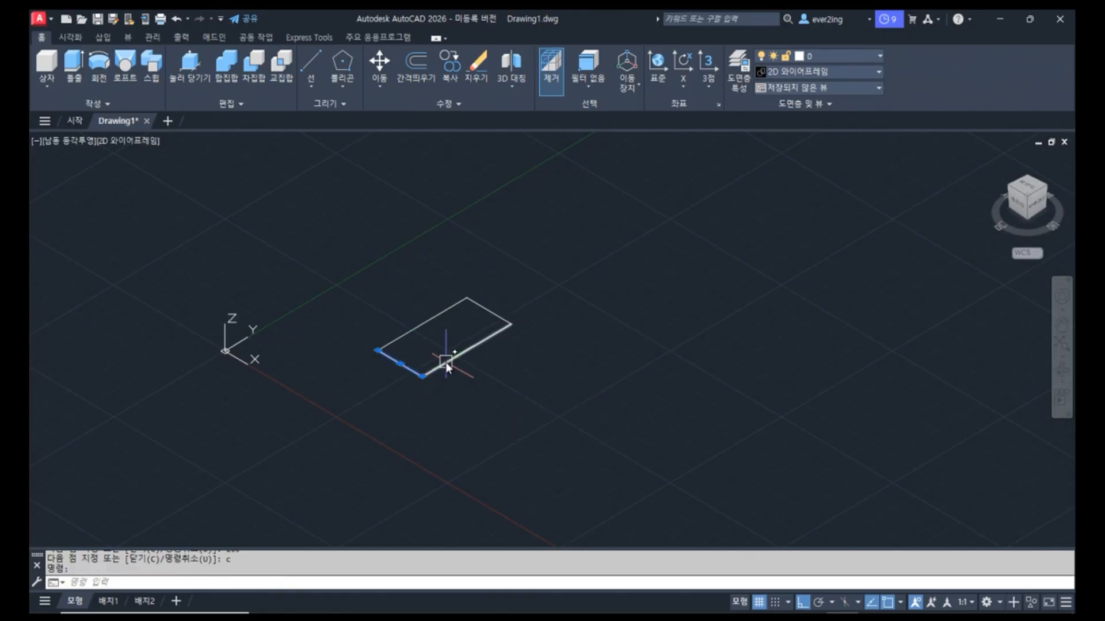
left_click(485, 320)
key("ctrl+a")
key("Escape")
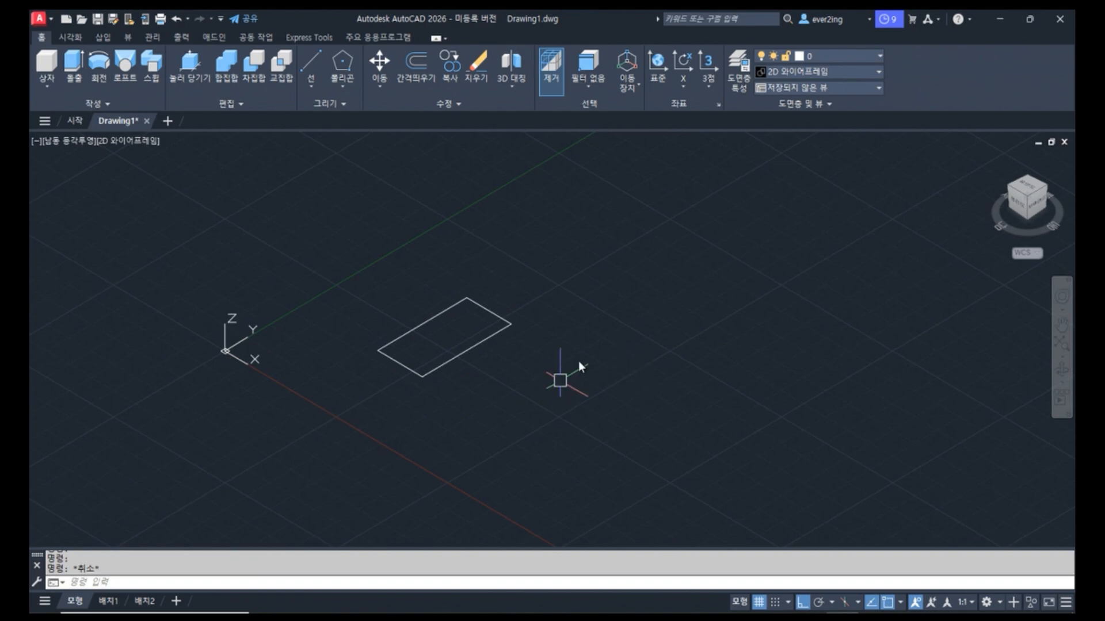
- Draw a 100-long vertical line in the +Z direction from the rectangle's corner nearest the origin
type("l")
key("Return")
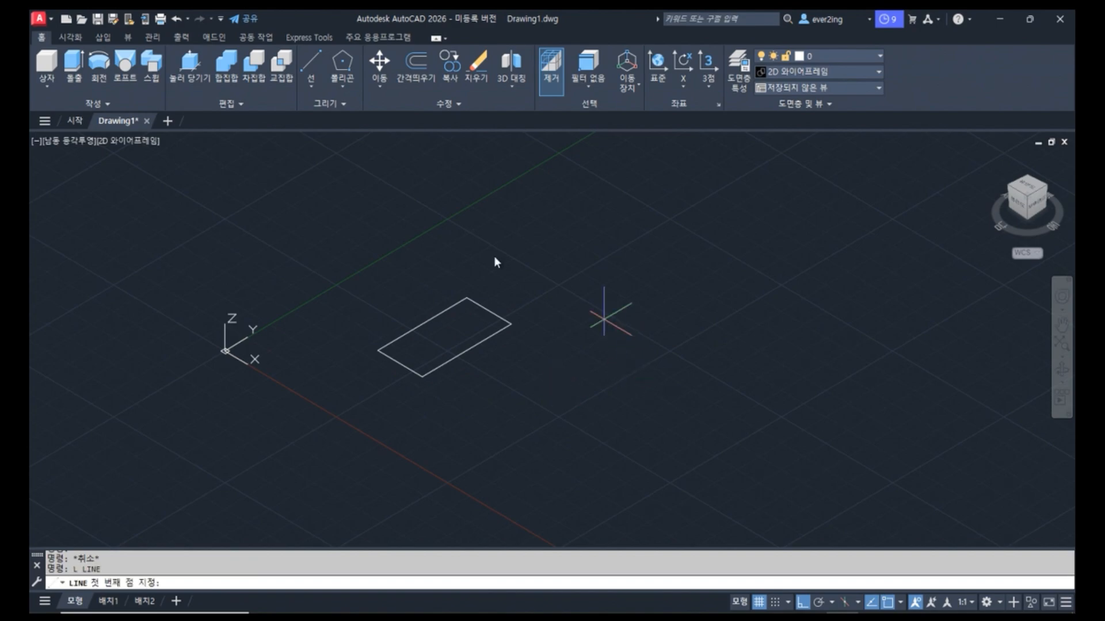
left_click(376, 351)
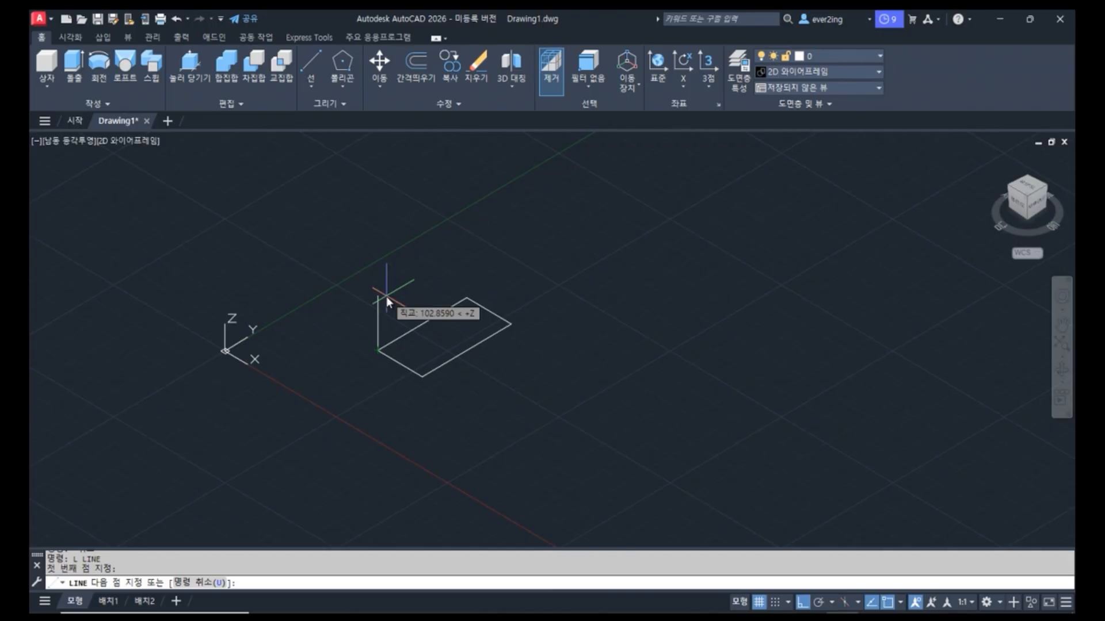
type("00")
key("Return")
key("Return")
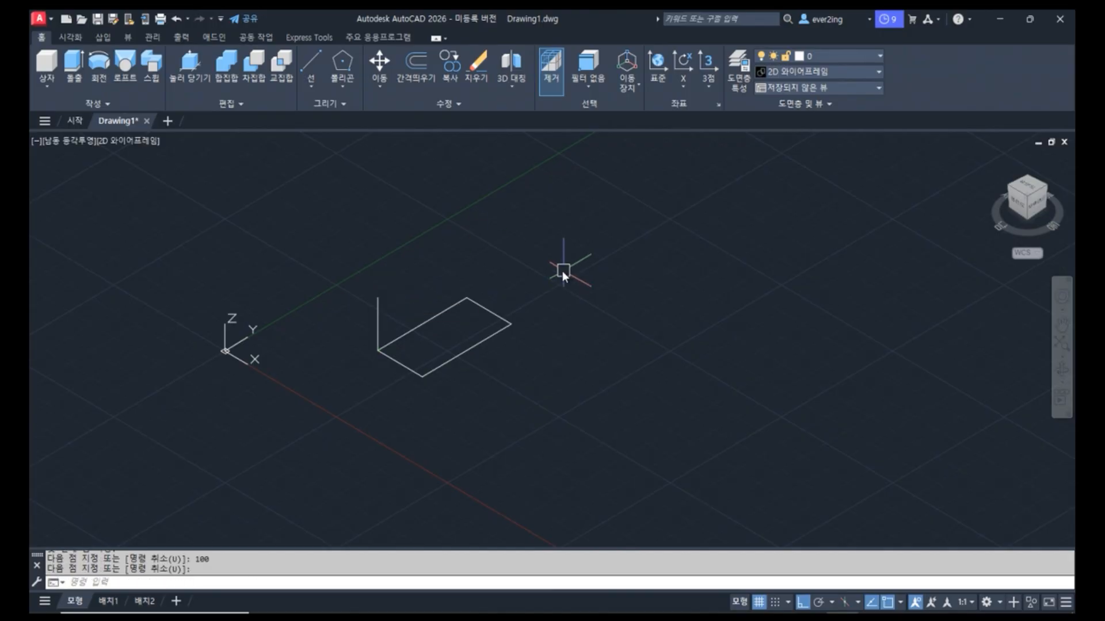
- Draw another 100-long line in the +Z direction from the rectangle's far back corner
key("Return")
left_click(466, 298)
type("100")
key("Return")
key("Return")
- Copy both vertical lines along X, from the rectangle's corner nearest the origin to its front corner
type("cp")
key("Return")
left_click(464, 266)
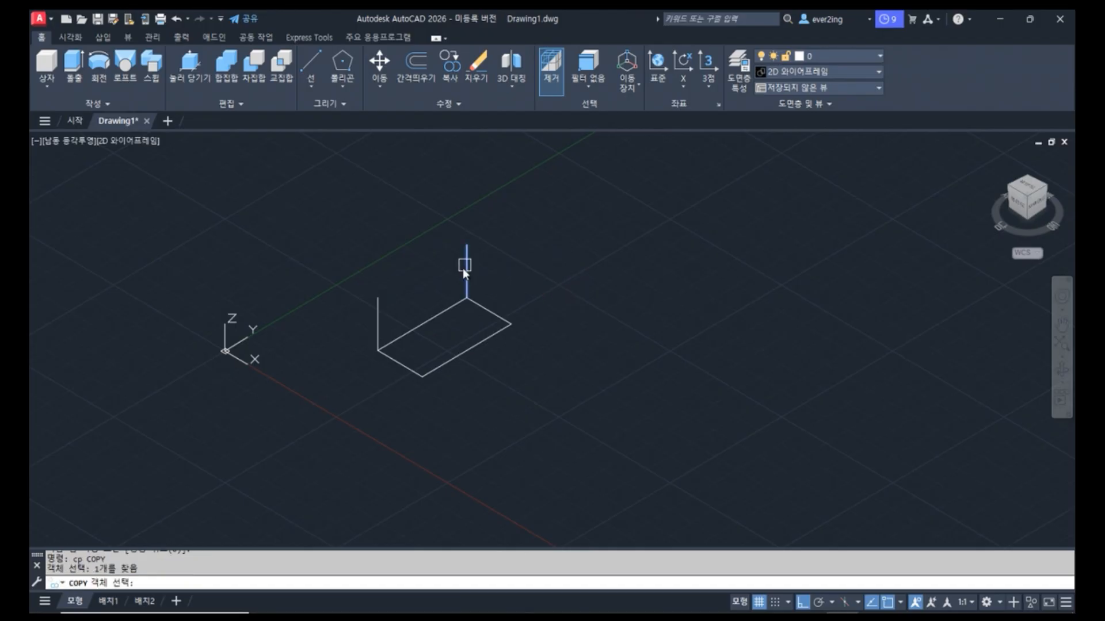
left_click(376, 318)
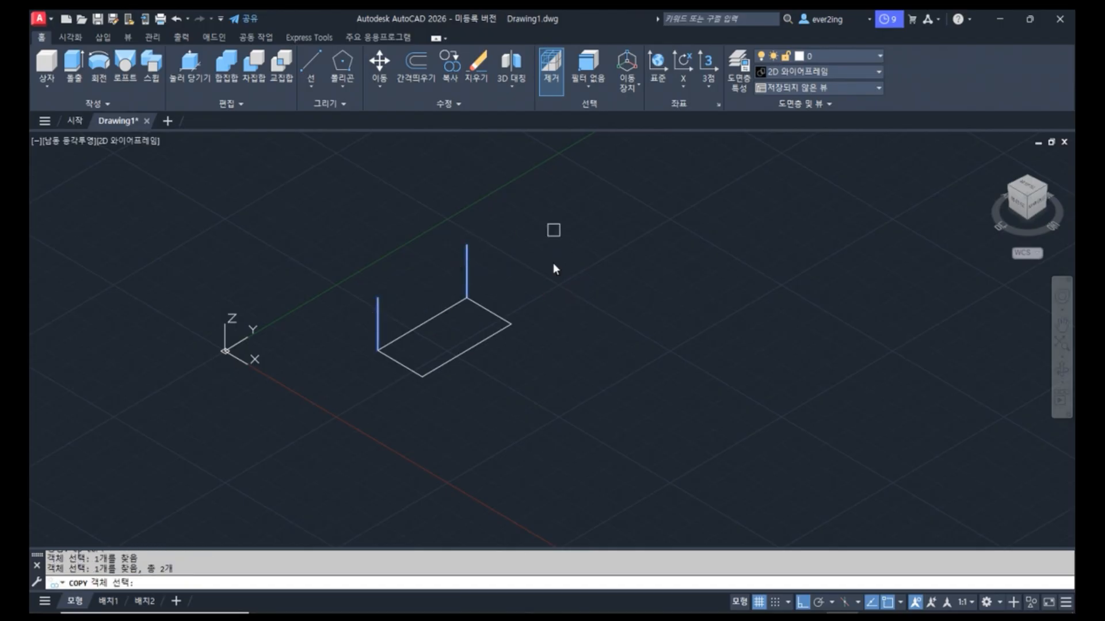
key("Return")
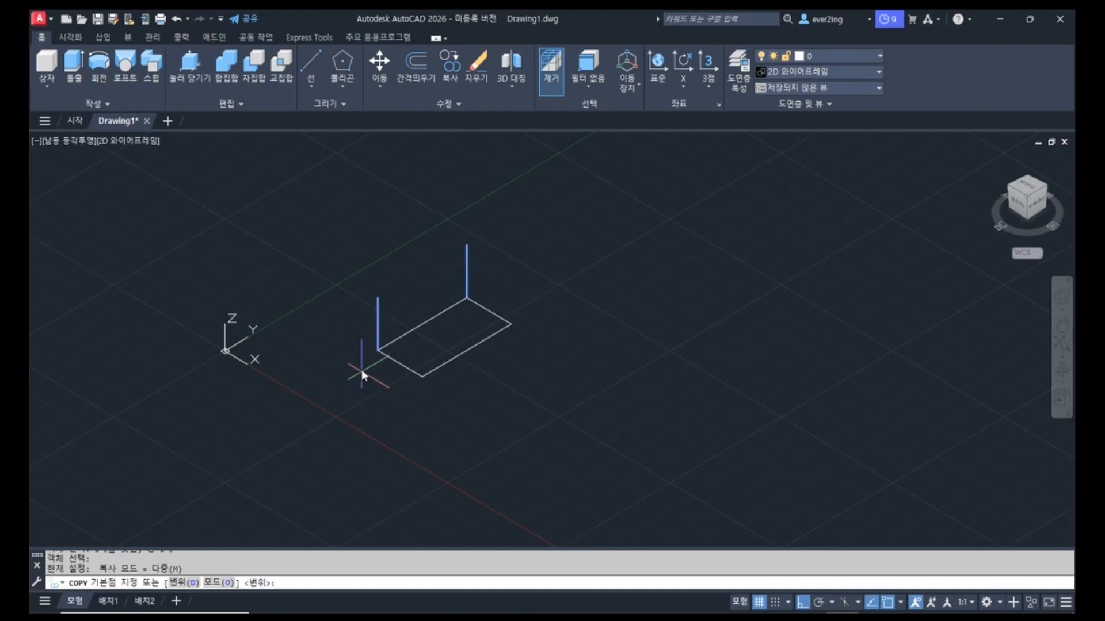
left_click(375, 350)
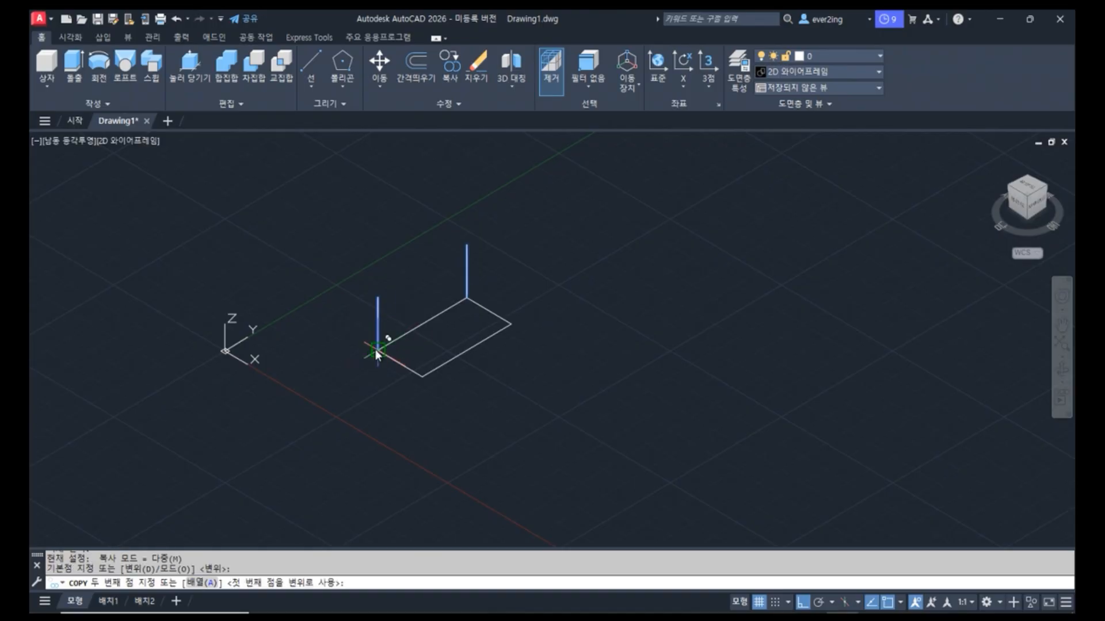
left_click(424, 378)
key("Return")
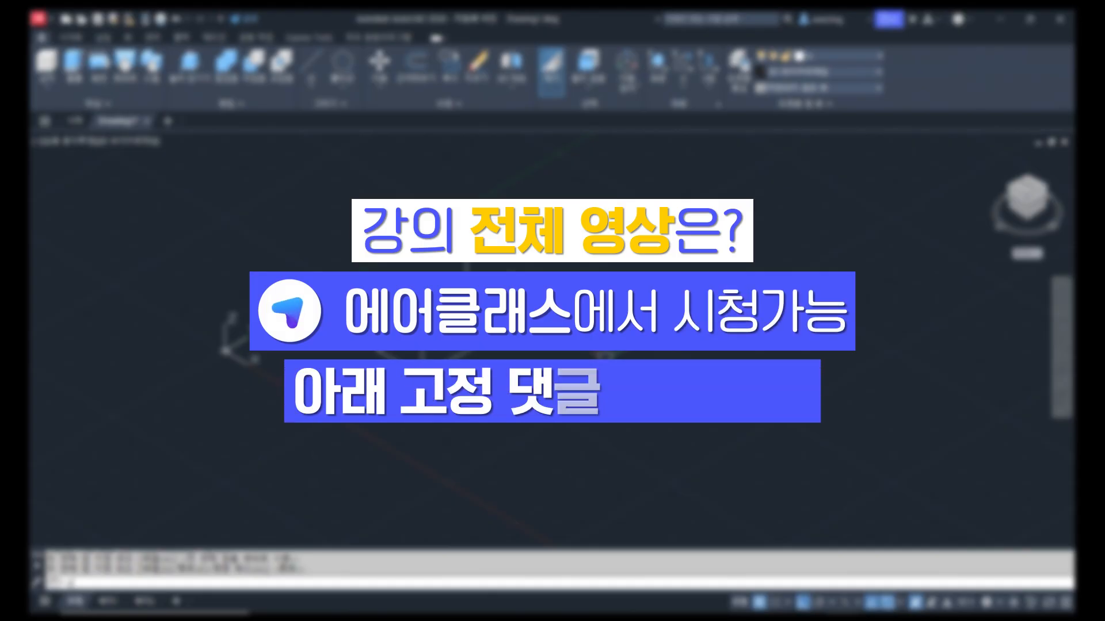
- Copy the four base edges from the base's corner to the top end of its vertical line, completing the wireframe box
type("co")
key("Return")
left_click(447, 311)
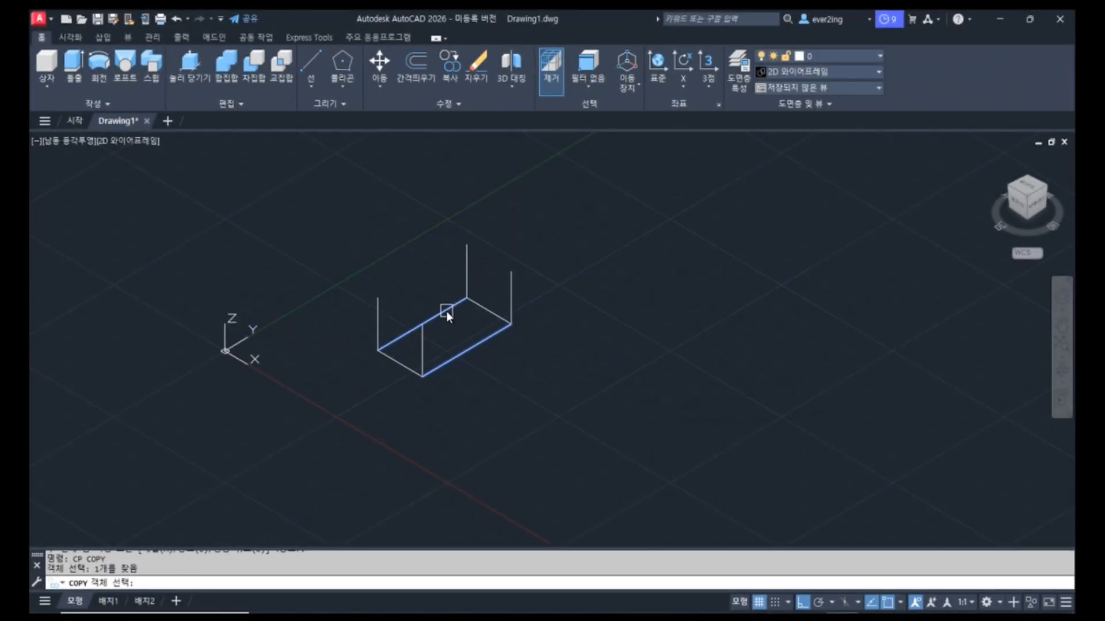
left_click(398, 360)
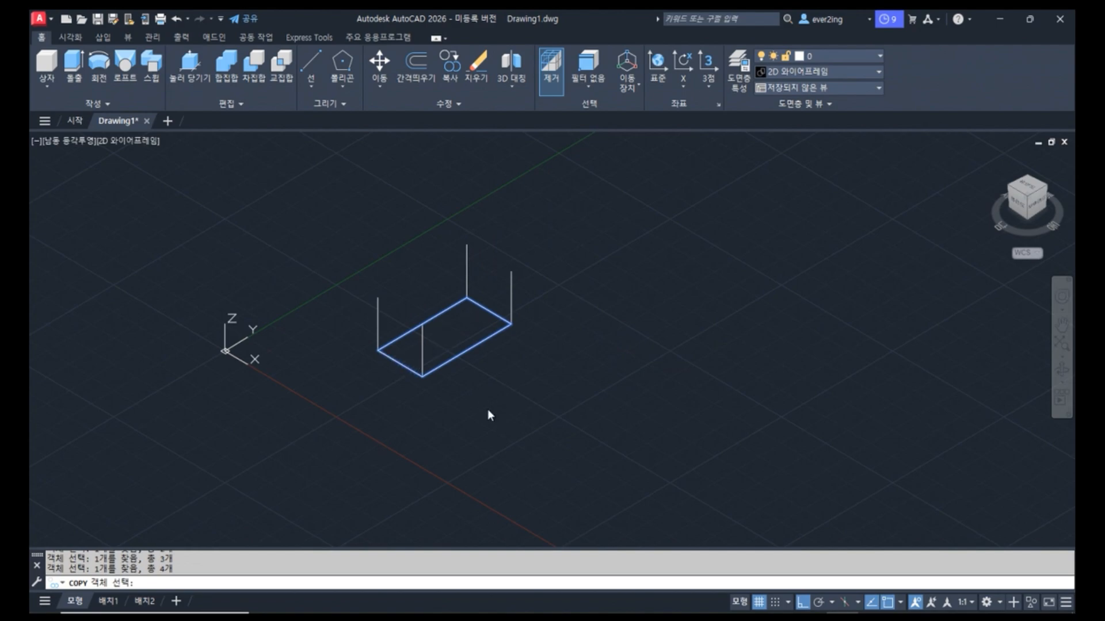
key("Return")
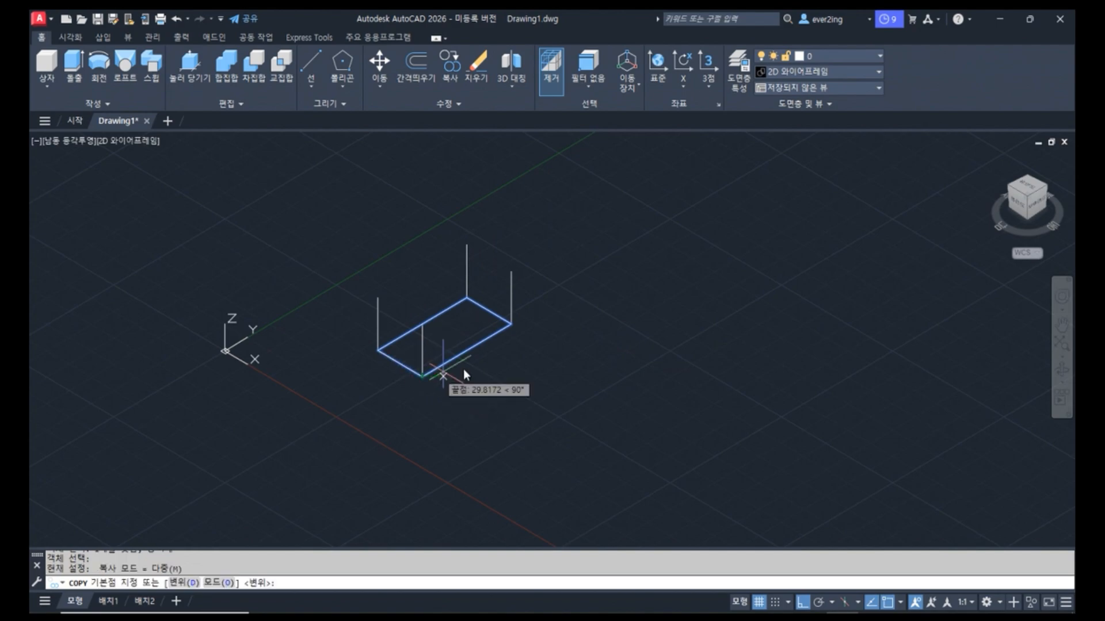
left_click(511, 325)
left_click(516, 275)
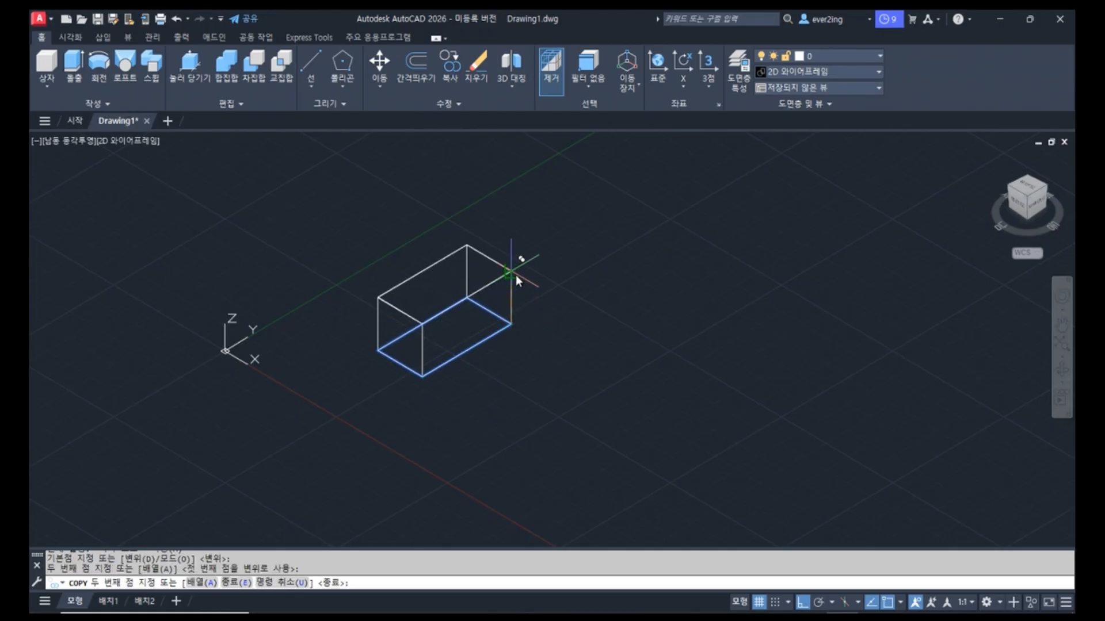
key("Return")
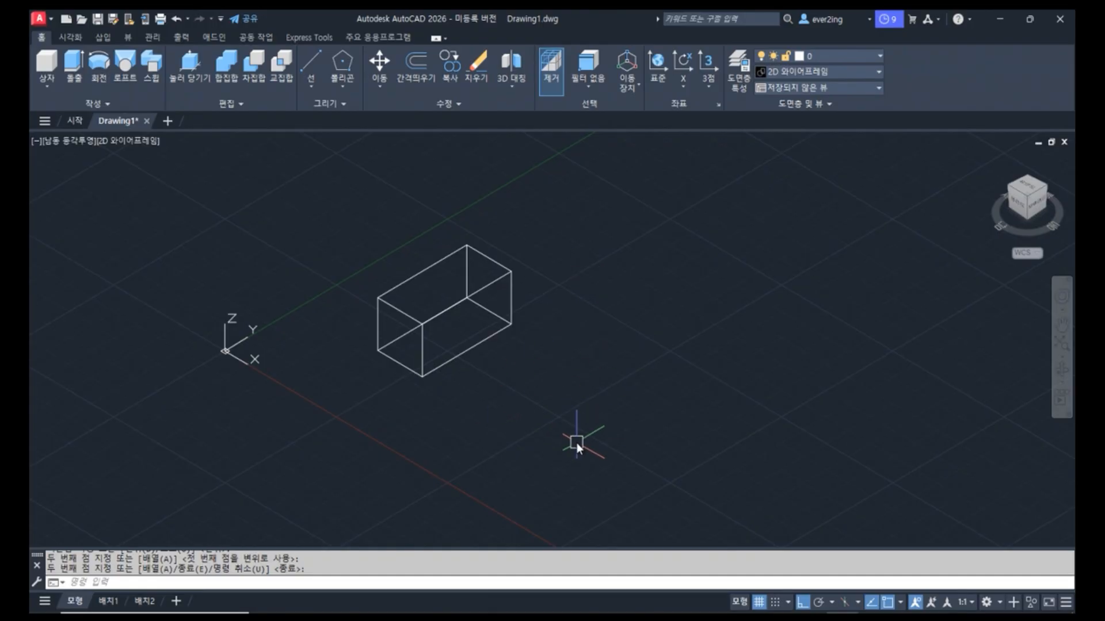
- Draw a second closed rectangle beside the wireframe box, 150 along X and 200 along Y
type("1")
key("Return")
left_click(544, 375)
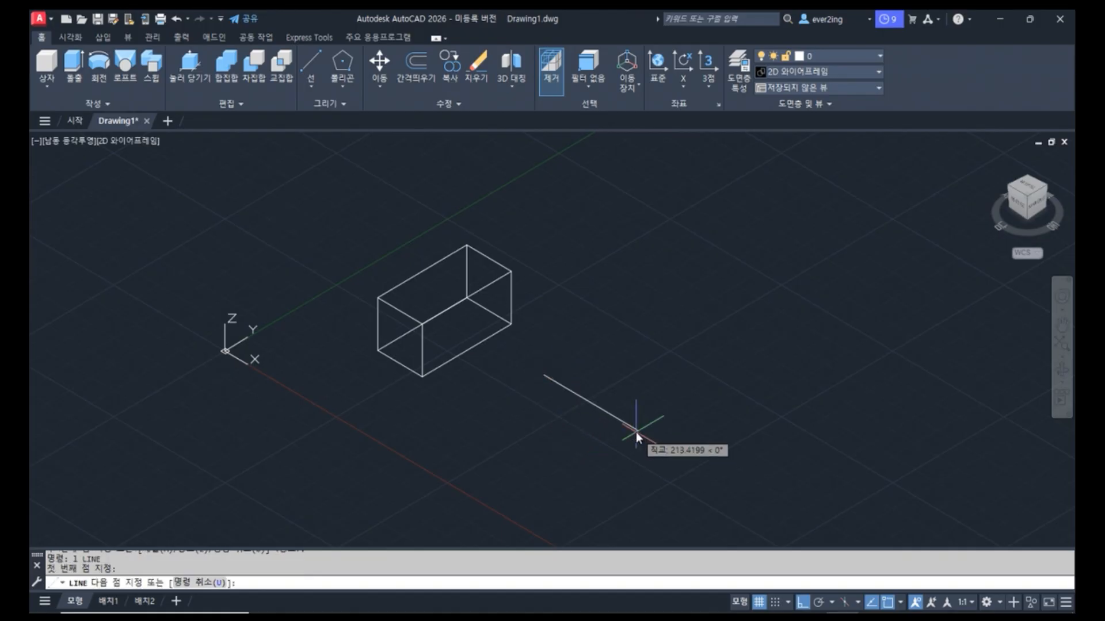
type("150")
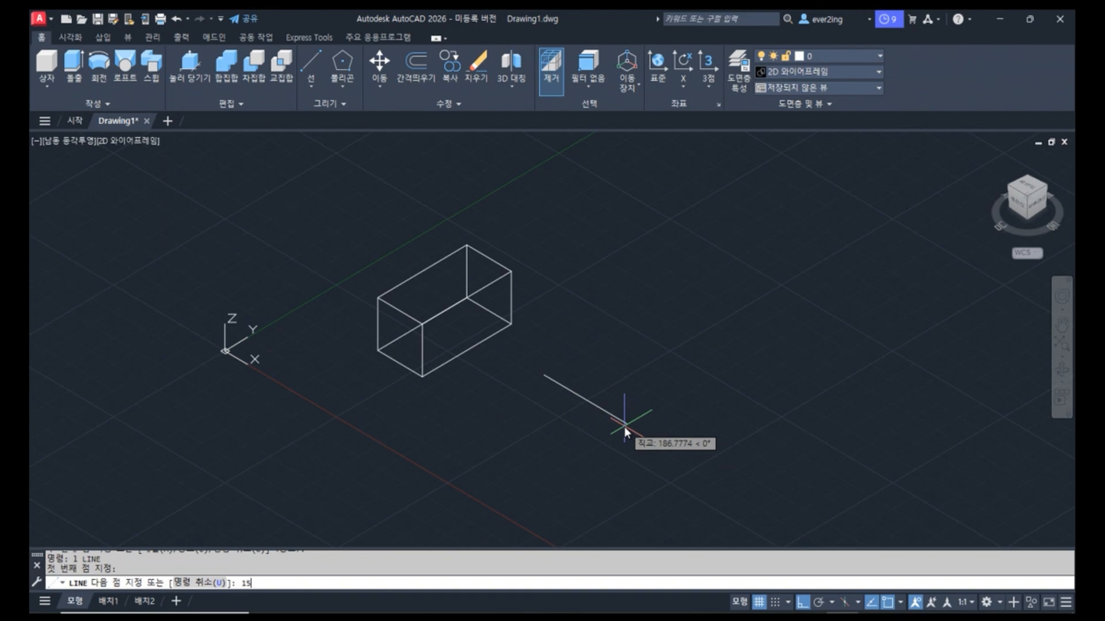
key("Return")
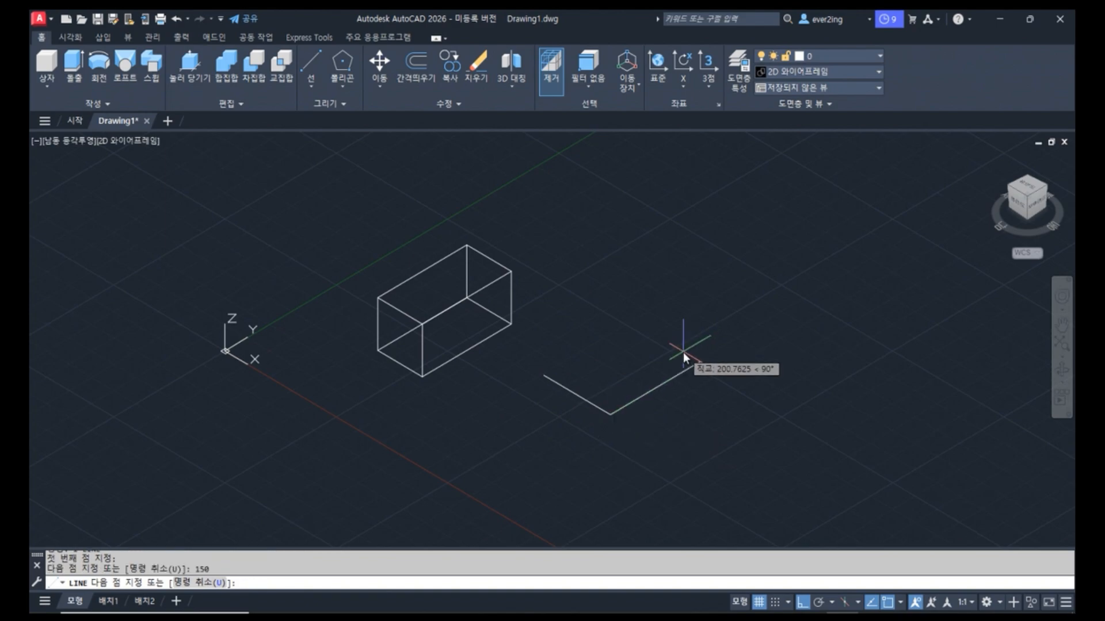
type("200")
key("Return")
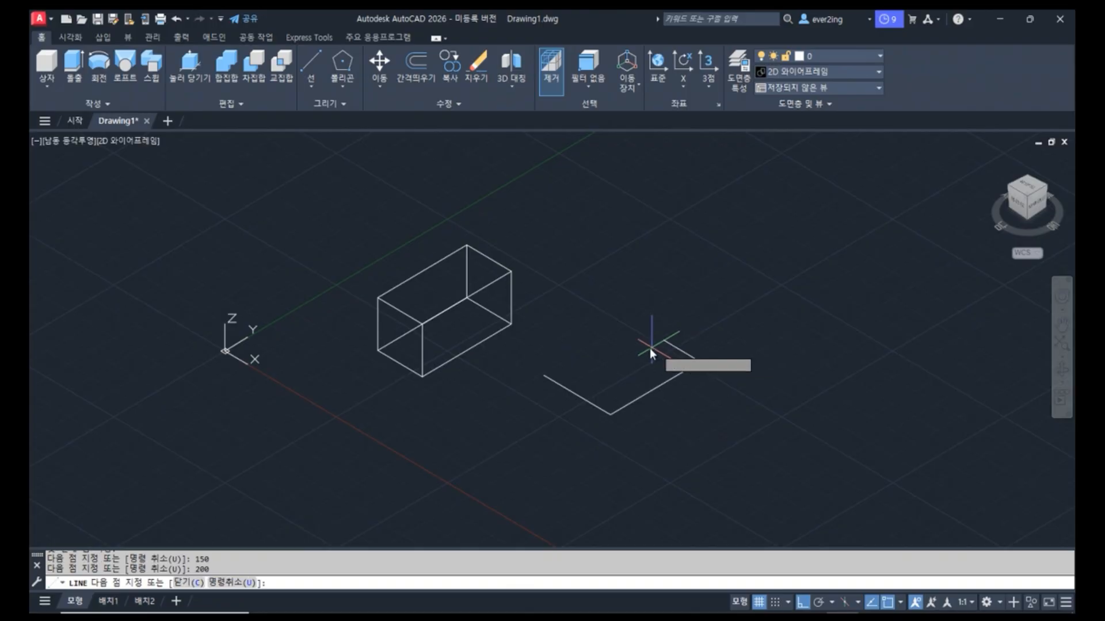
type("150")
key("Return")
left_click(544, 374)
key("Return")
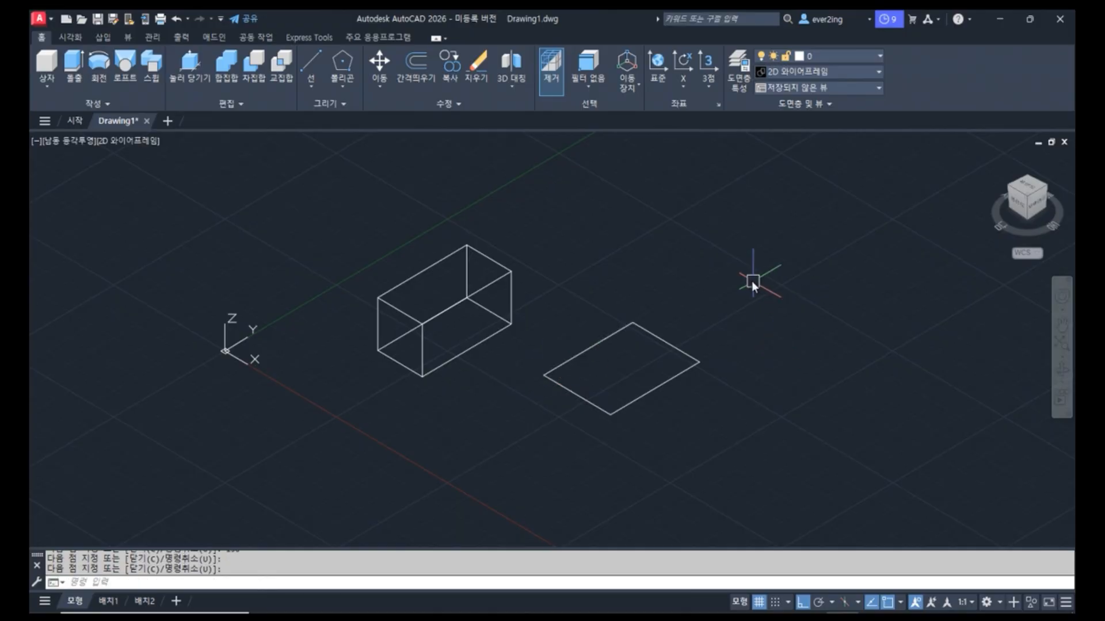
- Draw an upright frame on the second rectangle's box-side edge: 100 up, 200 along Y and down to the back corner
key("Return")
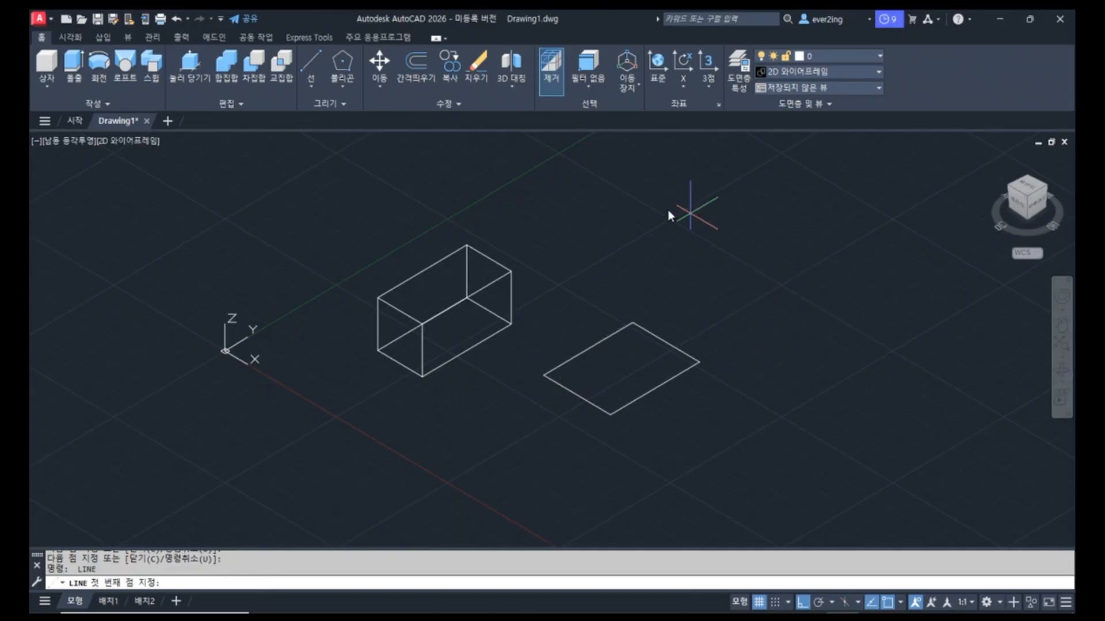
left_click(538, 374)
type("100")
key("Return")
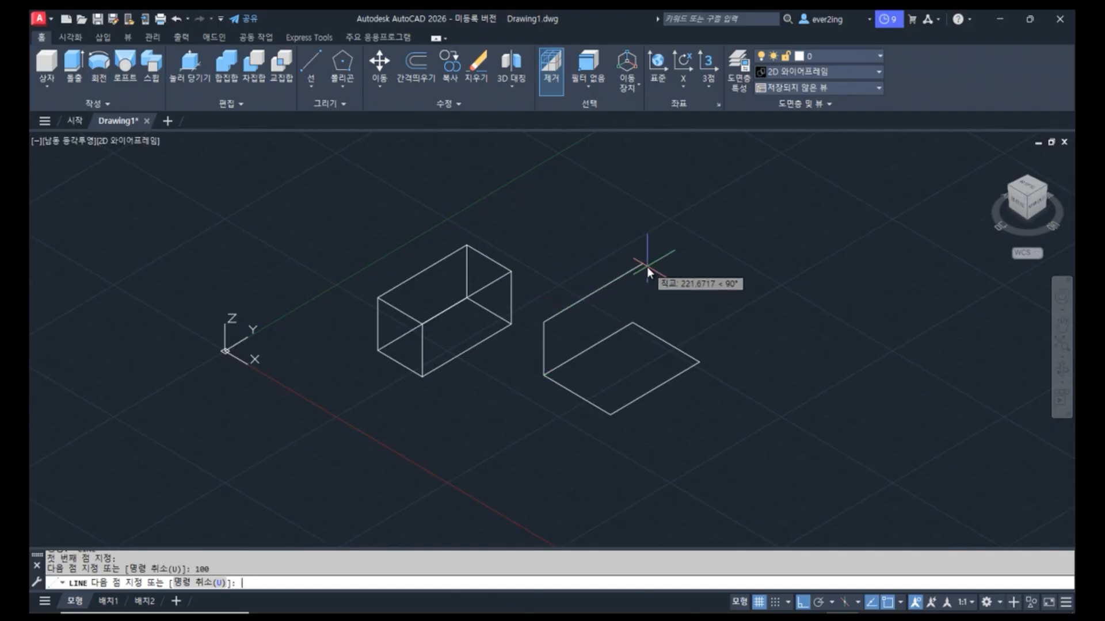
type("200")
key("Return")
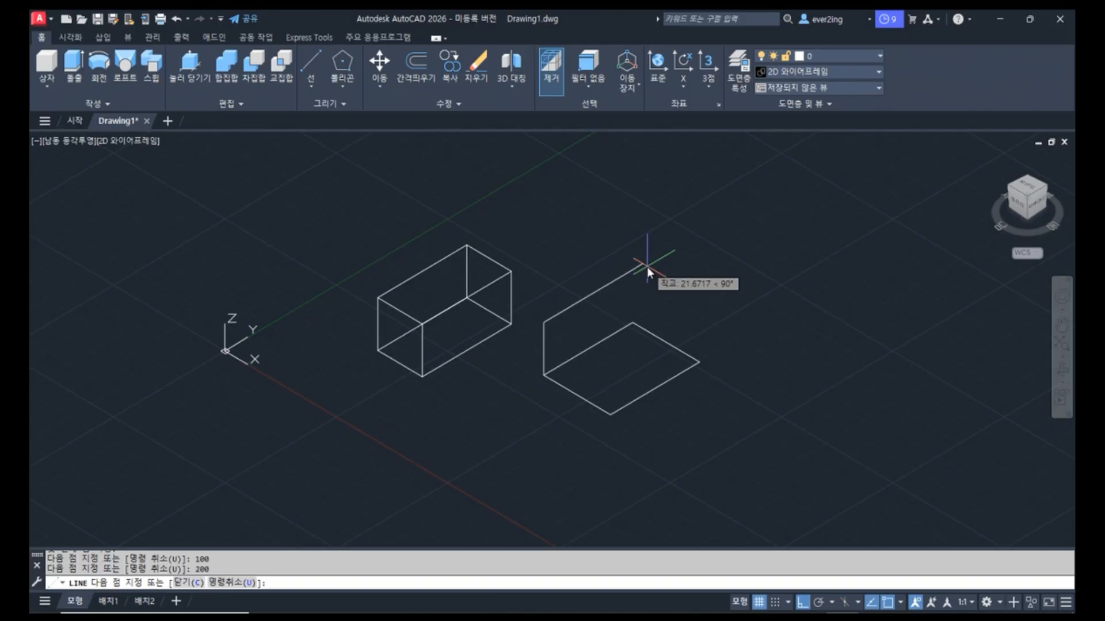
key("Return")
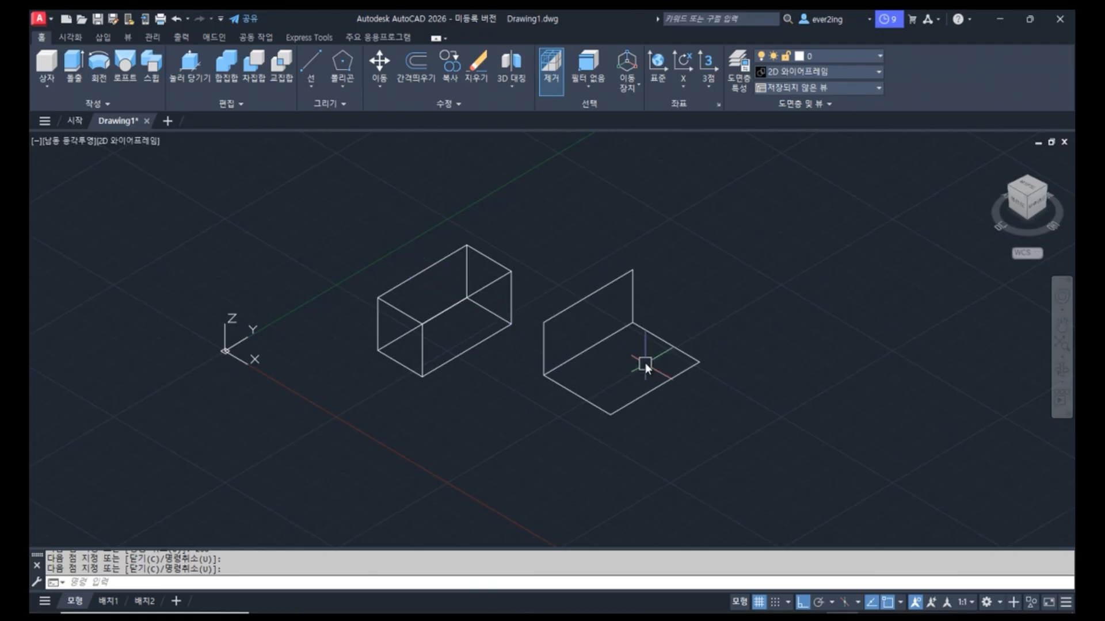
- Delete the three box edges that meet at the top front corner
left_click(488, 283)
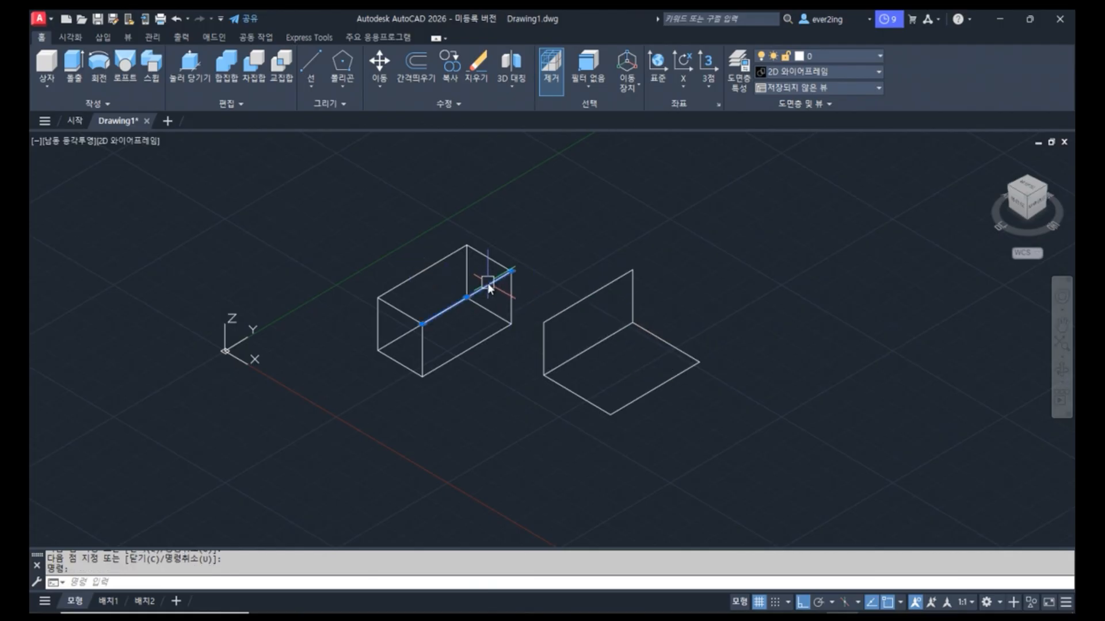
key("Delete")
left_click(407, 315)
key("Delete")
left_click(424, 361)
key("Delete")
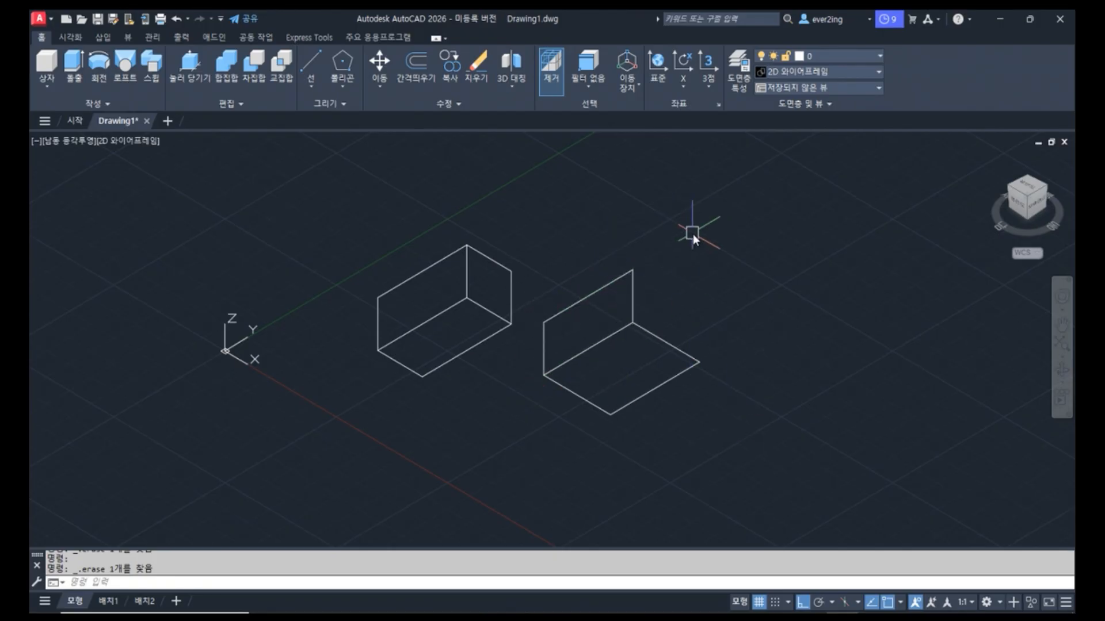
- Erase the three lines of the upright frame on the second rectangle
left_click(635, 290)
left_click(541, 333)
left_click(624, 274)
key("Return")
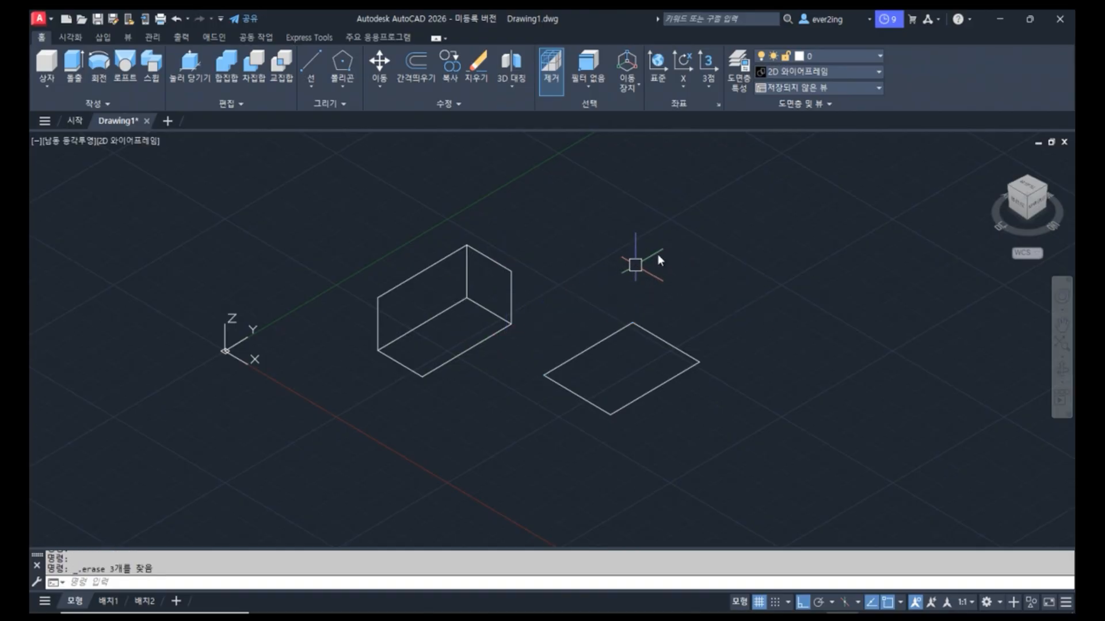
- Extrude the second rectangle's long edge facing the box to a height of 100 with EXTRUDE
type("ext")
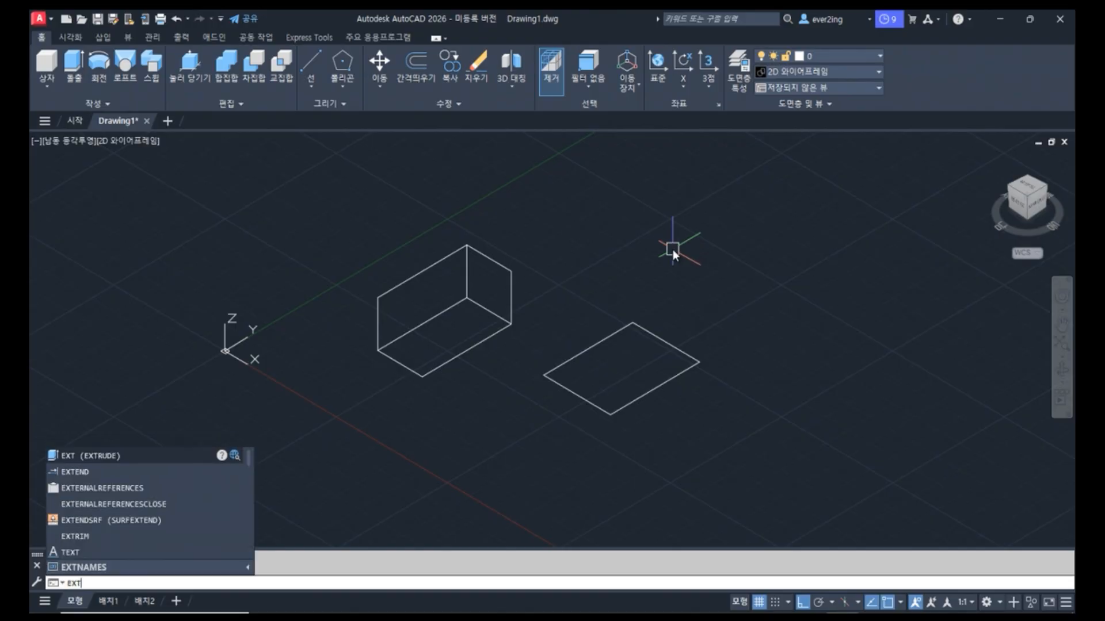
key("Return")
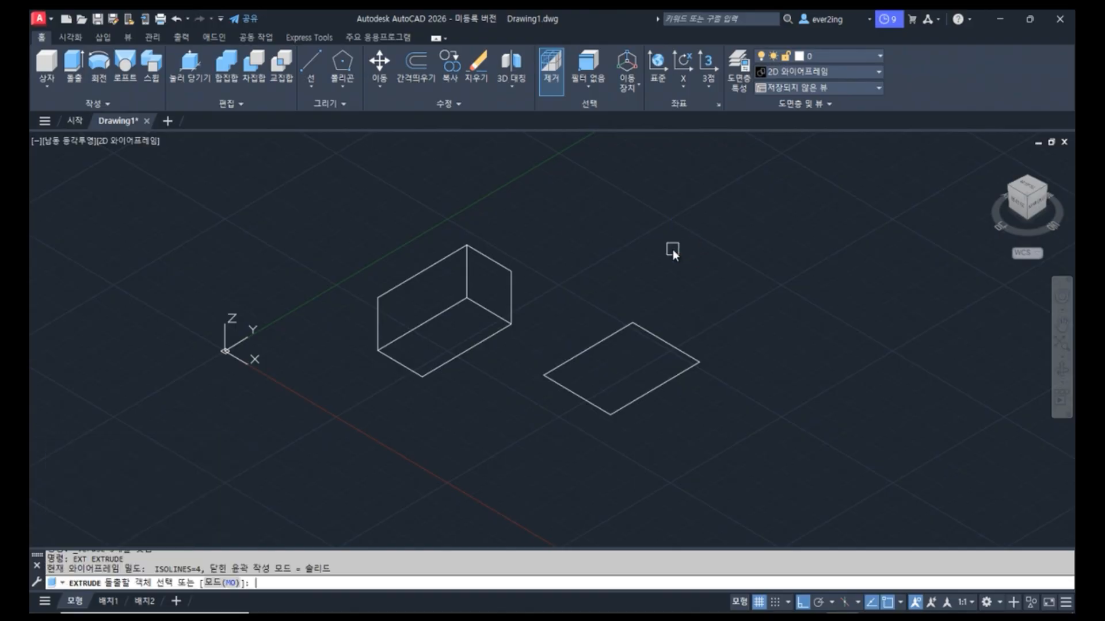
left_click(609, 337)
key("Return")
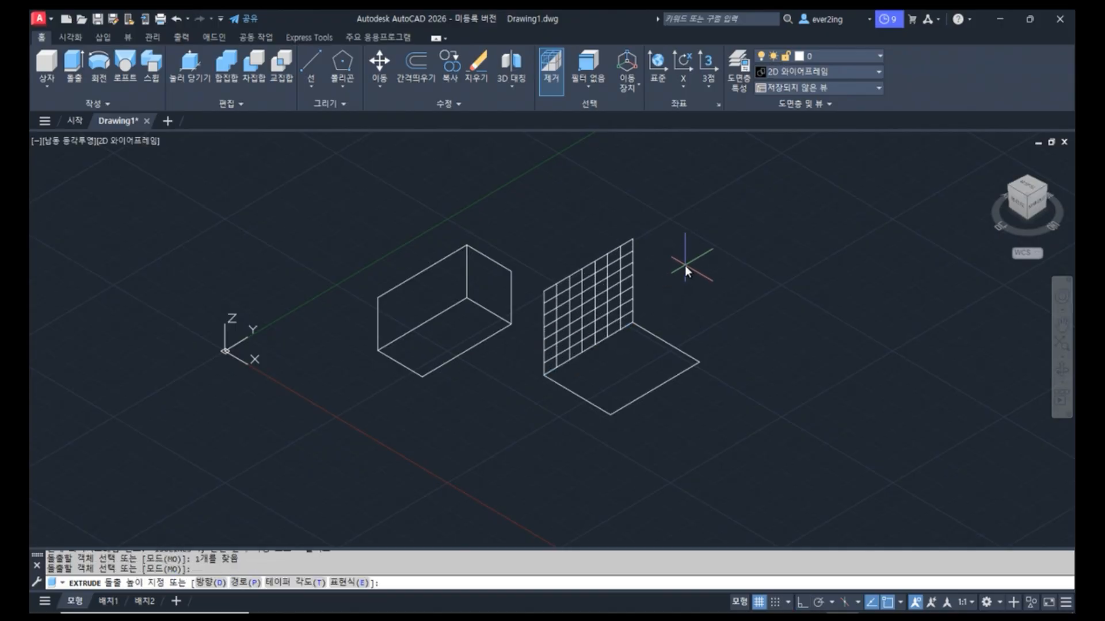
type("100")
key("Return")
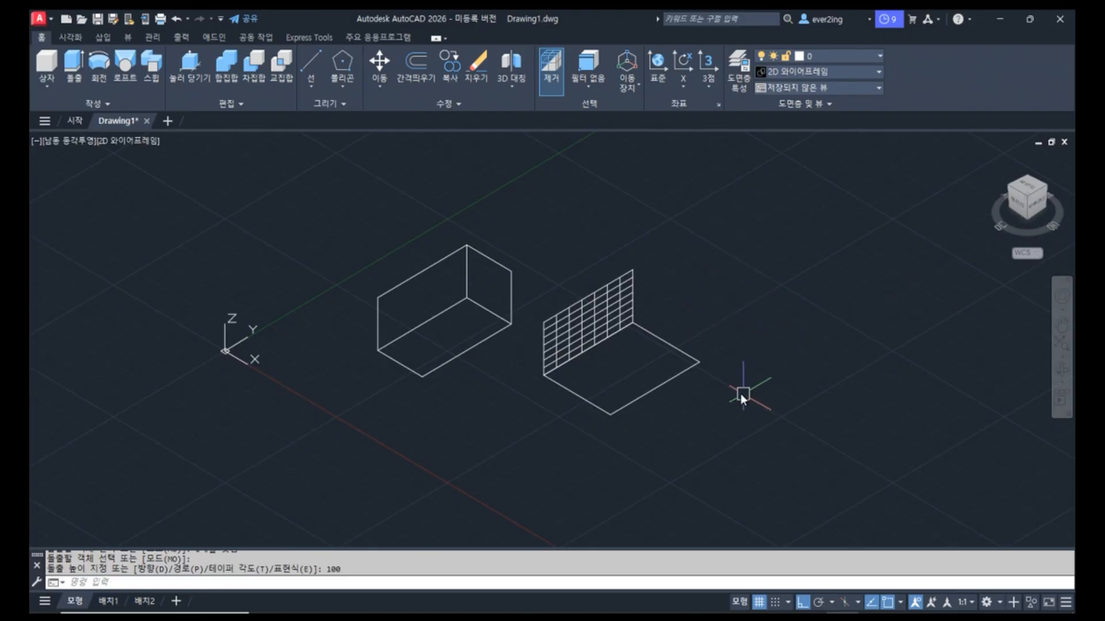
mouse_move(477, 371)
left_mouse_down()
mouse_move(458, 382)
mouse_move(396, 349)
mouse_move(405, 377)
left_mouse_up()
mouse_move(443, 334)
left_mouse_down()
mouse_move(443, 319)
mouse_move(430, 339)
left_mouse_up()
left_click_drag(487, 318, 492, 322)
left_click_drag(495, 269, 490, 266)
mouse_move(637, 424)
left_mouse_down()
mouse_move(600, 413)
mouse_move(683, 407)
left_mouse_up()
mouse_move(664, 348)
left_mouse_down()
mouse_move(669, 339)
mouse_move(663, 358)
left_mouse_up()
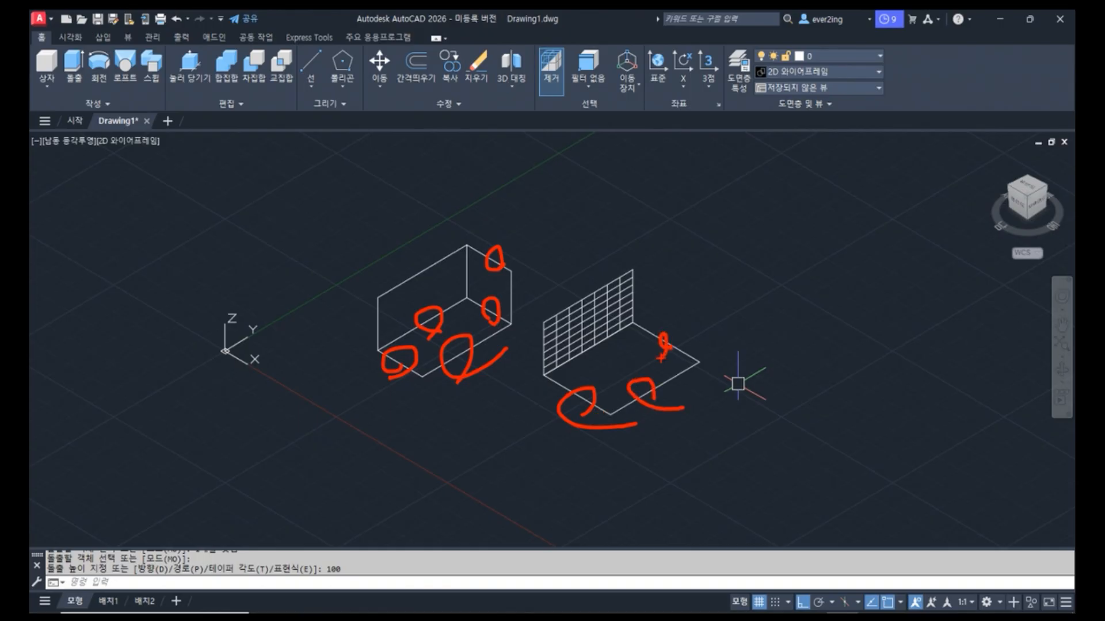
mouse_move(584, 309)
left_mouse_down()
mouse_move(592, 330)
mouse_move(619, 283)
left_mouse_up()
key("Escape")
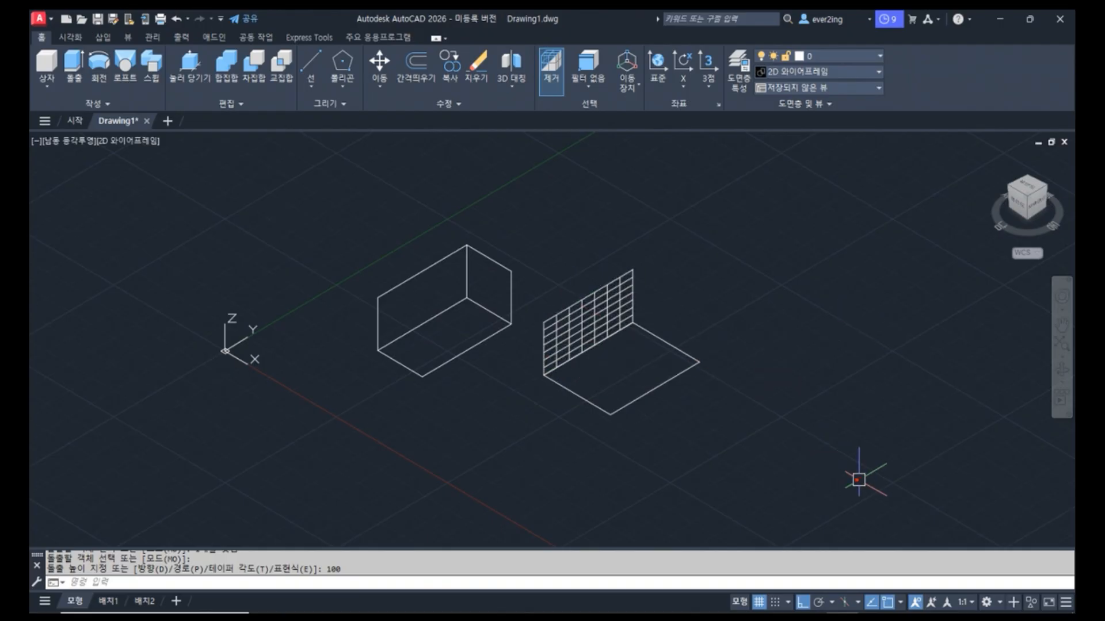
- Draw a third rectangle freehand with RECTANG, beyond the second one along the X direction
type("REC")
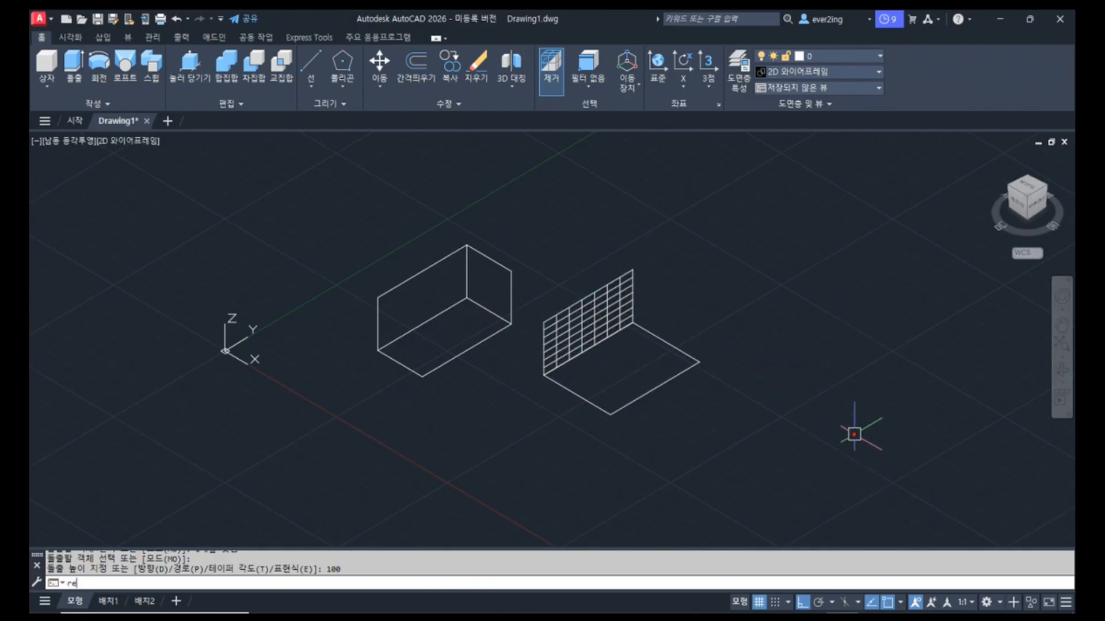
key("Return")
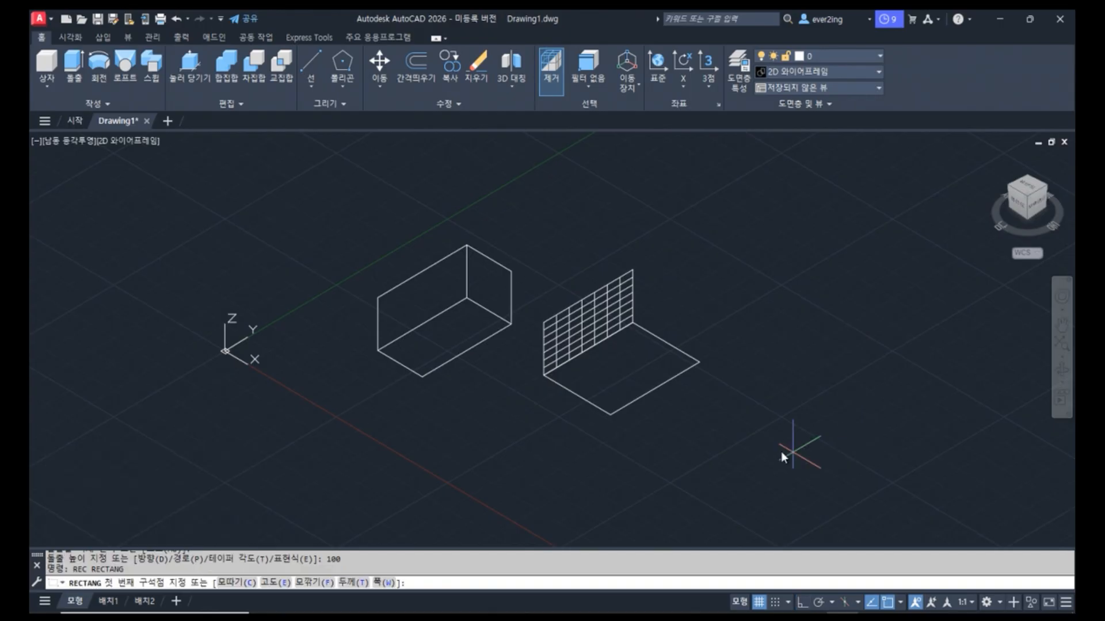
left_click(728, 440)
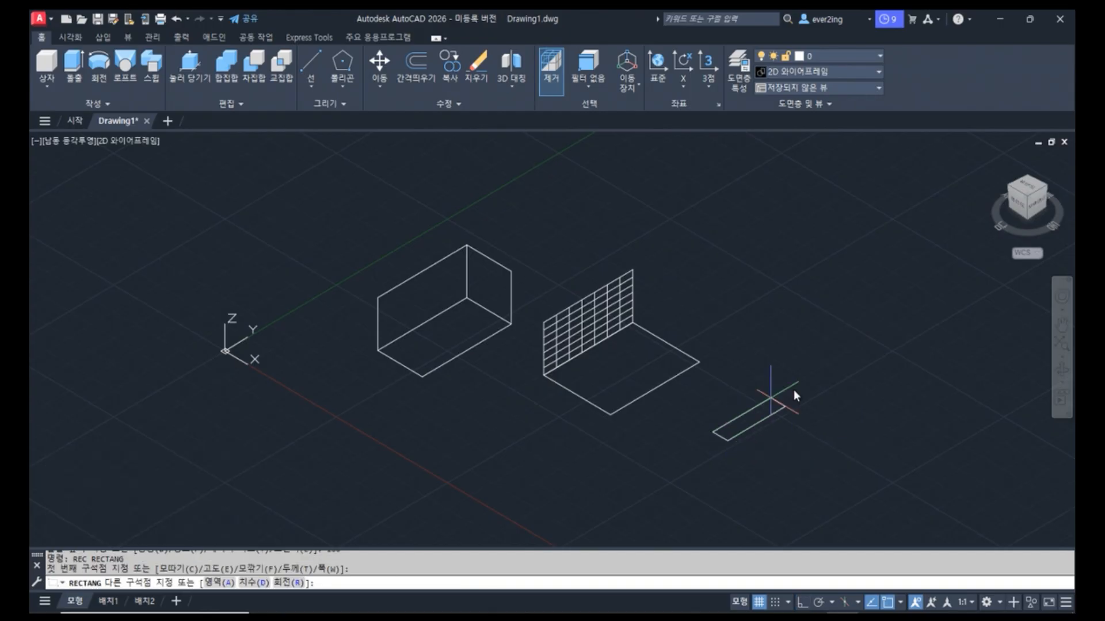
left_click(868, 423)
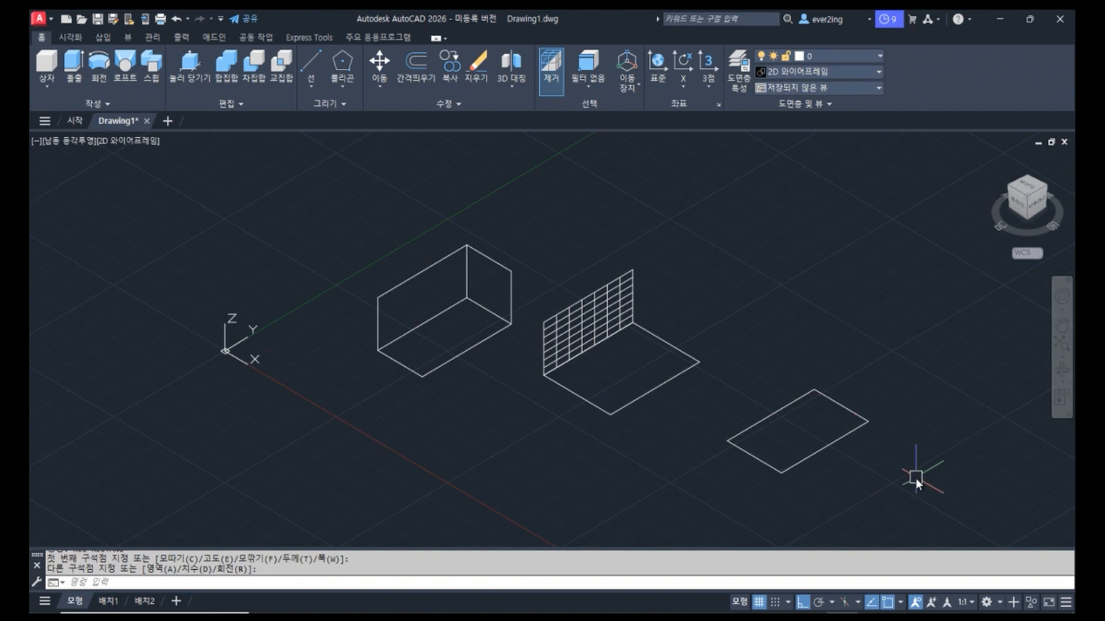
left_click(865, 417)
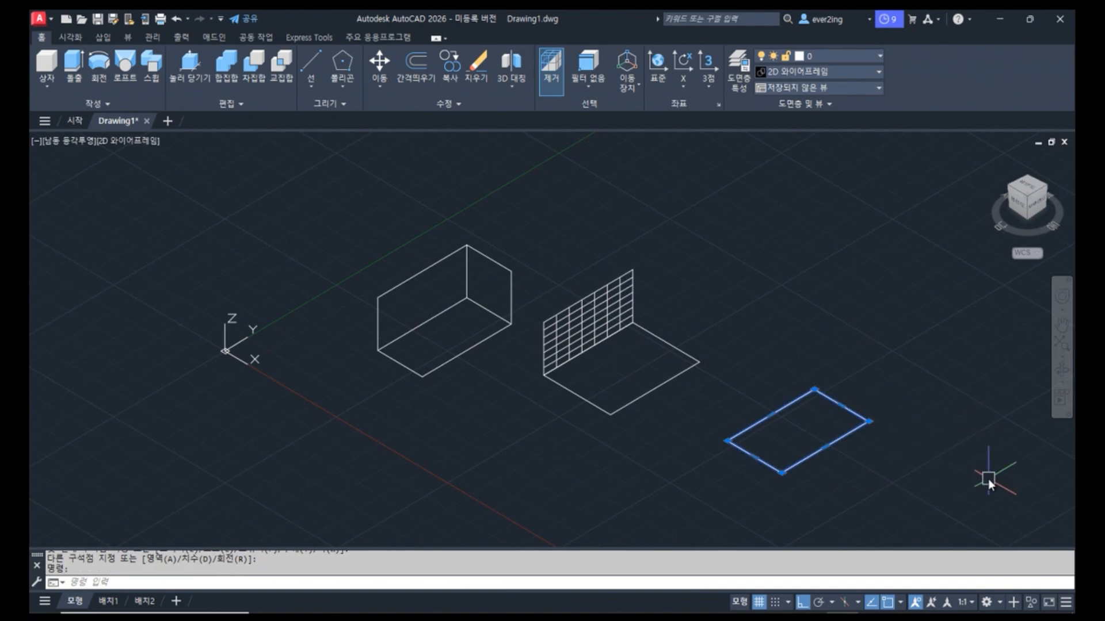
key("Escape")
- Extrude the third rectangle upward with EXTRUDE into a solid block, somewhat taller than the wireframe box
type("ext")
key("Return")
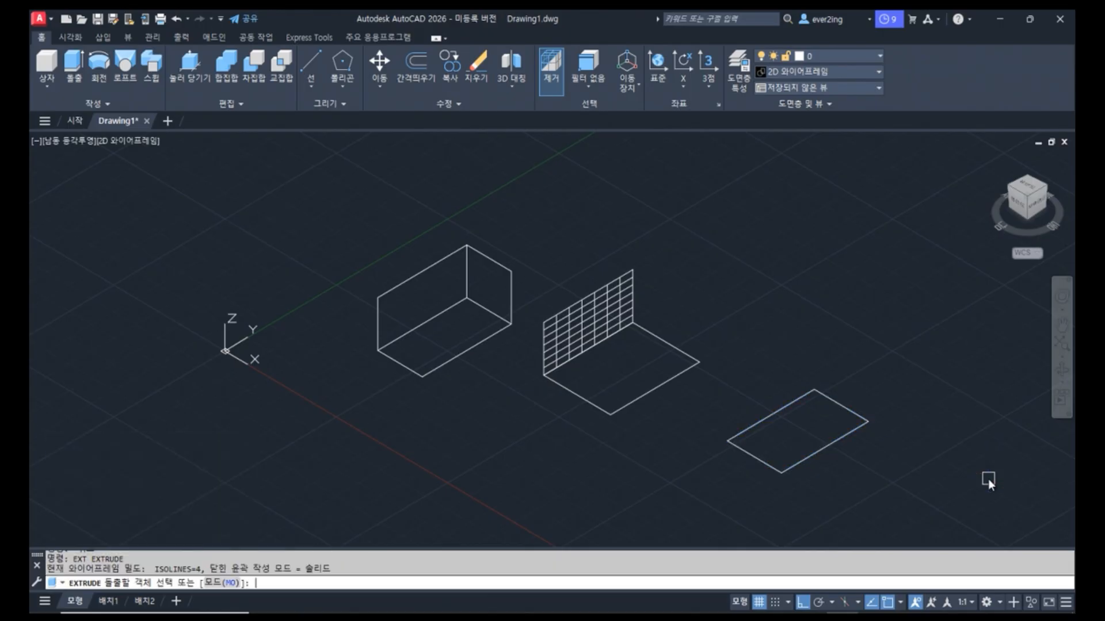
left_click(852, 439)
key("Return")
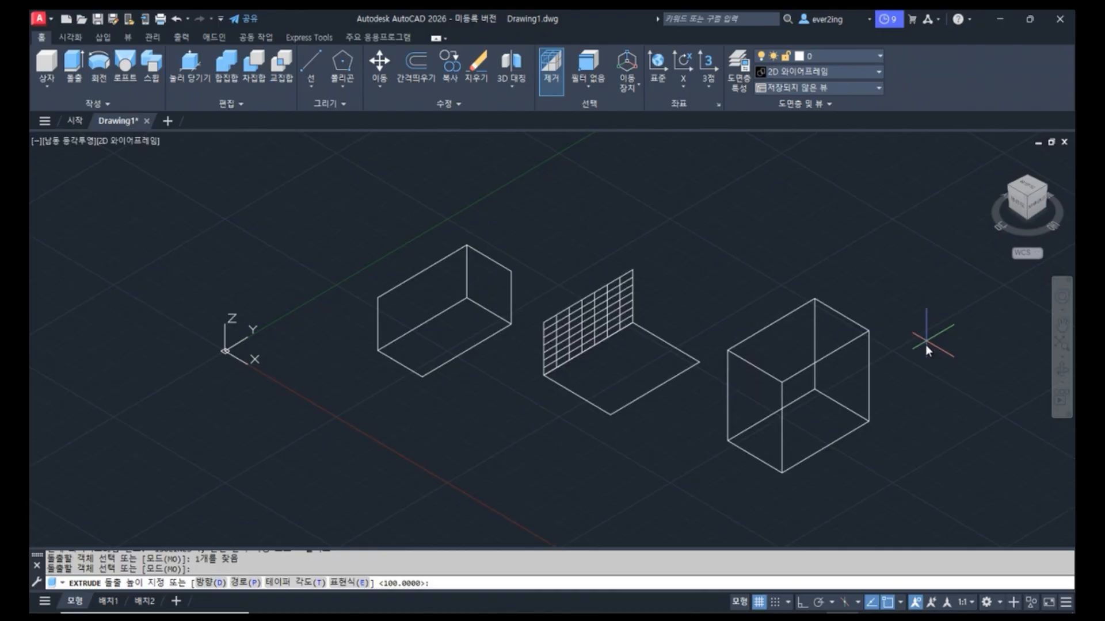
left_click(925, 344)
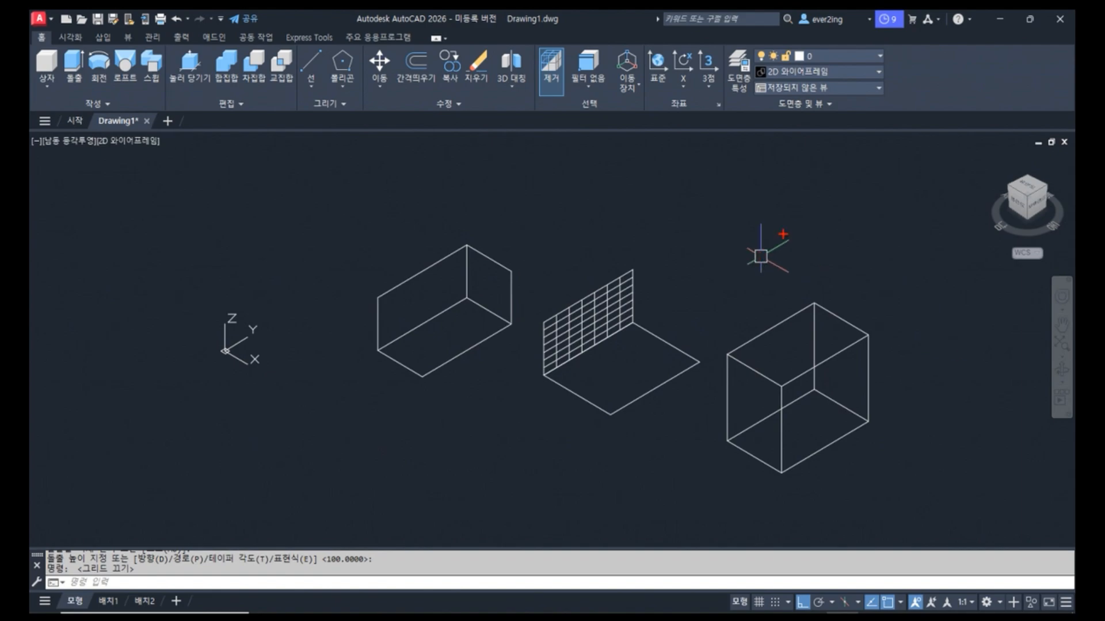
mouse_move(908, 86)
left_mouse_down()
mouse_move(789, 137)
mouse_move(750, 26)
mouse_move(870, 112)
mouse_move(841, 164)
left_mouse_up()
key("Escape")
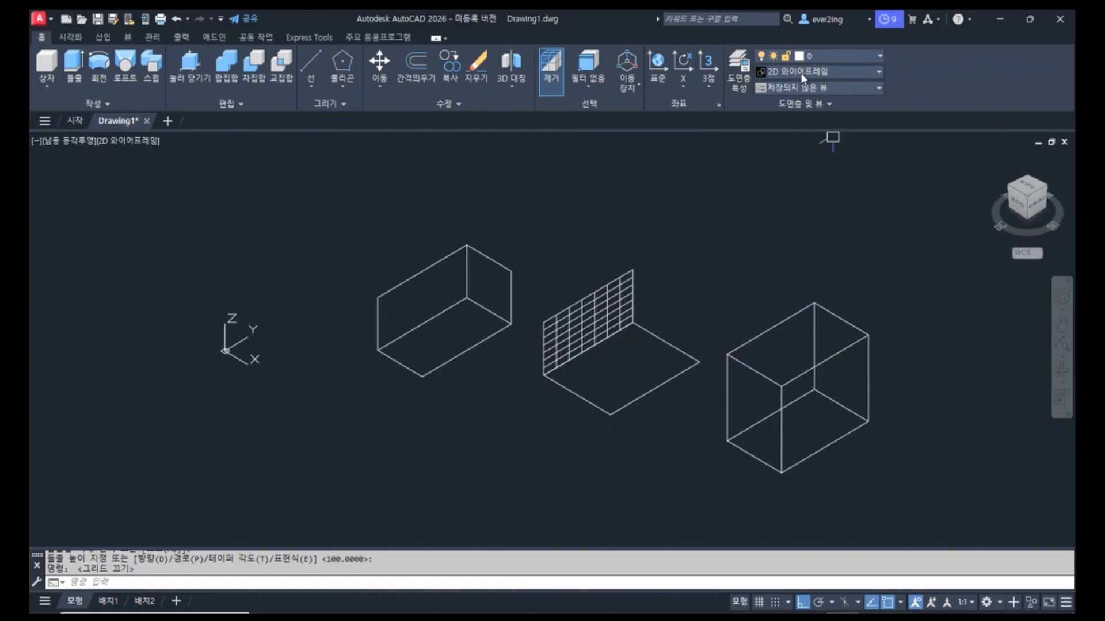
mouse_move(751, 64)
left_mouse_down()
mouse_move(785, 78)
mouse_move(912, 82)
left_mouse_up()
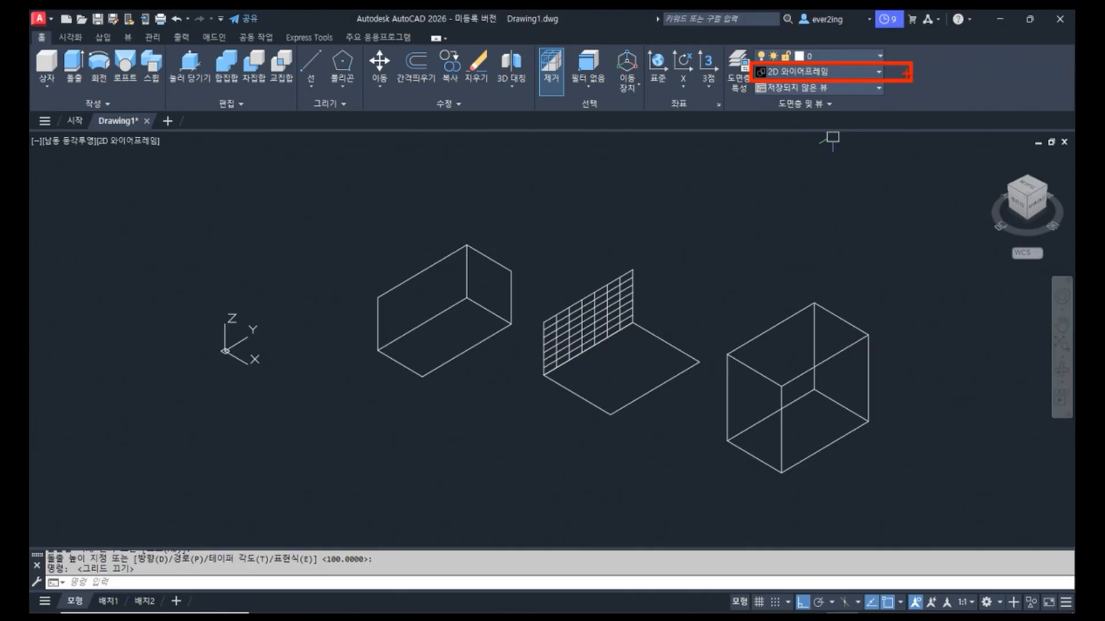
key("Escape")
- Set the visual style to X-Ray (X 레이) and dismiss the 3D display performance notice
left_click(871, 70)
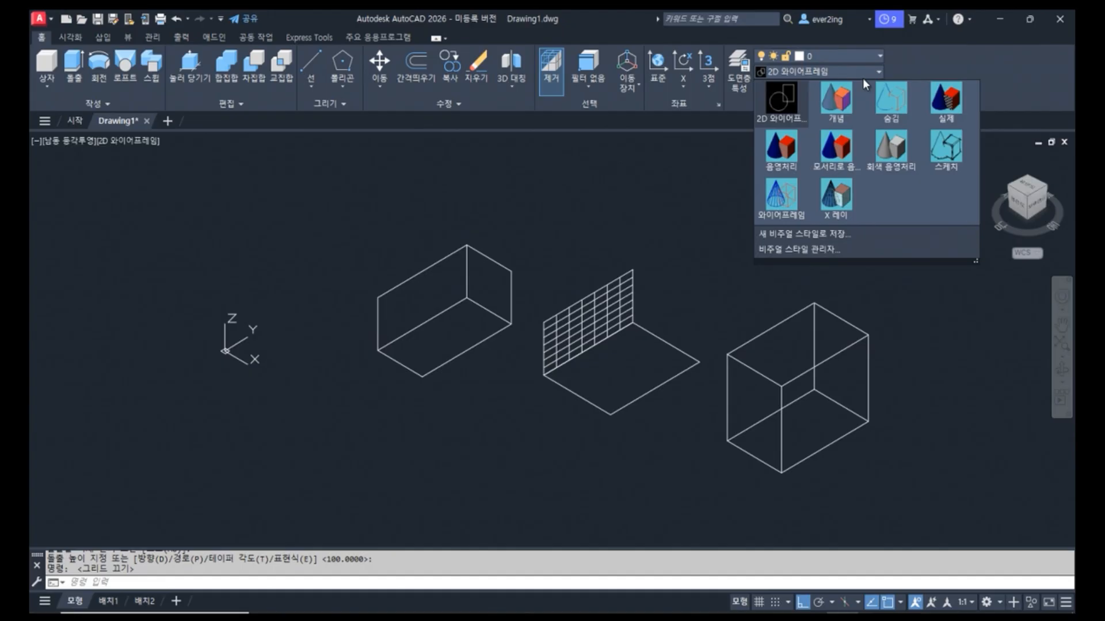
left_click(844, 199)
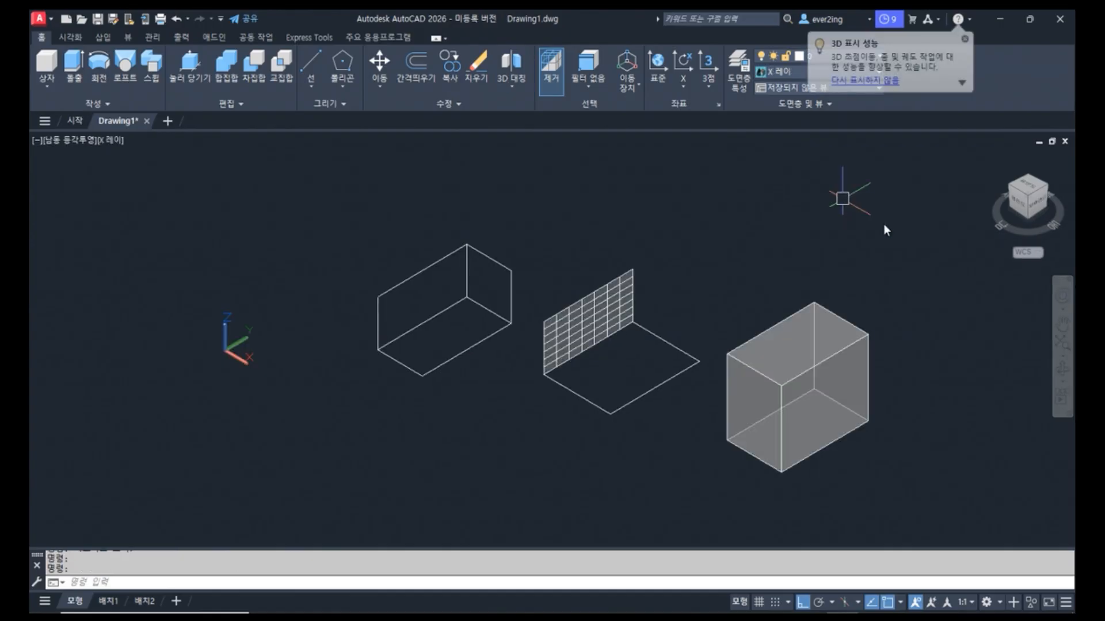
left_click(964, 38)
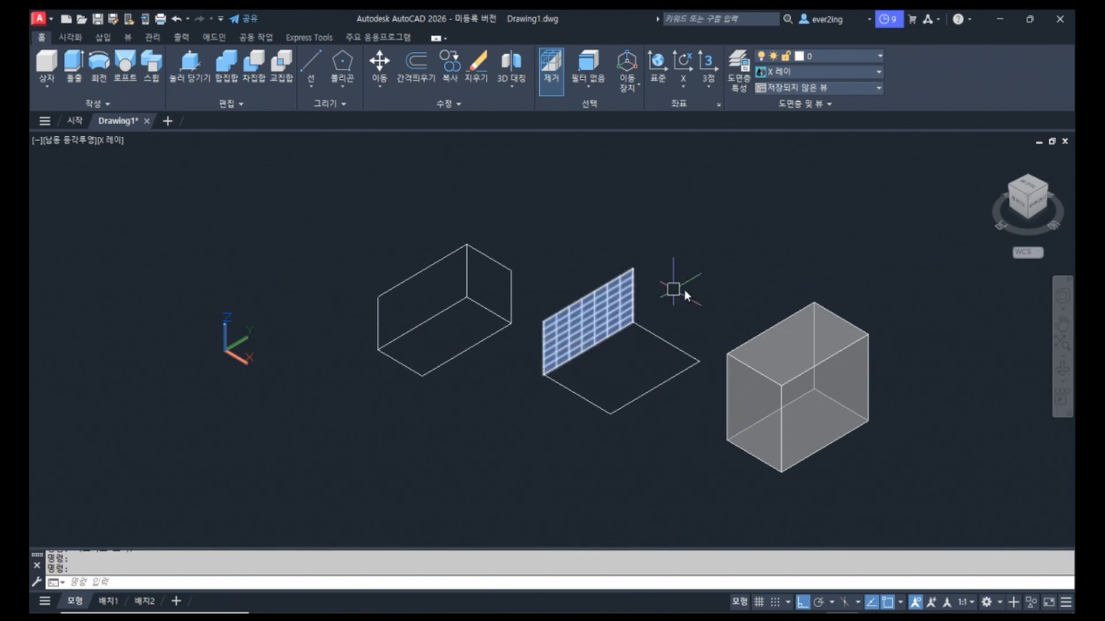
- Show the model in the Realistic (실제) visual style and return it to X-Ray (X 레이)
left_click(868, 72)
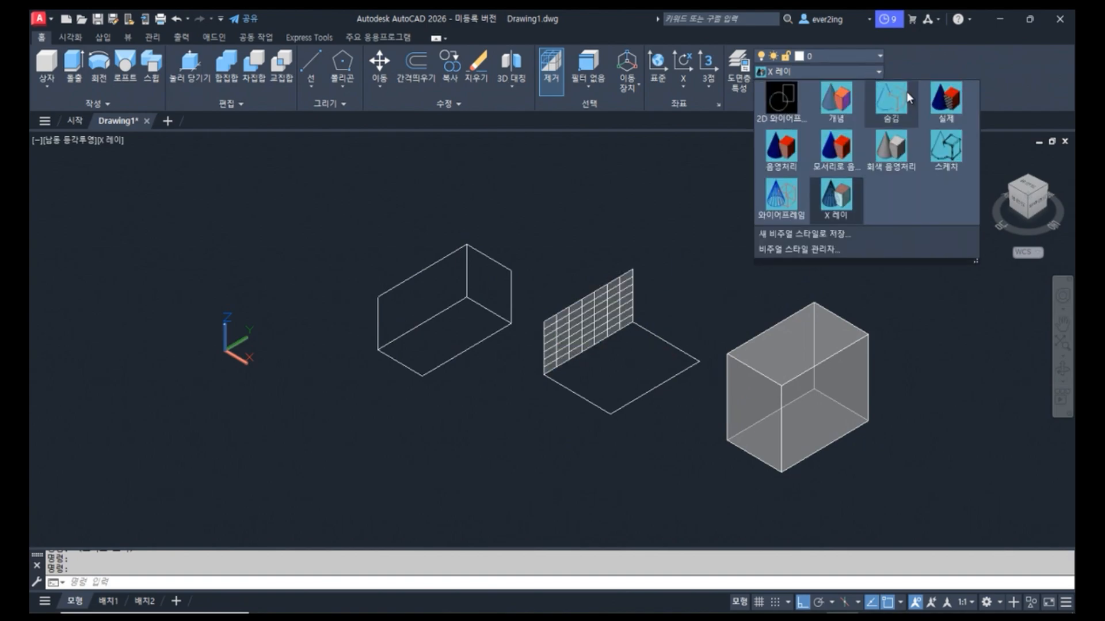
left_click(945, 99)
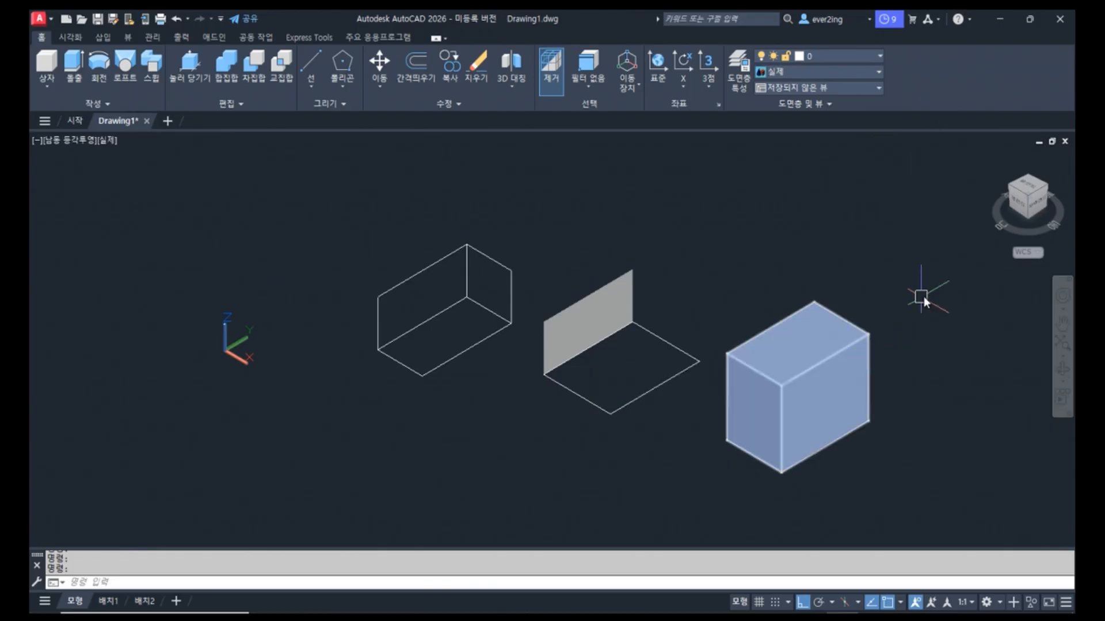
left_click(869, 73)
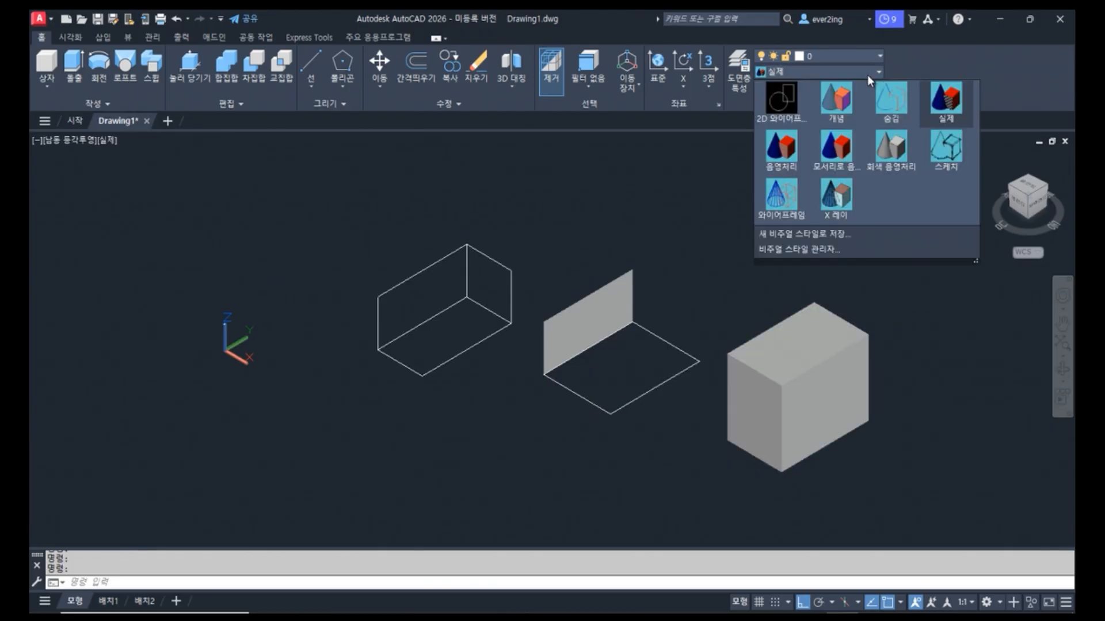
left_click(841, 196)
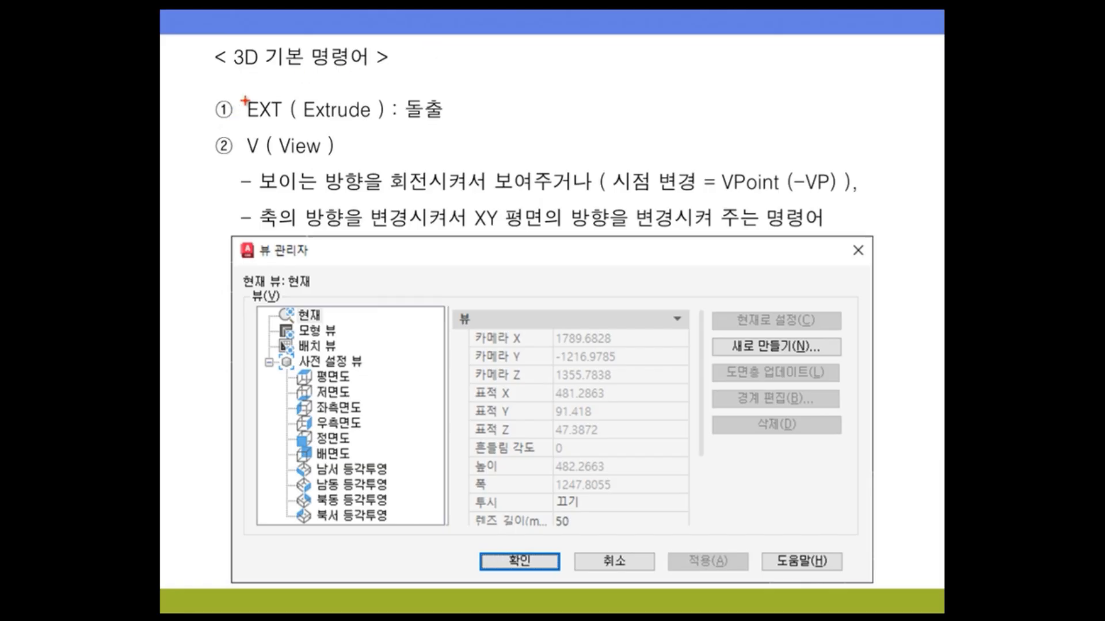
left_click_drag(243, 94, 387, 125)
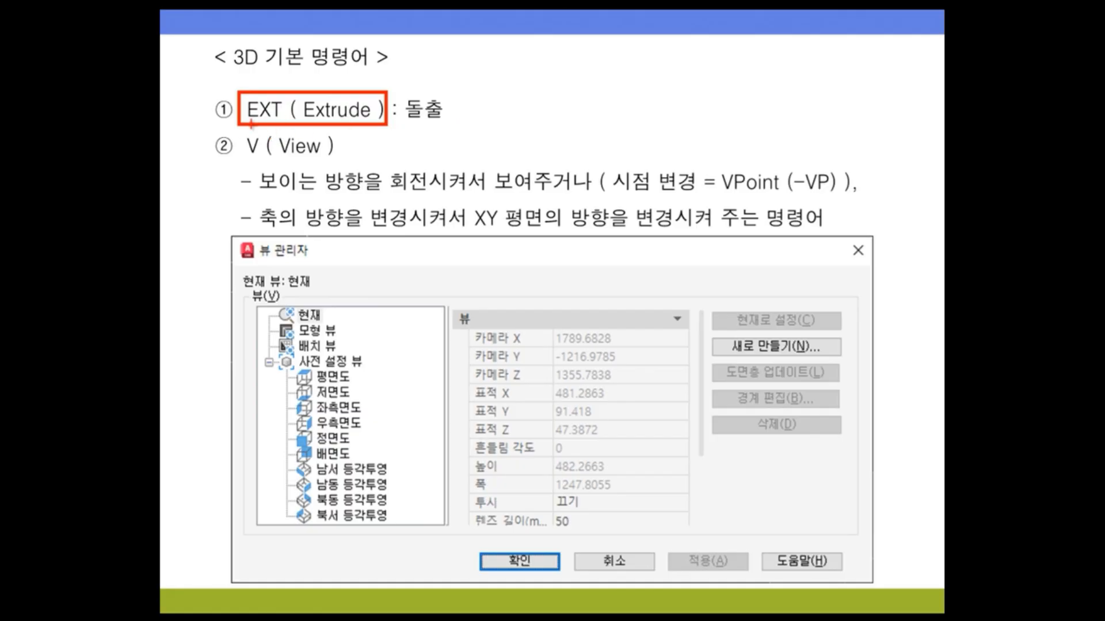
key("e")
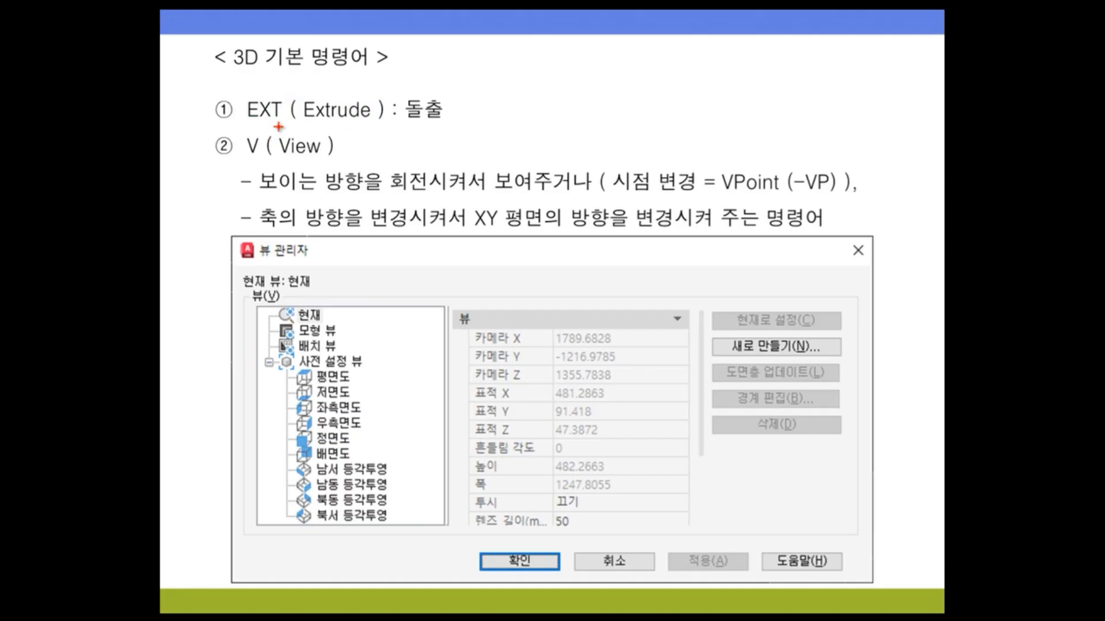
left_click_drag(300, 122, 366, 127)
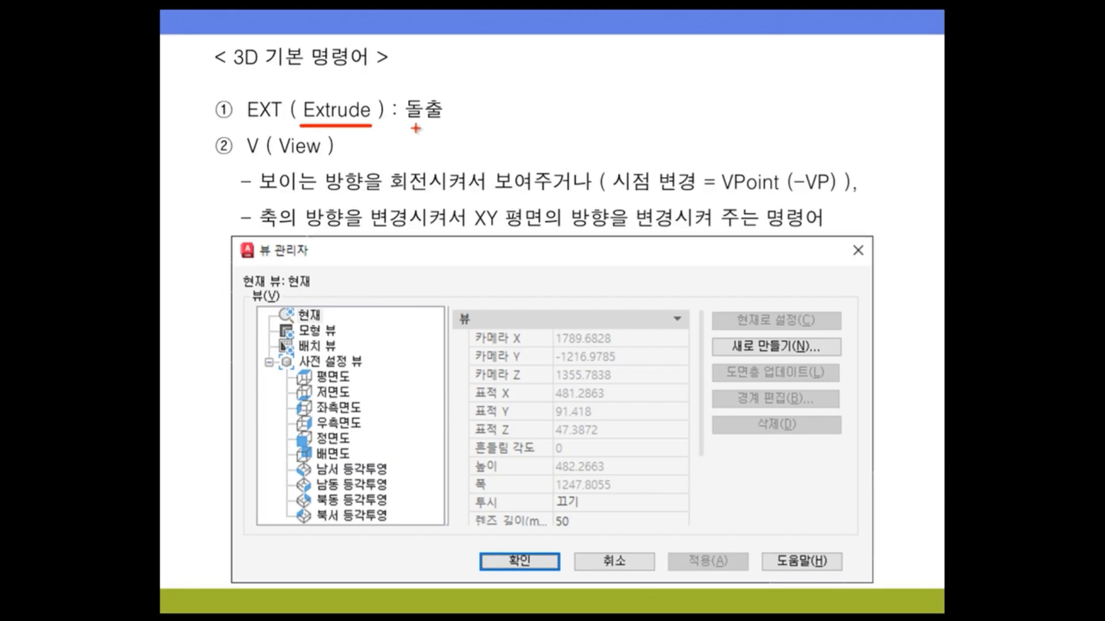
left_click_drag(403, 125, 456, 126)
left_click_drag(227, 161, 343, 160)
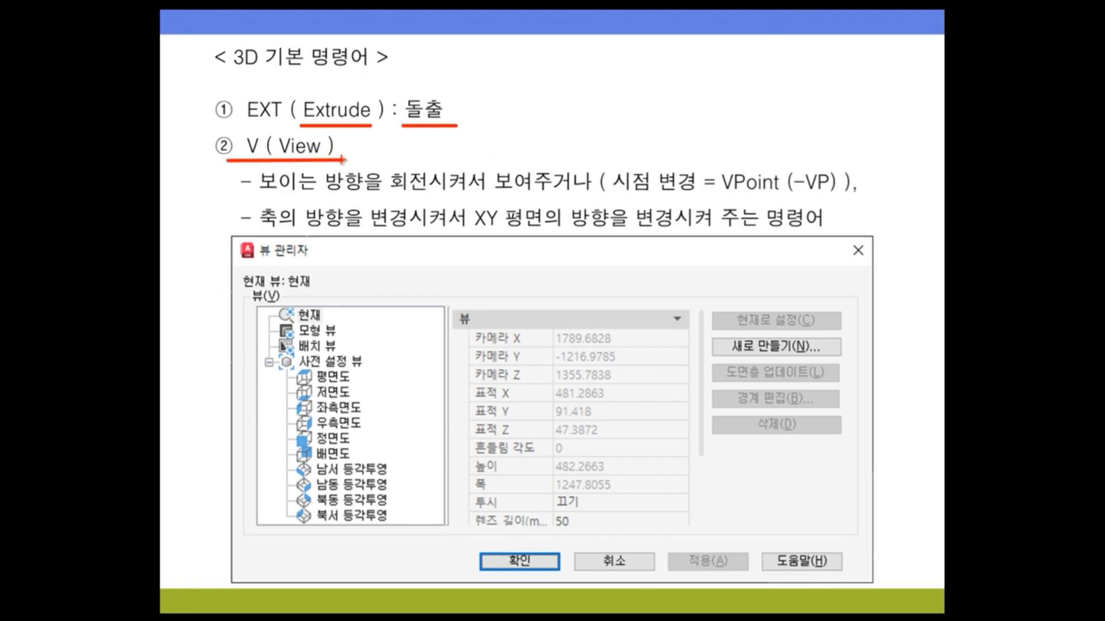
mouse_move(233, 234)
left_mouse_down()
mouse_move(376, 421)
mouse_move(866, 592)
mouse_move(874, 582)
left_mouse_up()
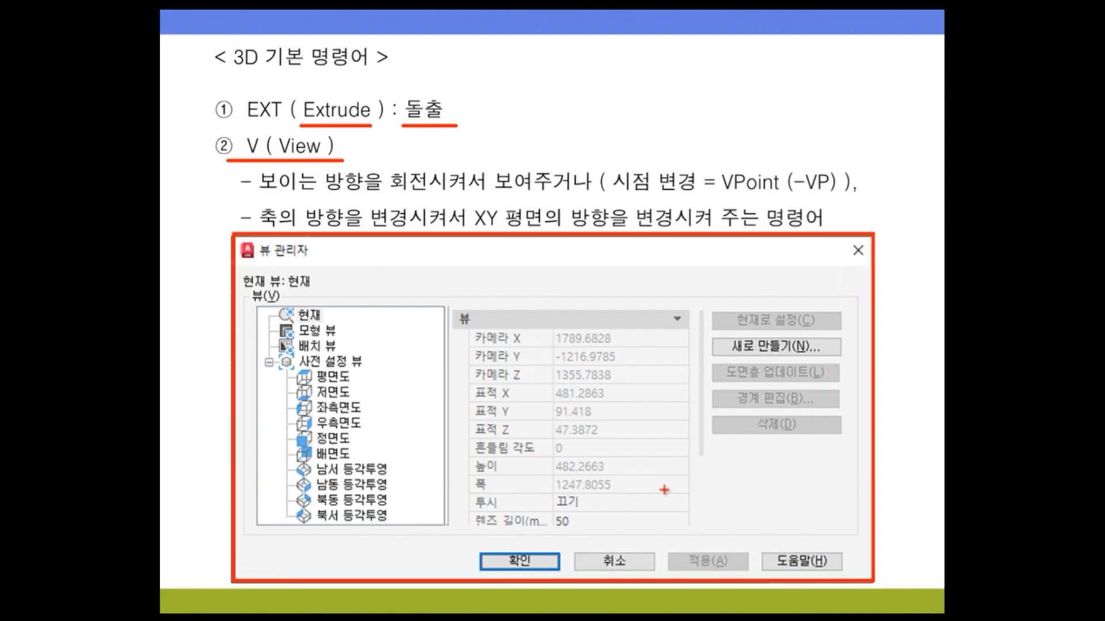
mouse_move(288, 471)
left_mouse_down()
mouse_move(328, 493)
mouse_move(397, 495)
left_mouse_up()
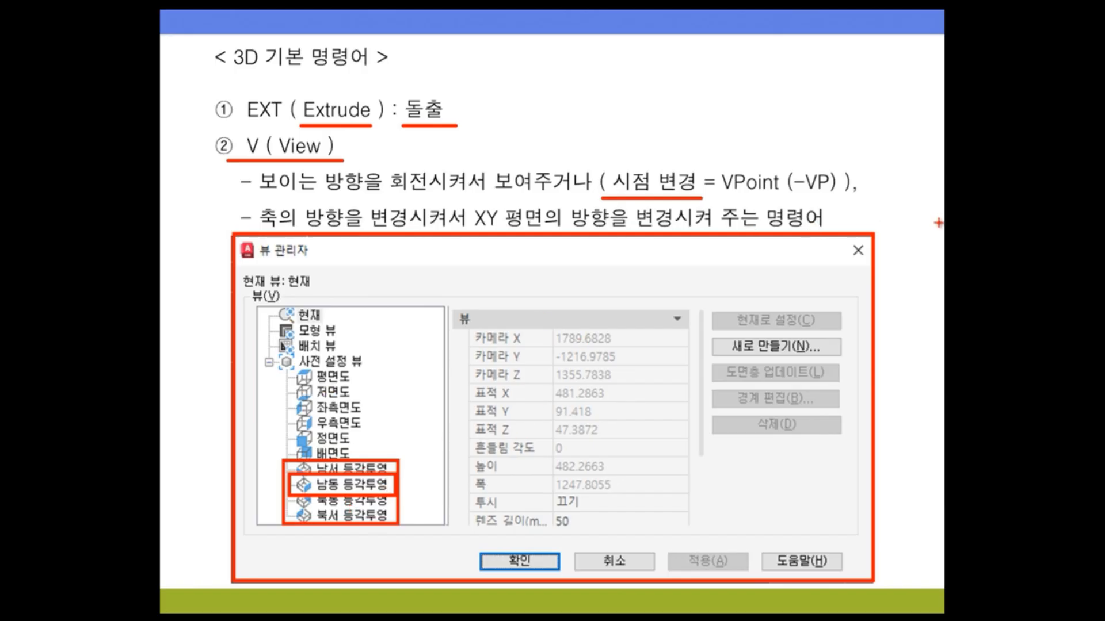
mouse_move(718, 160)
left_mouse_down()
mouse_move(759, 198)
mouse_move(843, 199)
left_mouse_up()
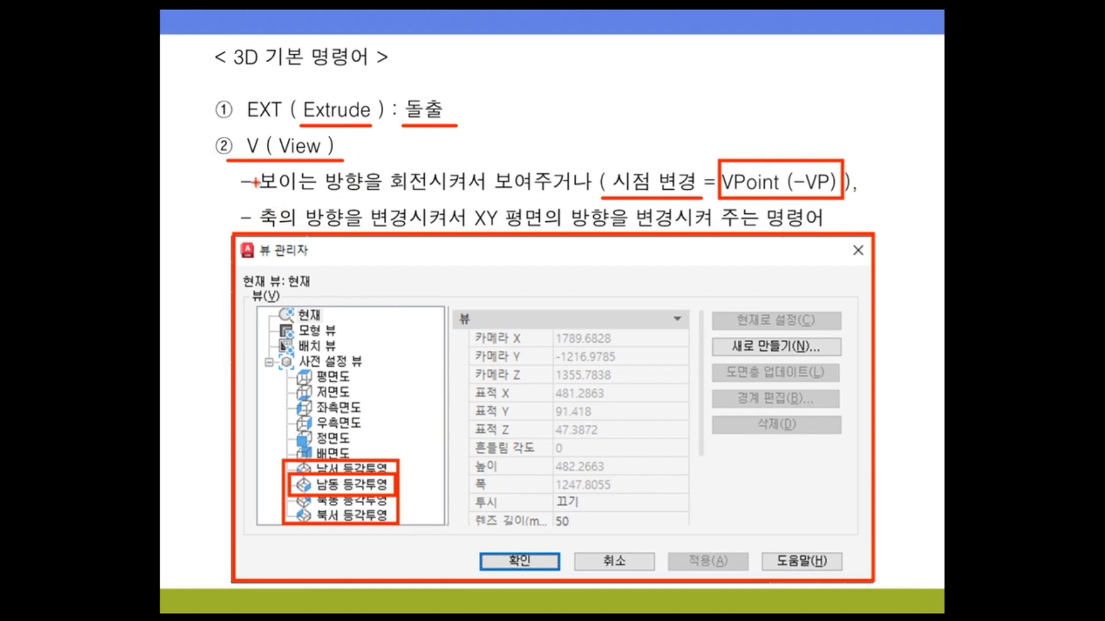
key("b")
mouse_move(230, 167)
left_mouse_down("ctrl")
mouse_move(246, 183)
mouse_move(810, 187)
mouse_move(875, 199)
left_mouse_up("ctrl")
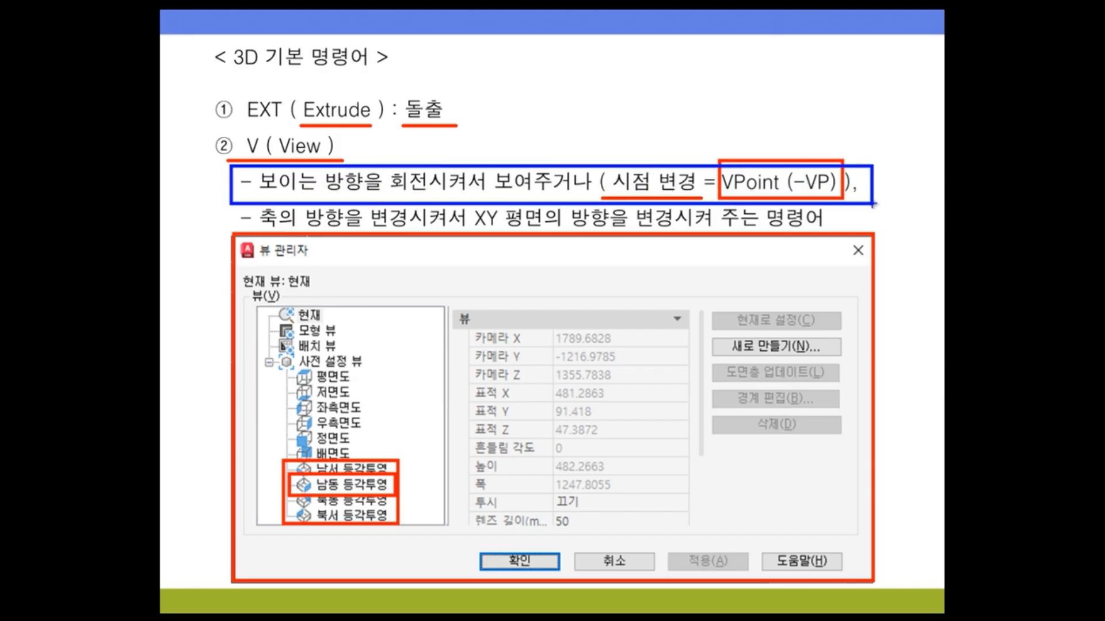
left_click_drag(279, 457, 409, 530, "ctrl")
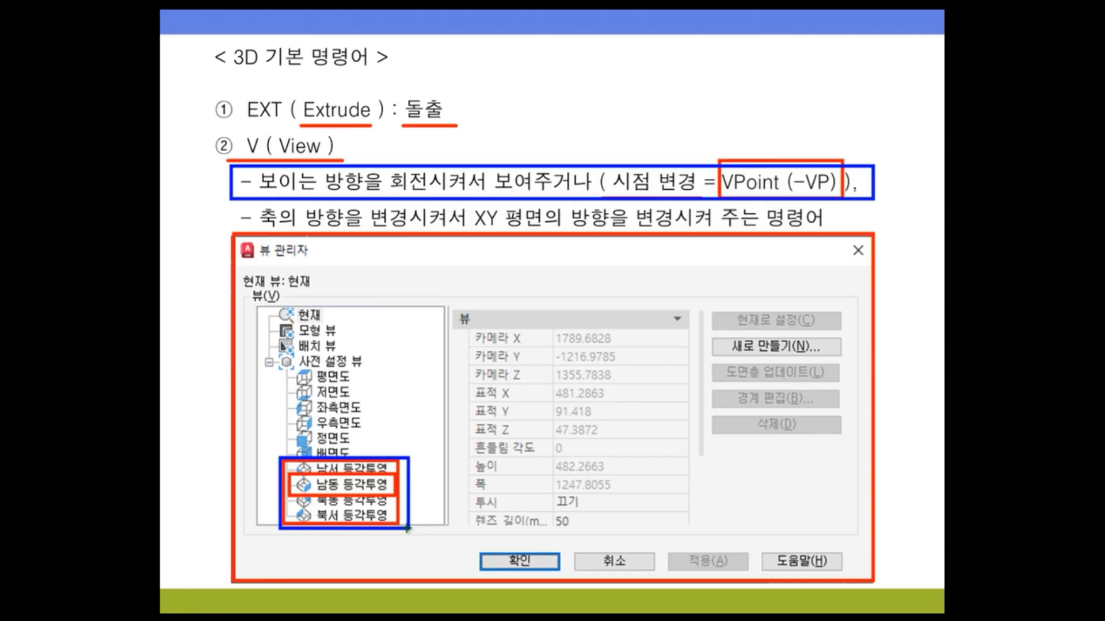
mouse_move(234, 206)
left_mouse_down("ctrl")
mouse_move(548, 233)
mouse_move(860, 230)
mouse_move(844, 229)
left_mouse_up("ctrl")
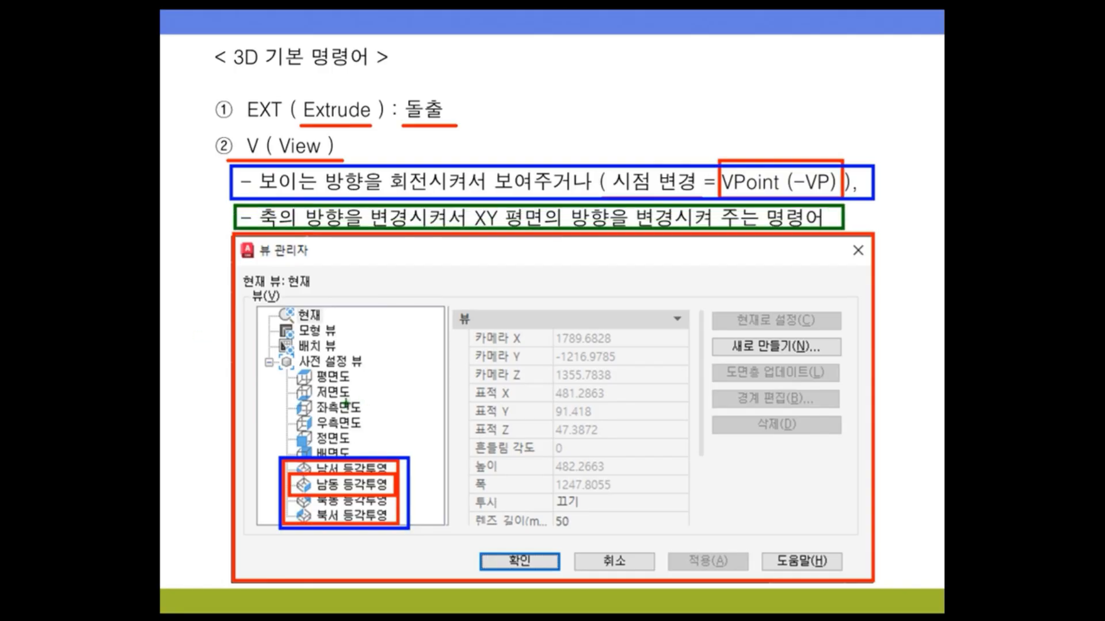
left_click_drag(289, 362, 378, 457, "ctrl")
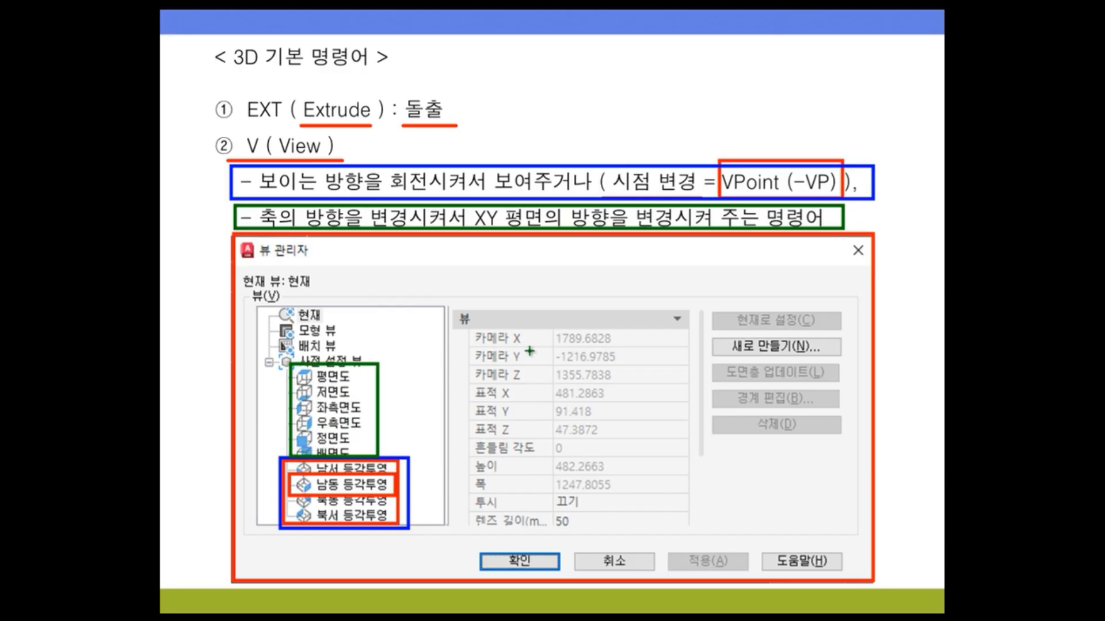
key("e")
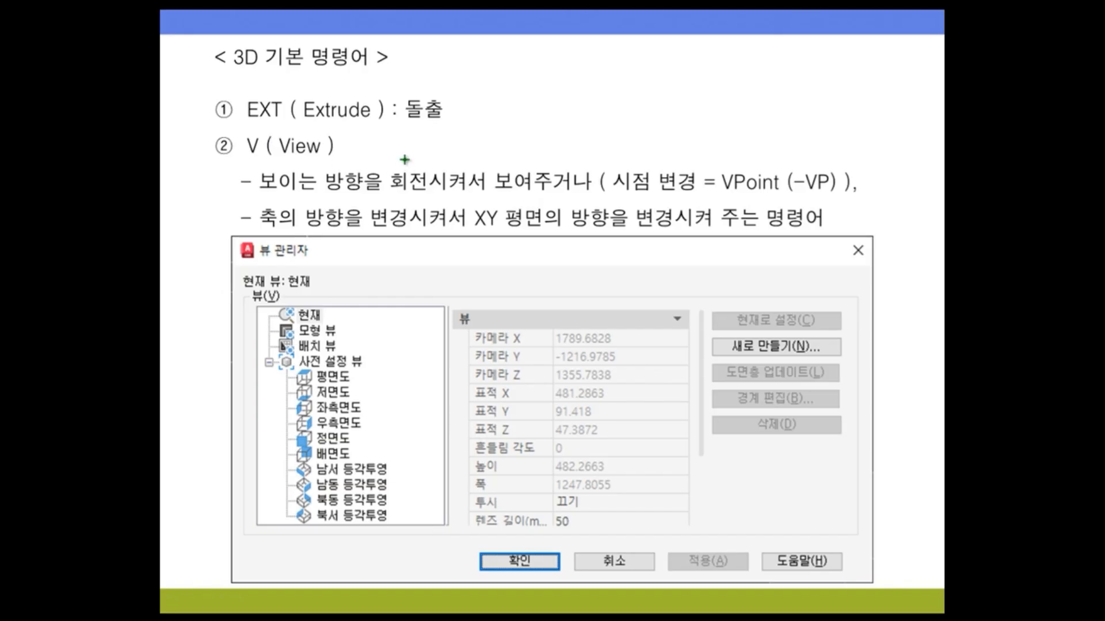
left_click_drag(613, 193, 700, 195)
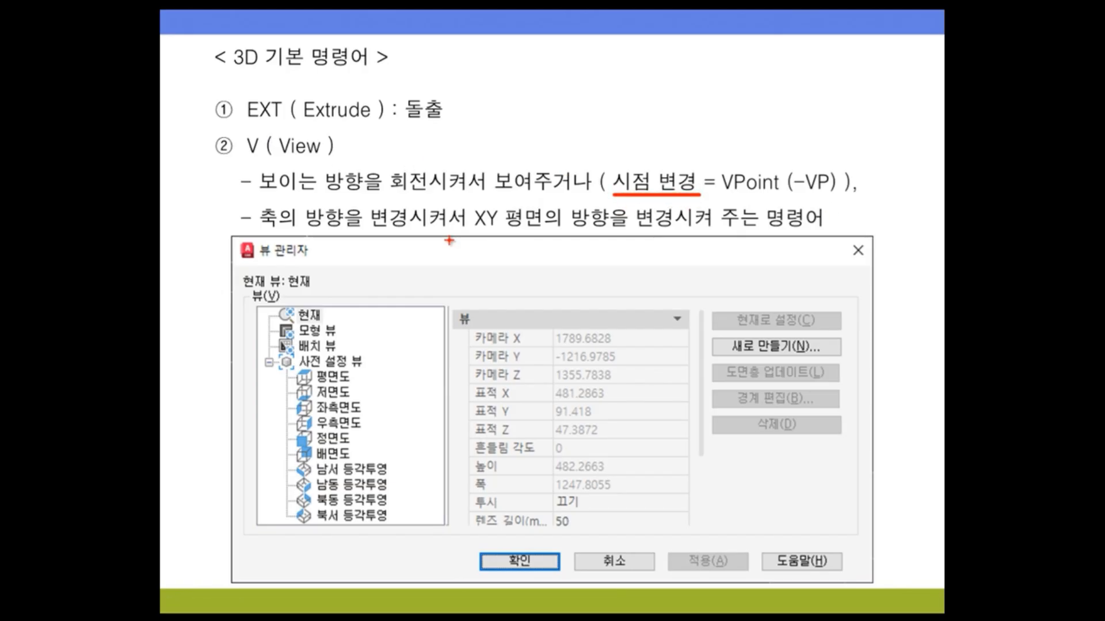
left_click_drag(262, 232, 407, 229)
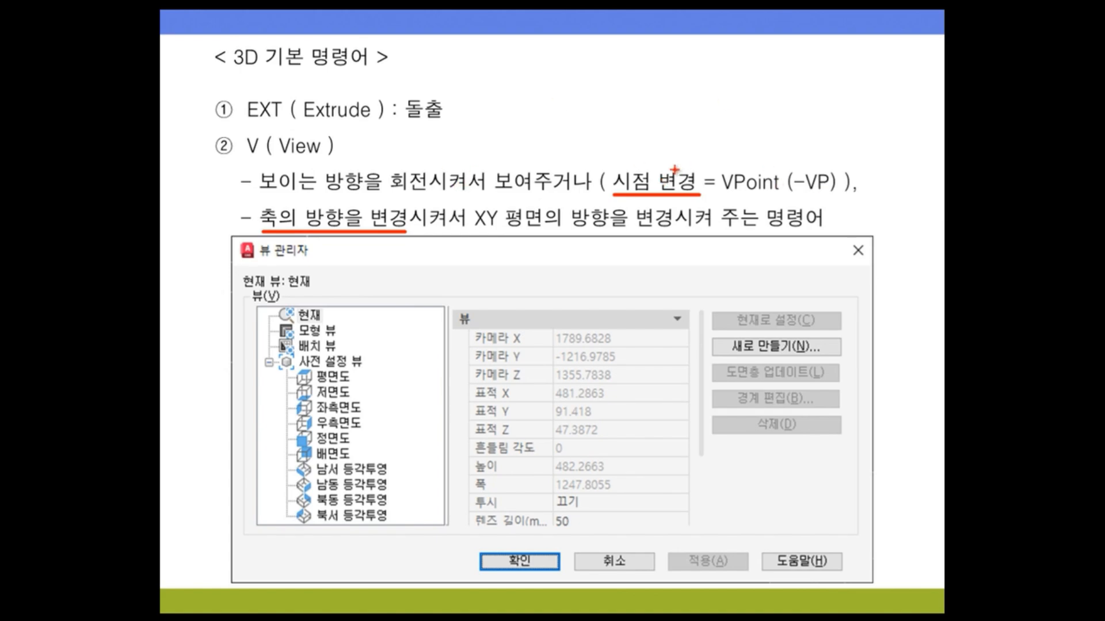
left_click_drag(649, 163, 689, 133)
key("e")
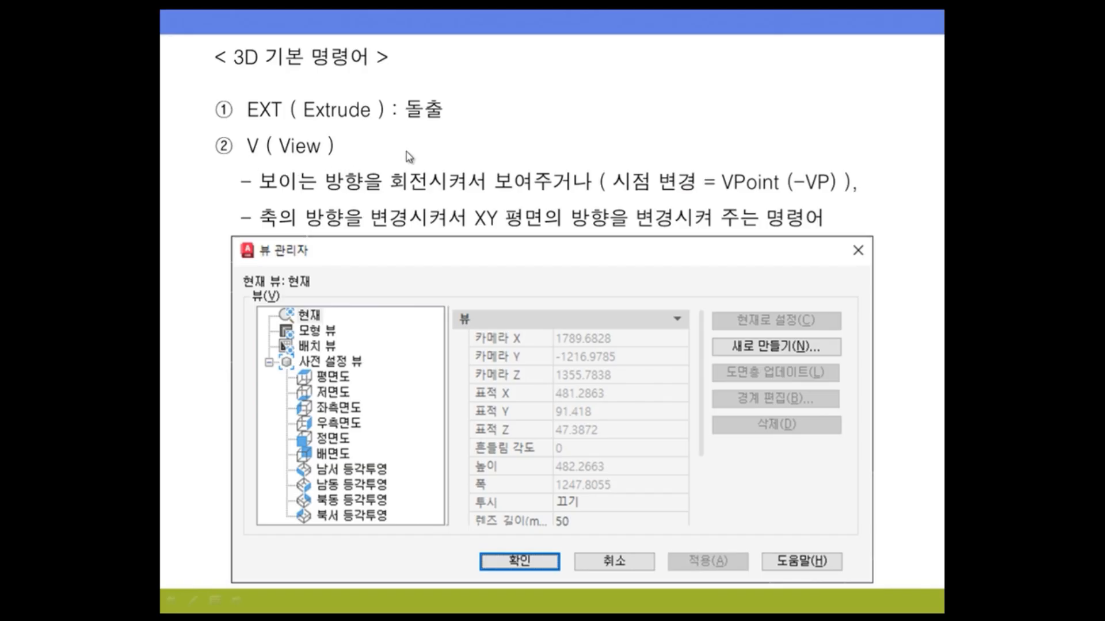
left_click(729, 126)
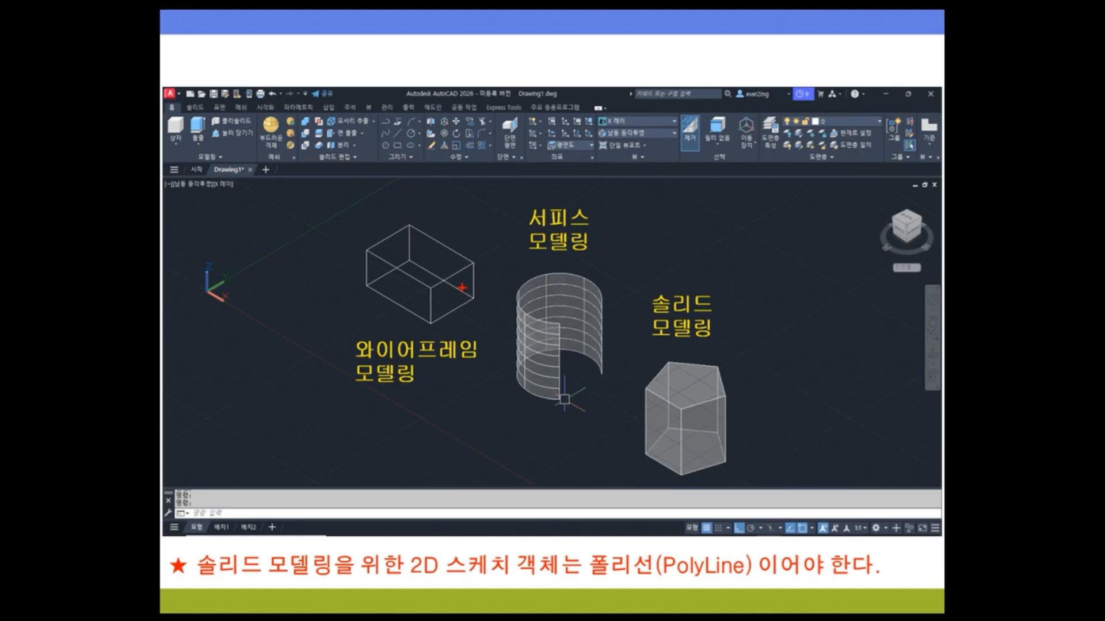
mouse_move(348, 330)
left_mouse_down()
mouse_move(447, 395)
mouse_move(486, 400)
left_mouse_up()
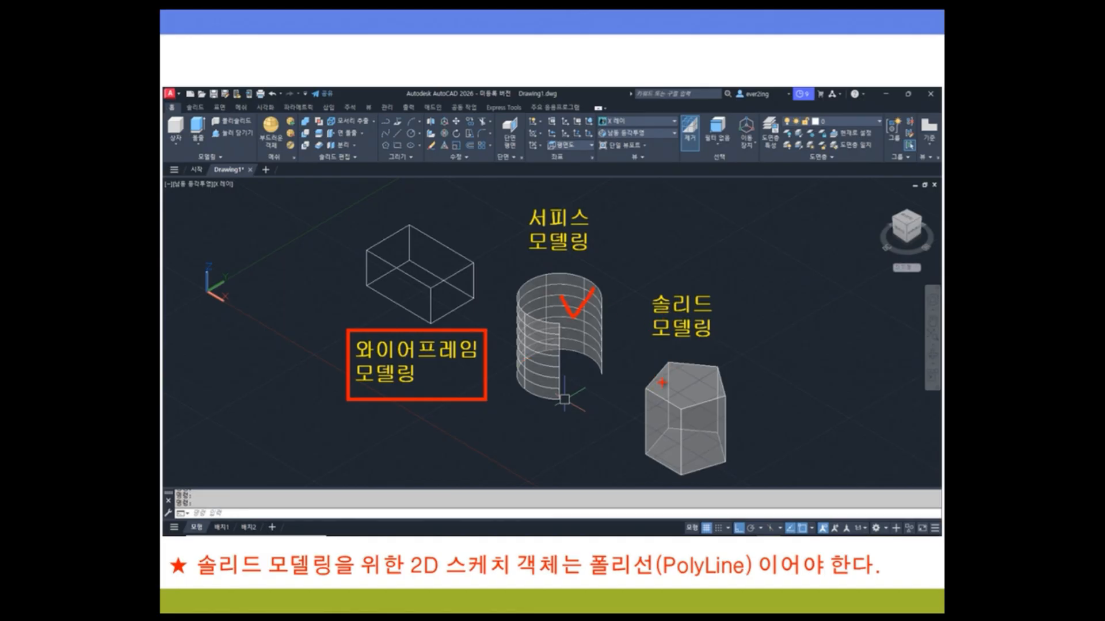
mouse_move(516, 194)
left_mouse_down()
mouse_move(569, 256)
mouse_move(608, 266)
left_mouse_up()
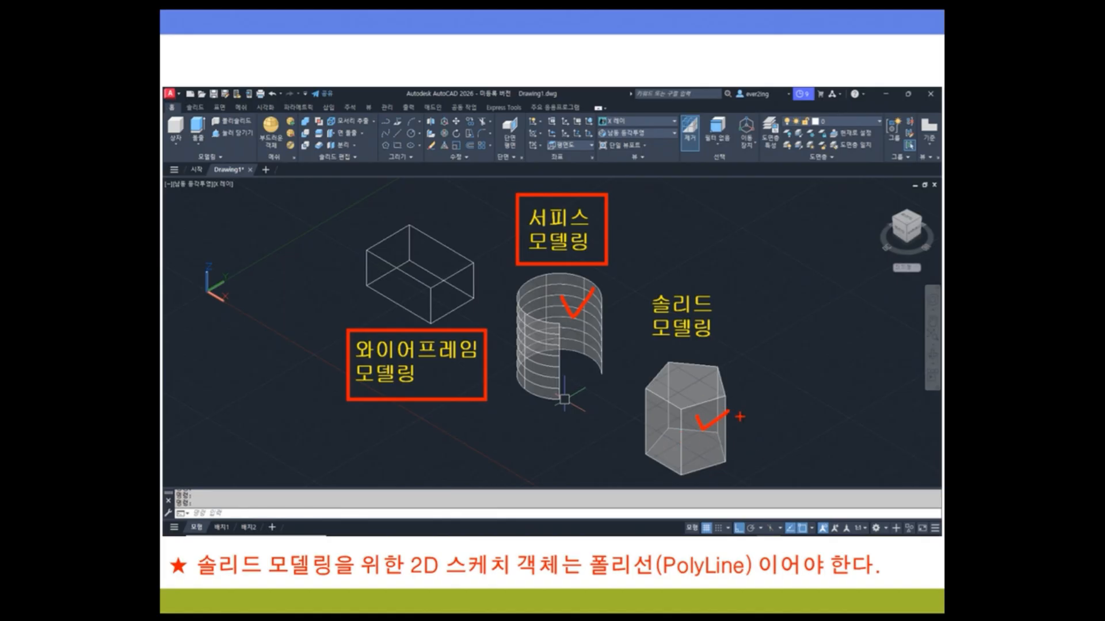
left_click_drag(646, 286, 740, 347)
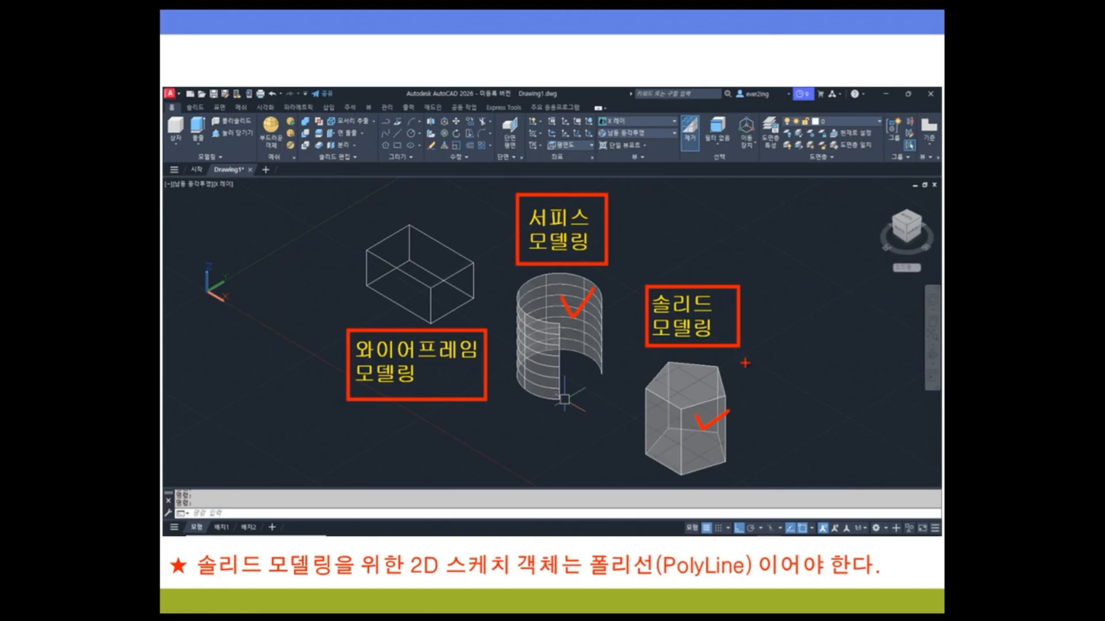
mouse_move(726, 331)
left_mouse_down()
mouse_move(692, 265)
mouse_move(634, 310)
mouse_move(685, 354)
left_mouse_up()
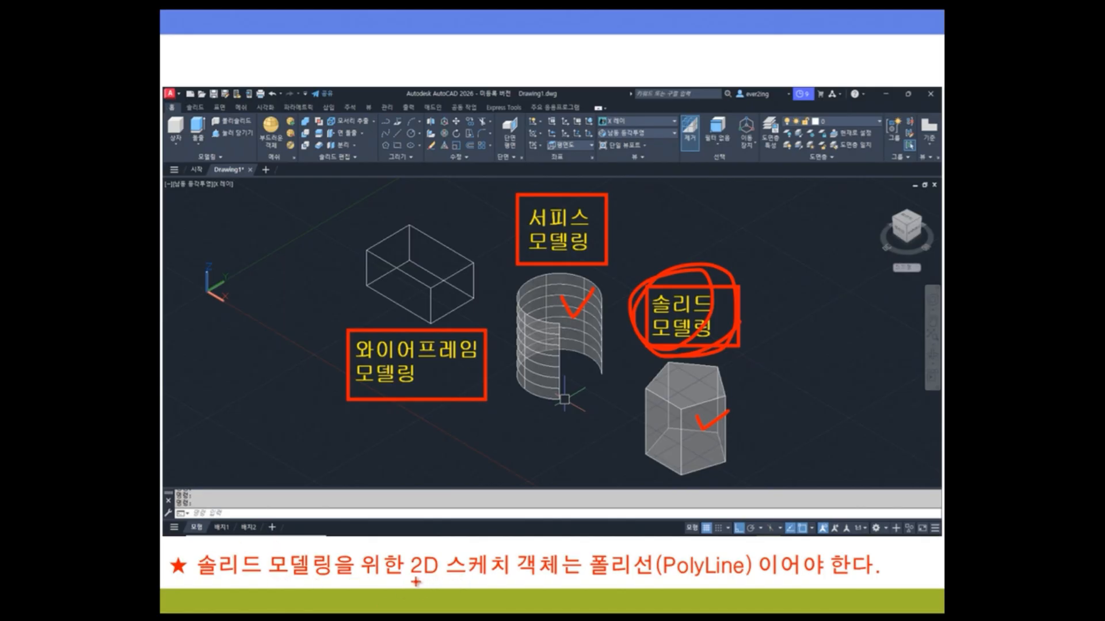
left_click_drag(407, 582, 554, 583)
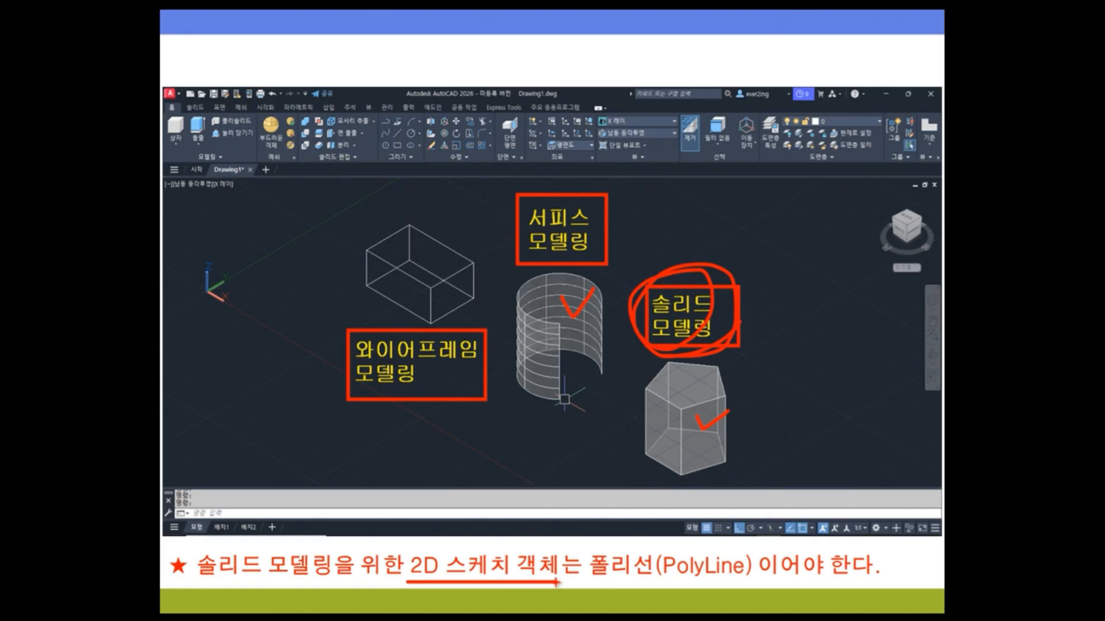
left_click_drag(590, 587, 756, 588)
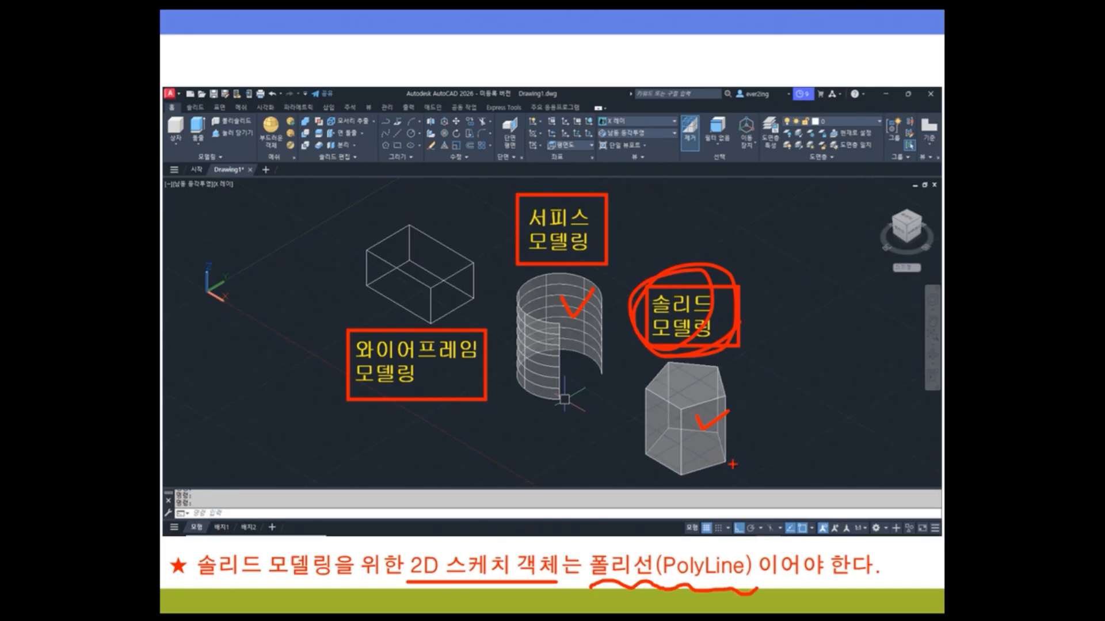
mouse_move(741, 460)
left_mouse_down()
mouse_move(708, 477)
mouse_move(658, 366)
mouse_move(711, 483)
left_mouse_up()
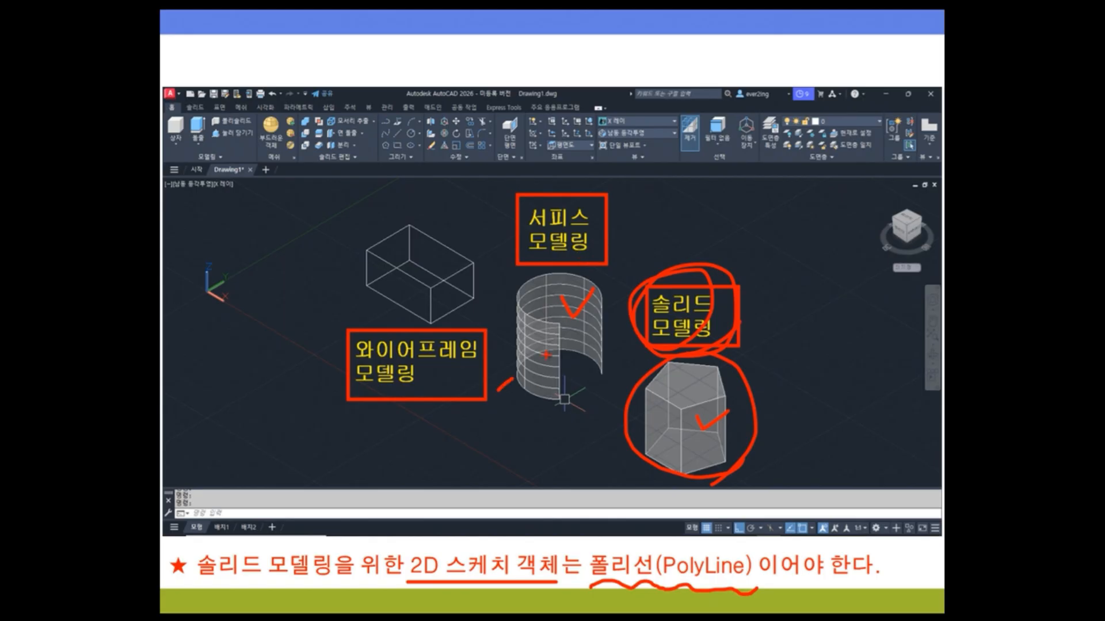
mouse_move(521, 363)
left_mouse_down()
mouse_move(521, 268)
mouse_move(528, 277)
left_mouse_up()
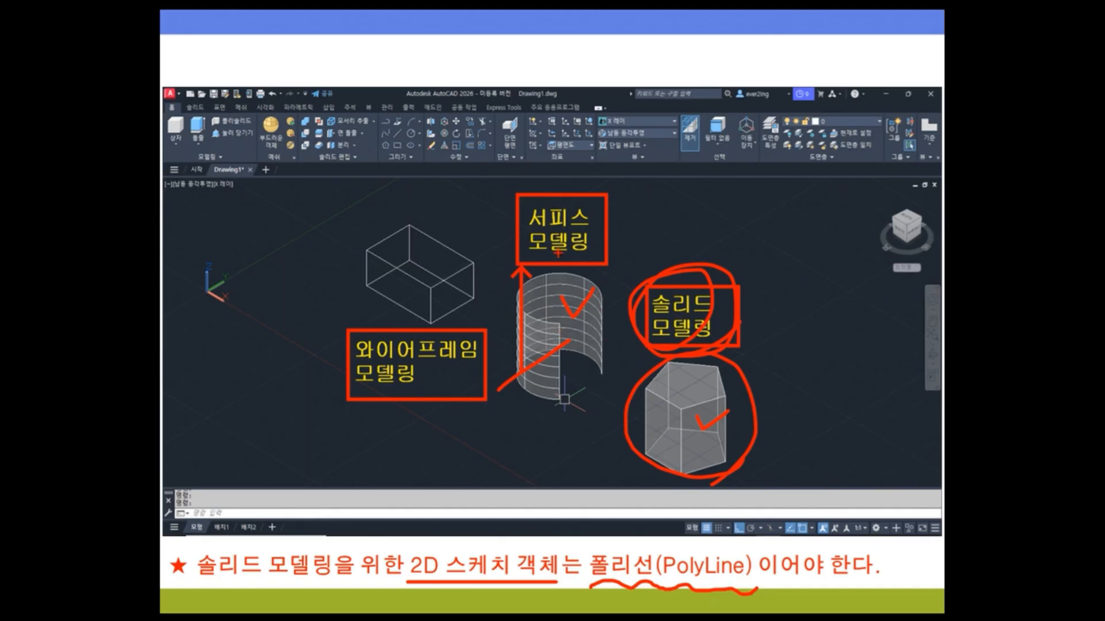
left_click_drag(508, 228, 649, 229)
left_click_drag(501, 256, 628, 256)
key("Escape")
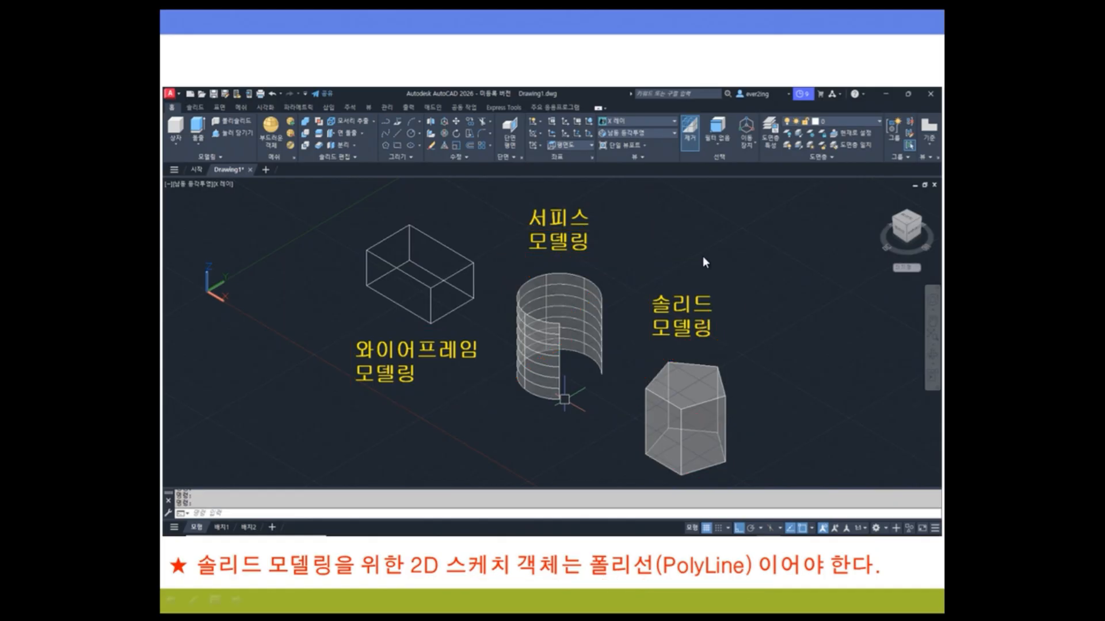
key("ctrl+2")
mouse_move(732, 325)
left_mouse_down()
mouse_move(697, 348)
mouse_move(661, 270)
mouse_move(720, 328)
mouse_move(741, 295)
mouse_move(703, 358)
left_mouse_up()
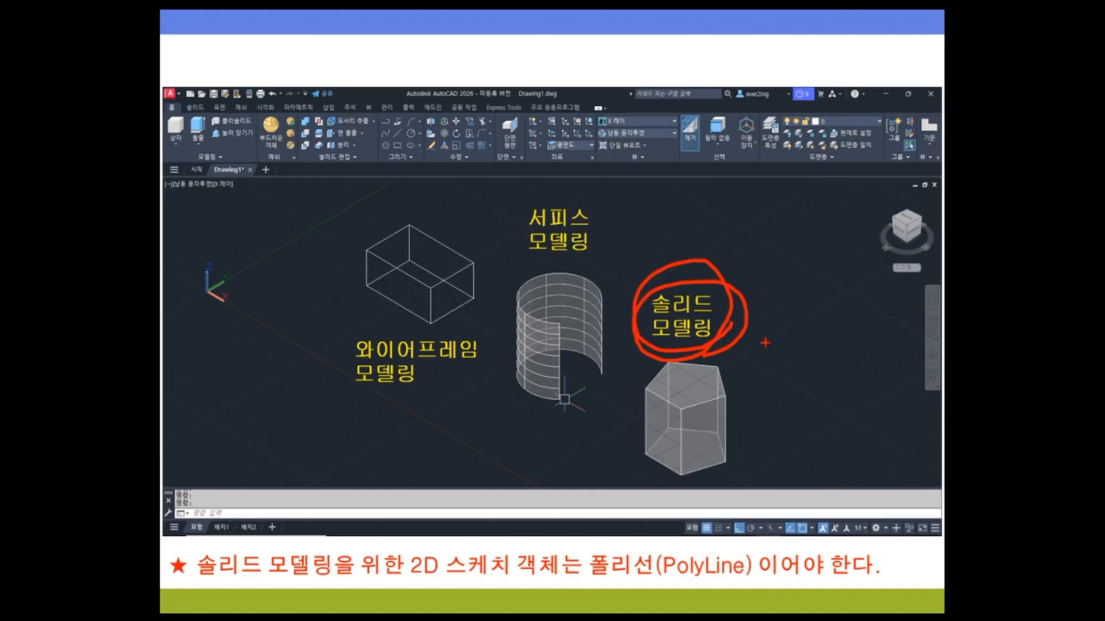
mouse_move(716, 336)
left_mouse_down()
mouse_move(651, 337)
mouse_move(707, 340)
left_mouse_up()
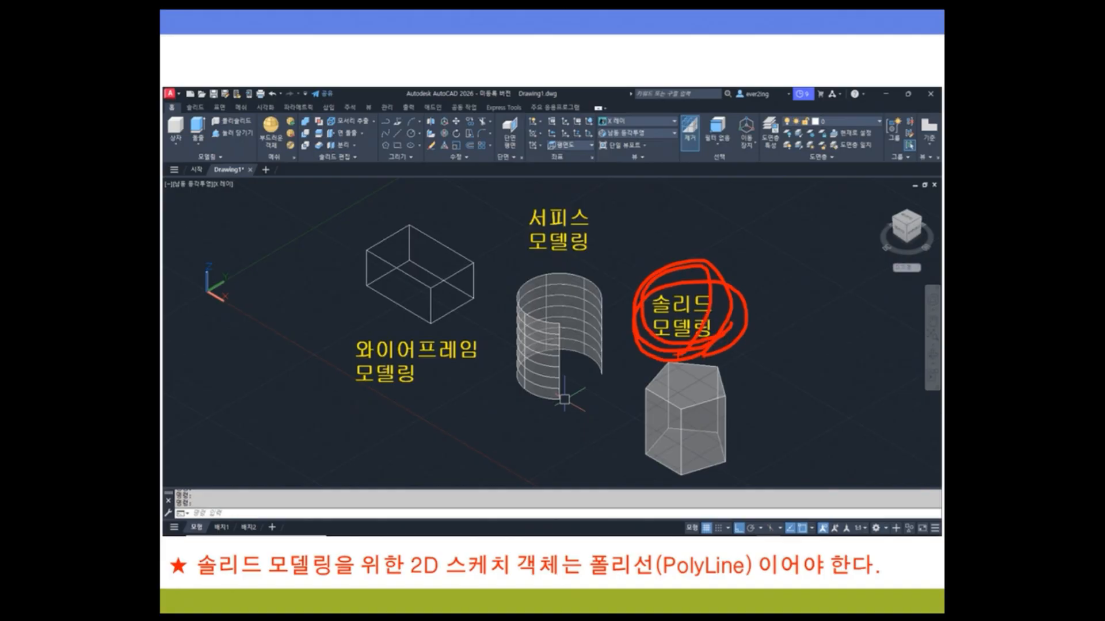
key("Escape")
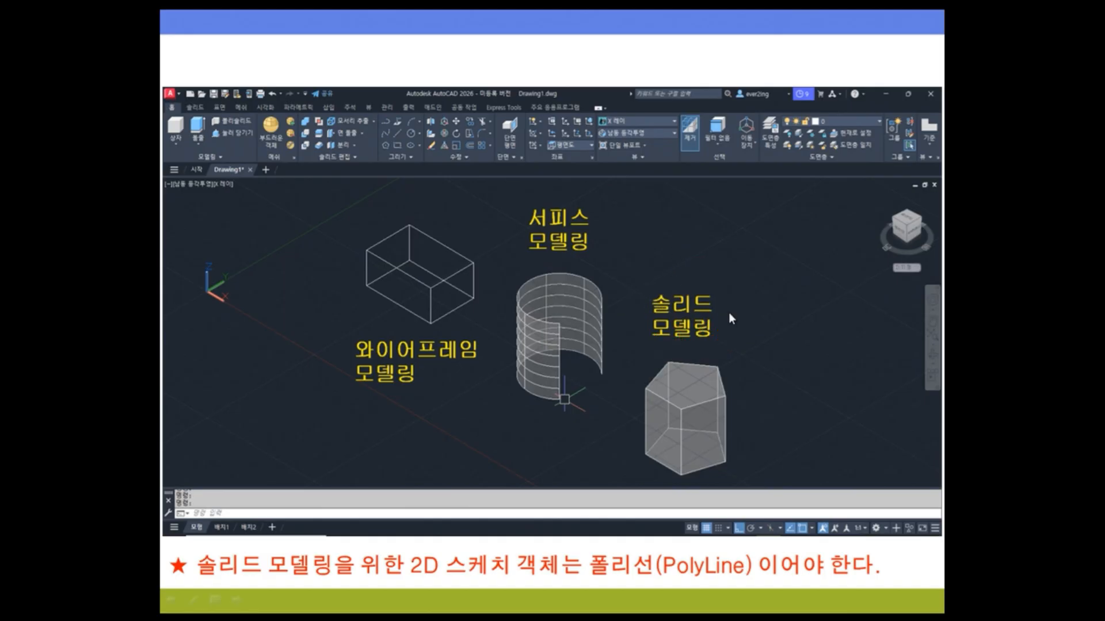
key("Right")
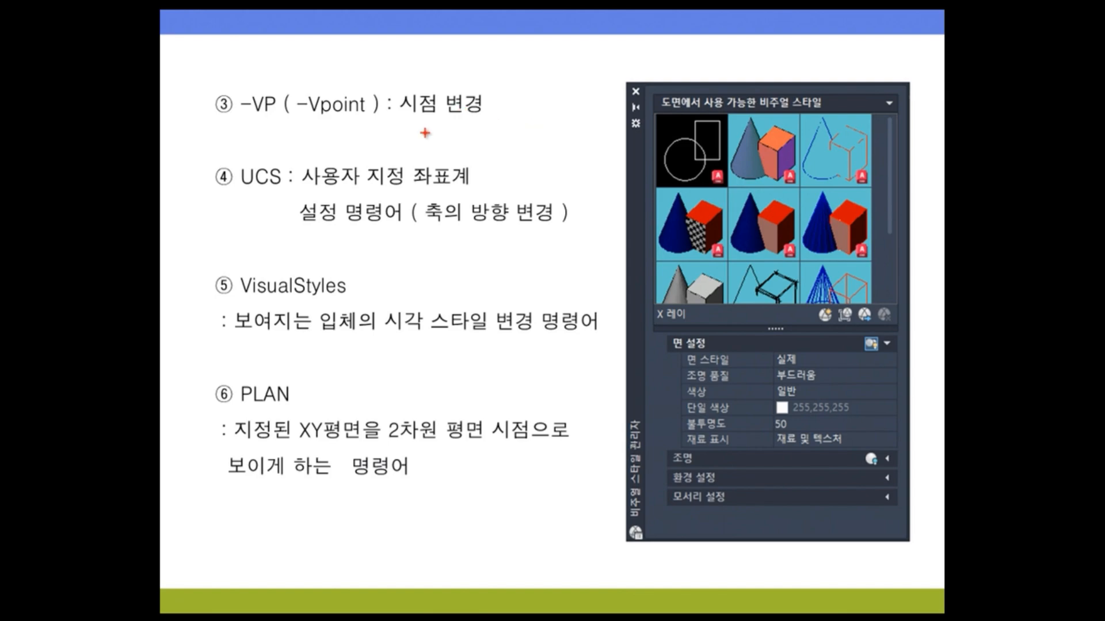
left_click_drag(240, 120, 493, 120)
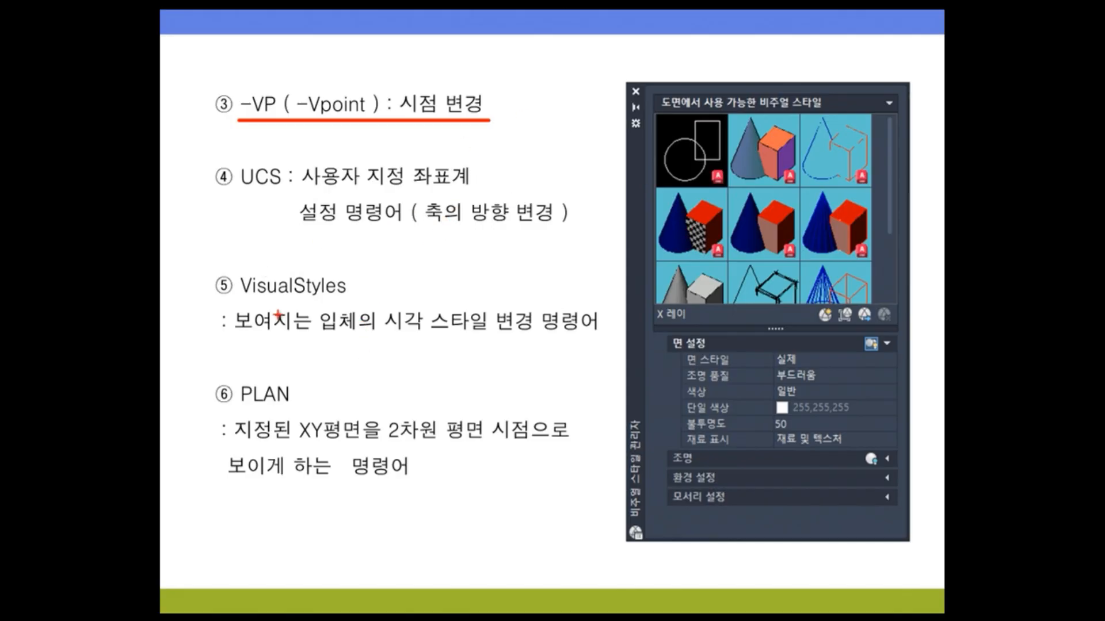
left_click_drag(236, 299, 378, 301)
left_click_drag(227, 341, 600, 342)
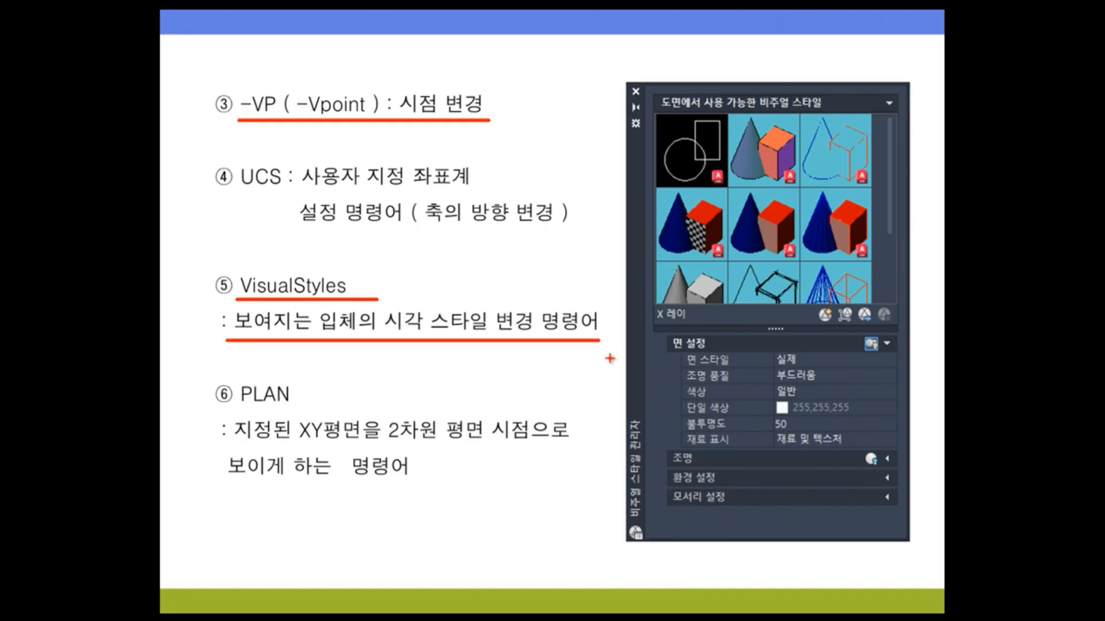
key("e")
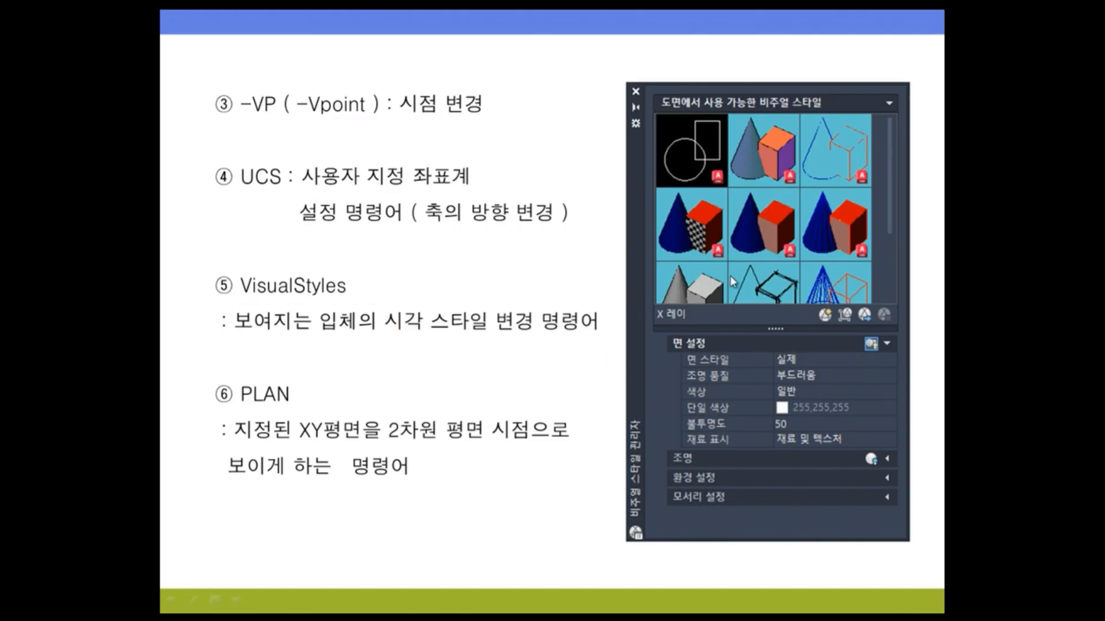
- Switch to AutoCAD and open the Visual Styles Manager with VISUALSTYLES
key("alt+Tab")
left_click(864, 71)
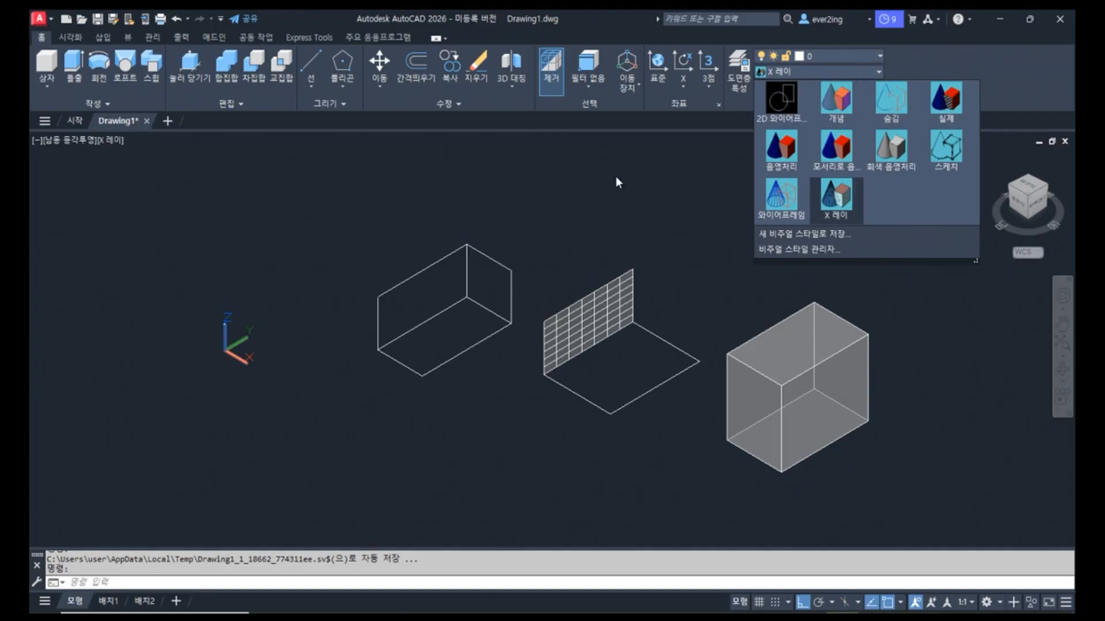
left_click(655, 236)
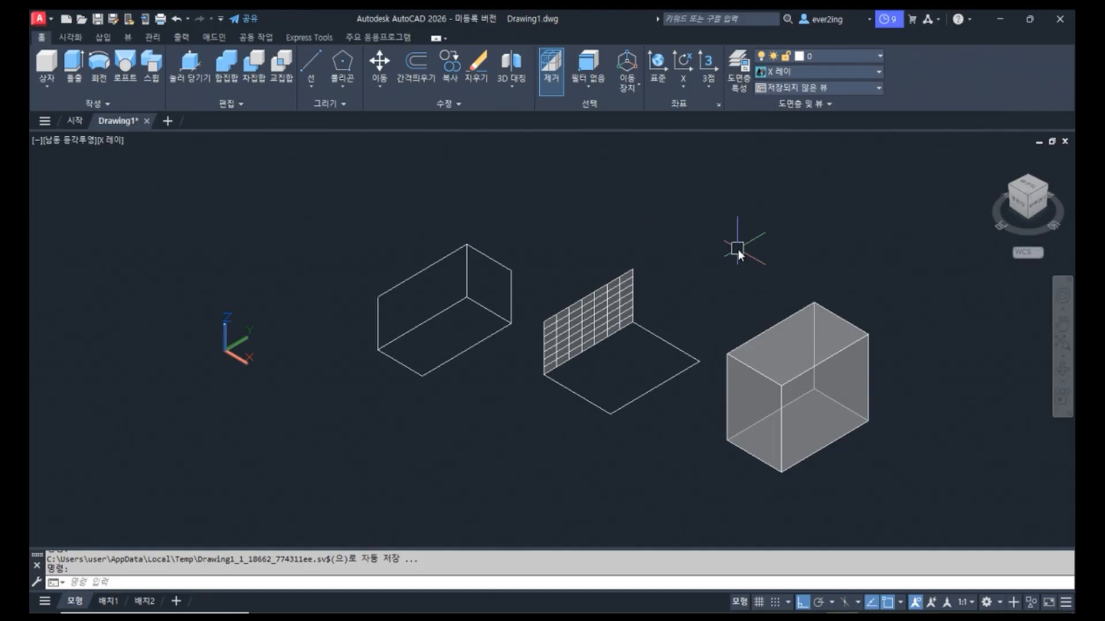
type("visu")
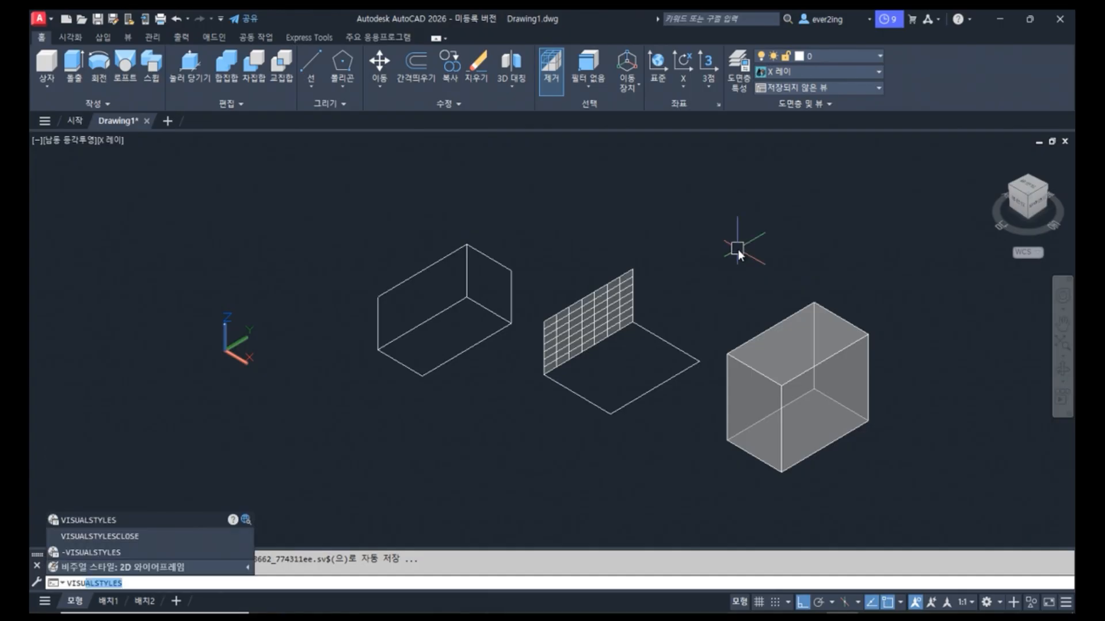
key("Return")
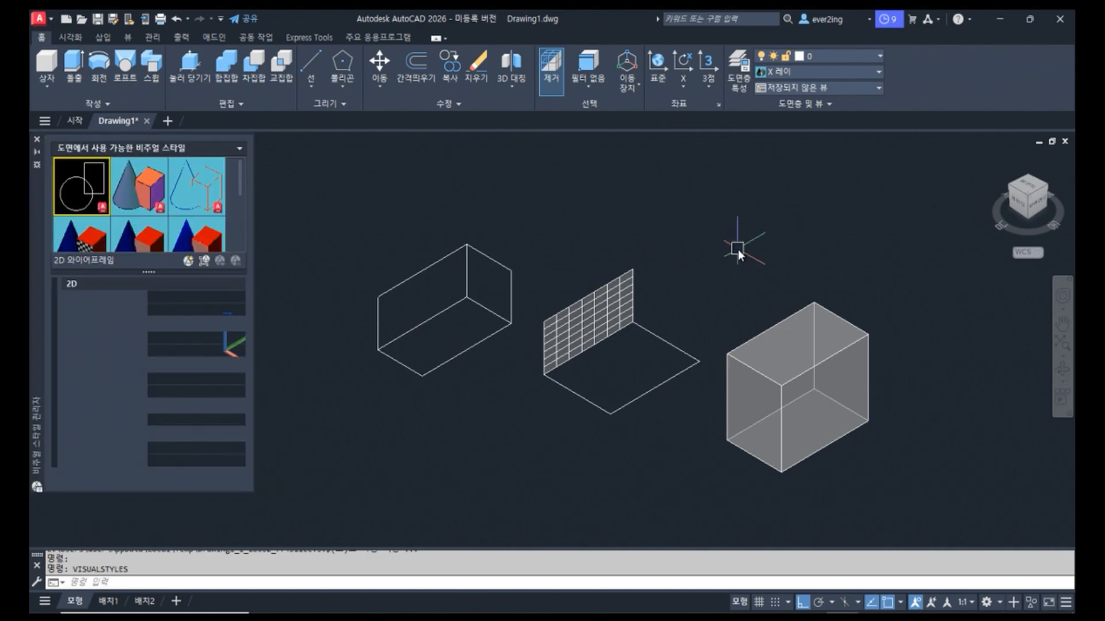
- Undock the Visual Styles Manager and enlarge it and its preview area so all the style samples fit alongside the settings
left_click_drag(38, 223, 197, 238)
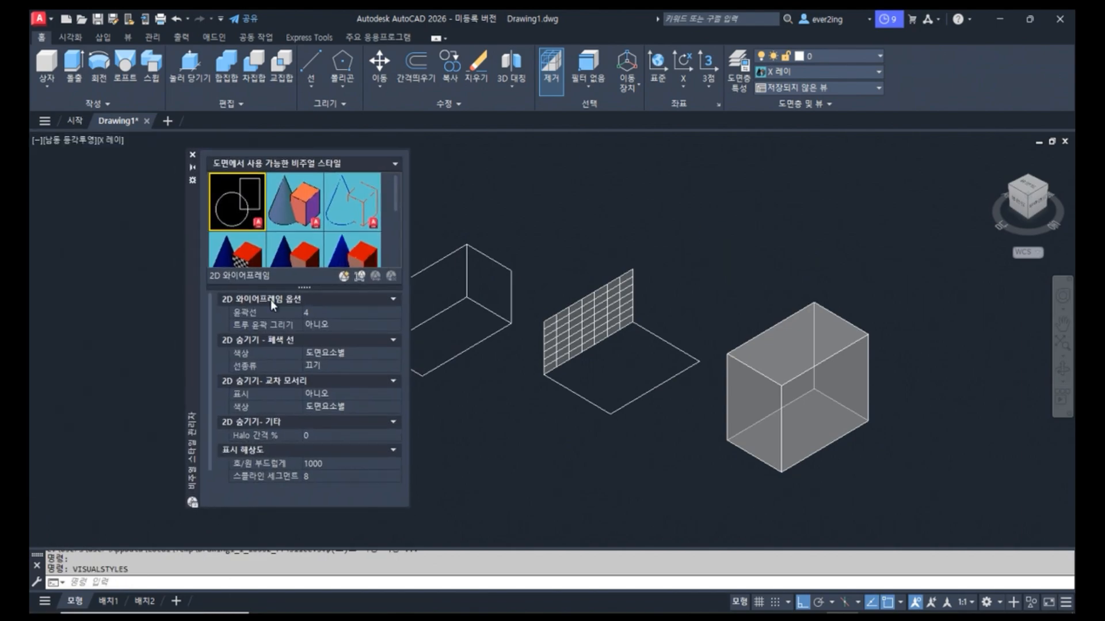
left_click_drag(297, 287, 305, 433)
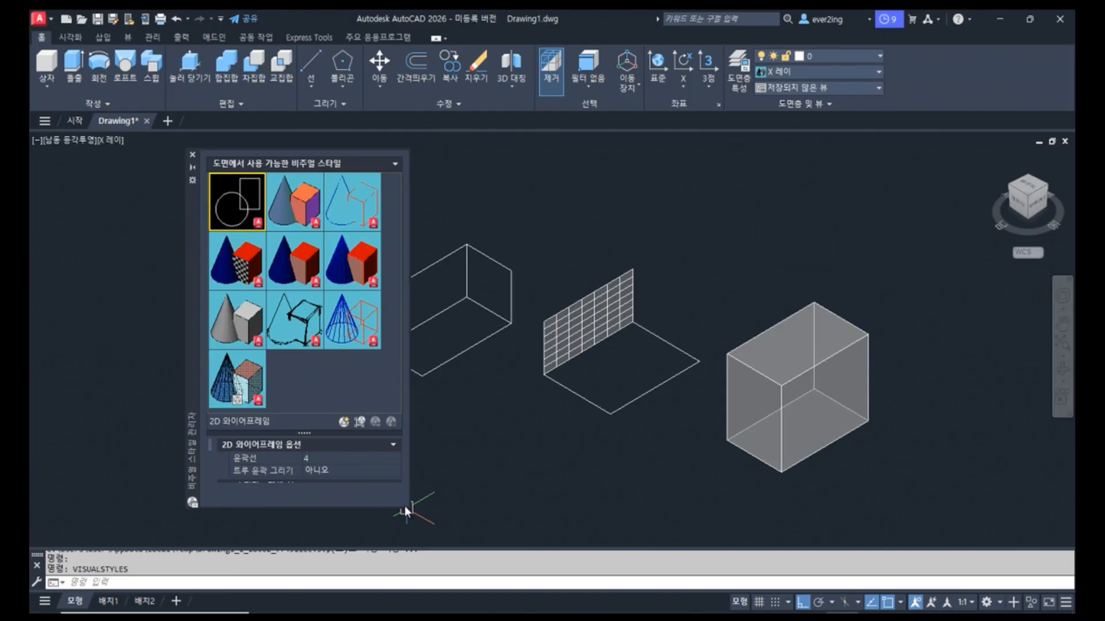
left_click_drag(409, 508, 446, 543)
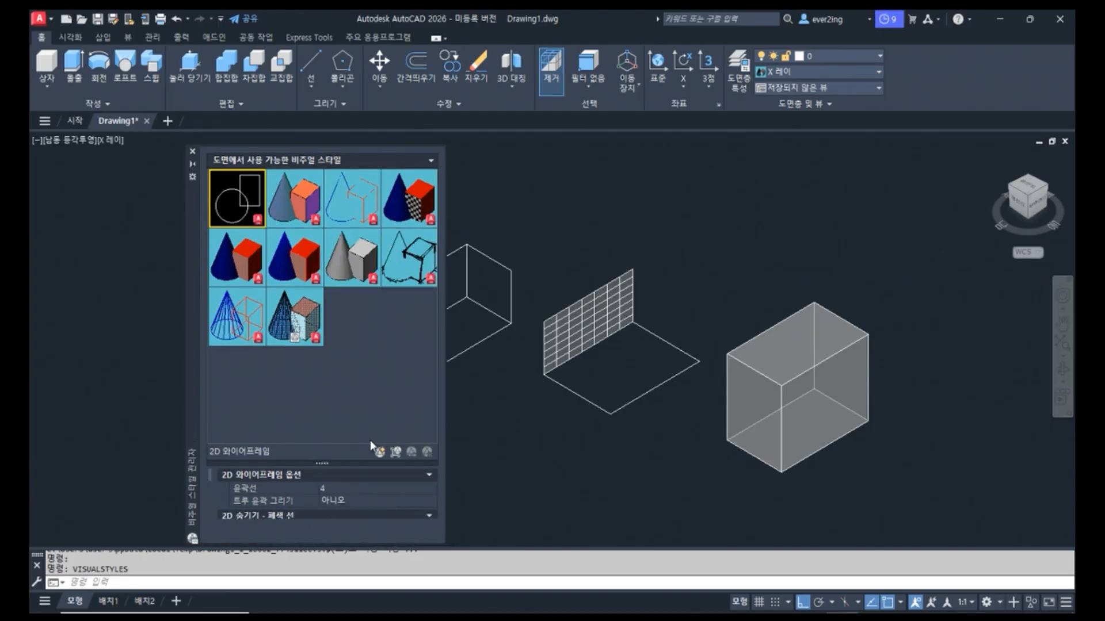
left_click_drag(324, 463, 337, 380)
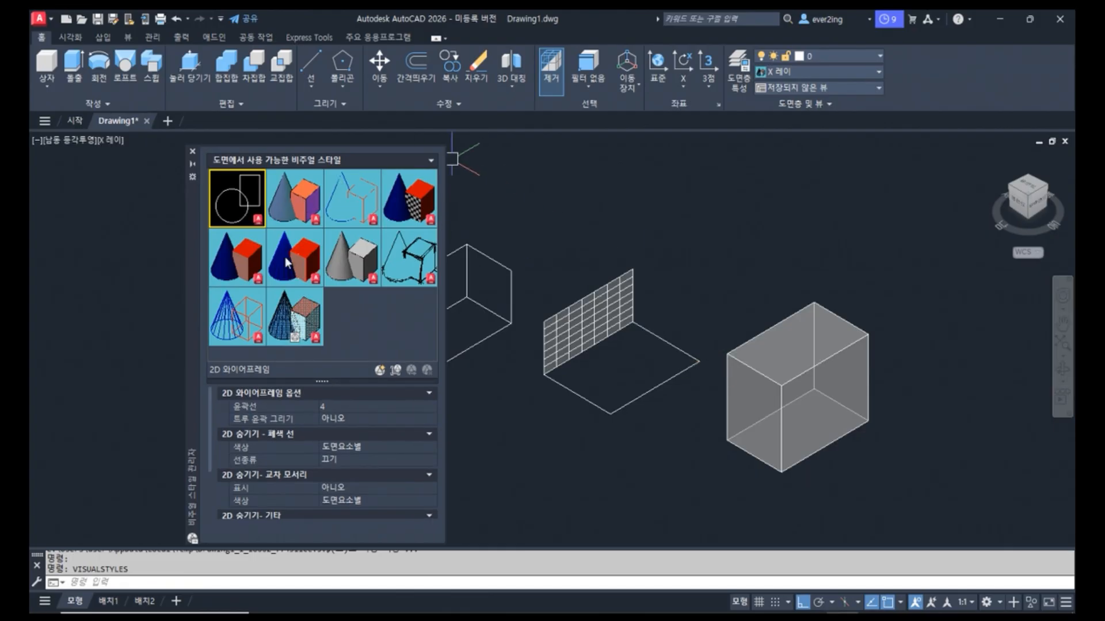
- Show the model in Shades of Gray (회색 음영처리) and Conceptual (개념), keeping the Visual Styles Manager clear of the wireframe box
double_click(352, 265)
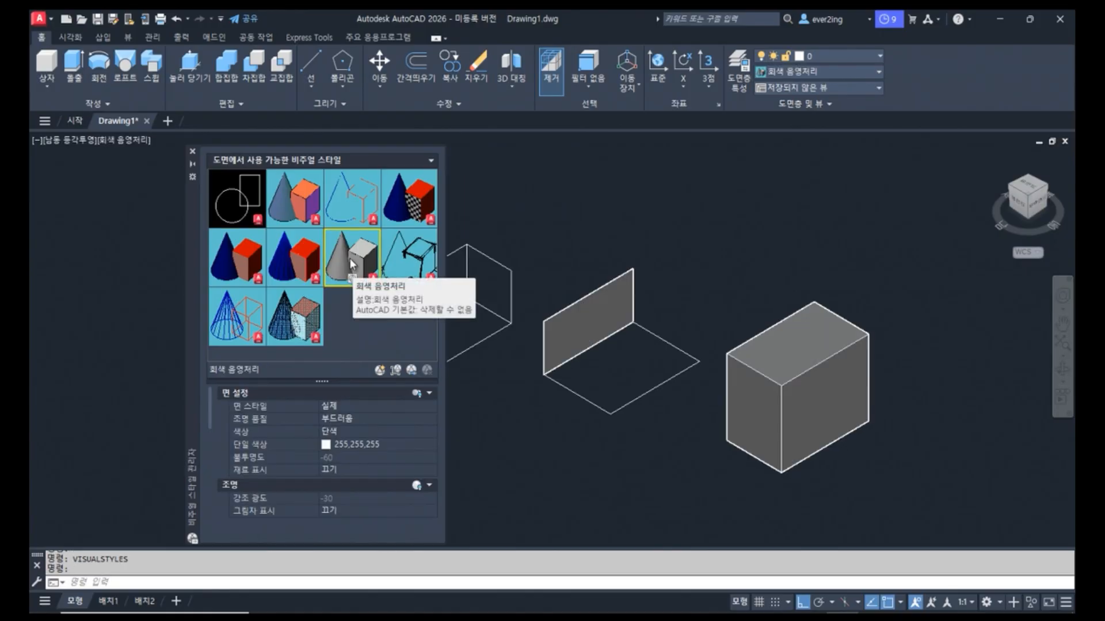
left_click_drag(195, 248, 79, 286)
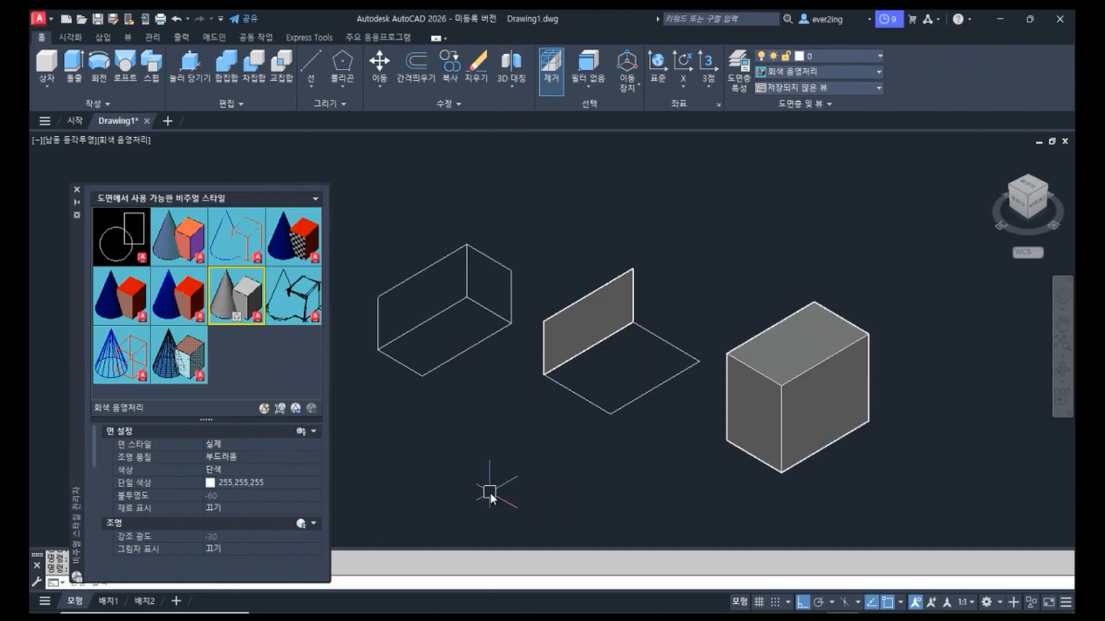
double_click(172, 248)
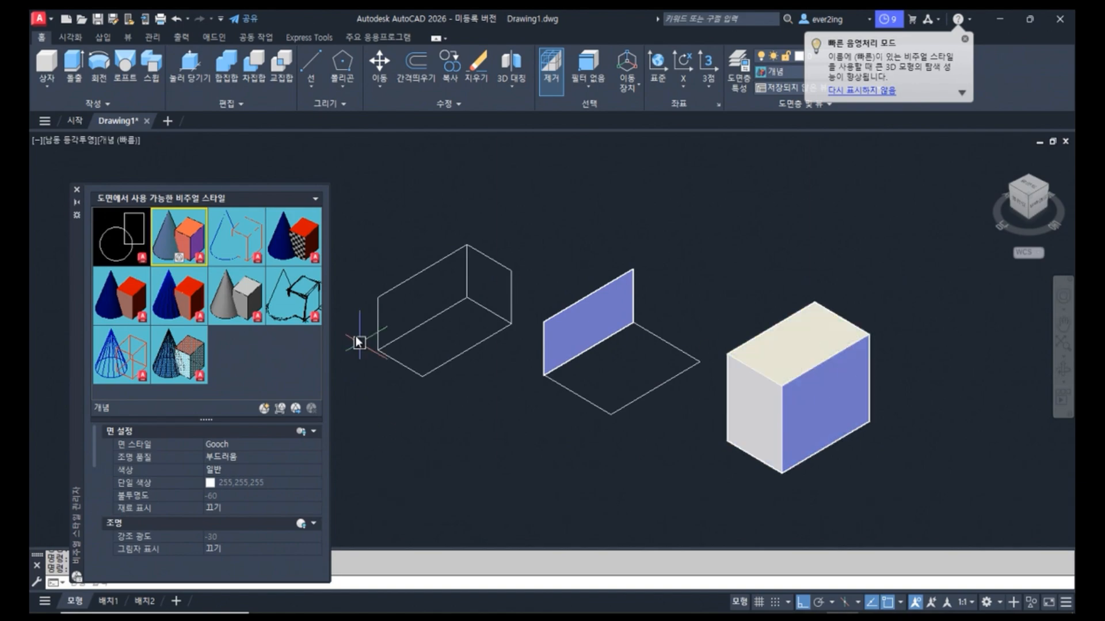
- Show the model in Wireframe (와이어프레임) and 2D Wireframe (2D 와이어프레임), return it to X-Ray (X 레이) and close the Visual Styles Manager
double_click(119, 362)
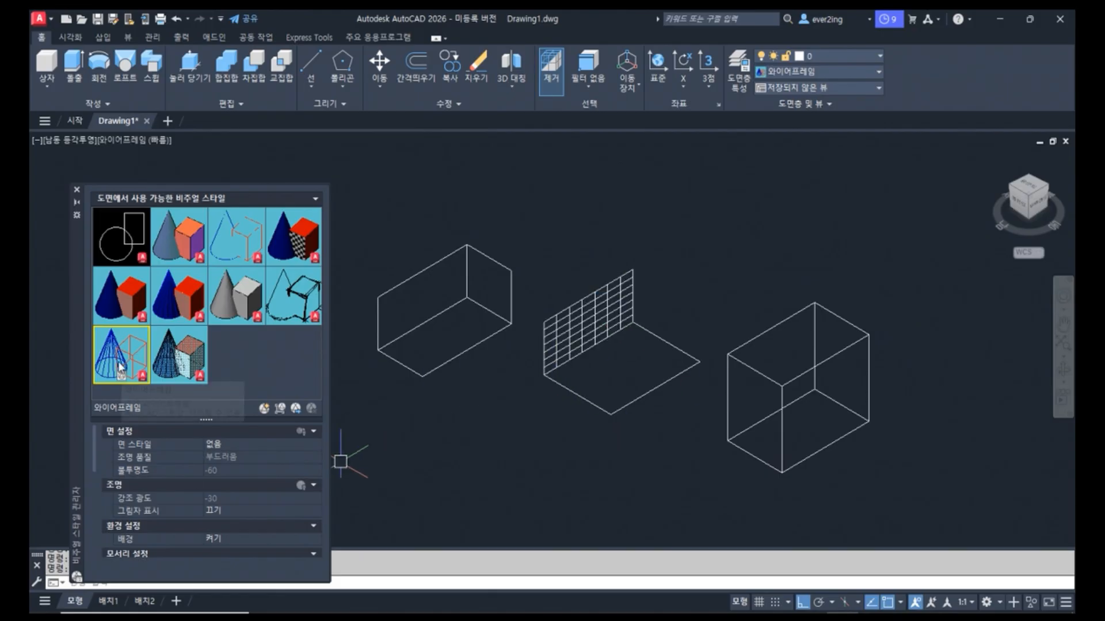
double_click(115, 233)
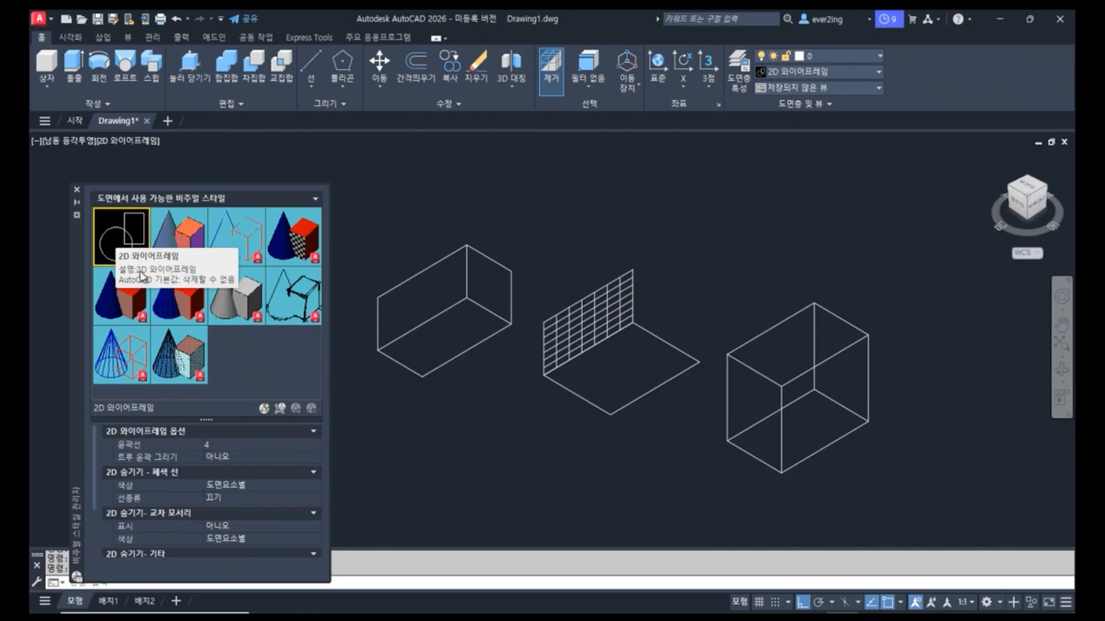
double_click(188, 362)
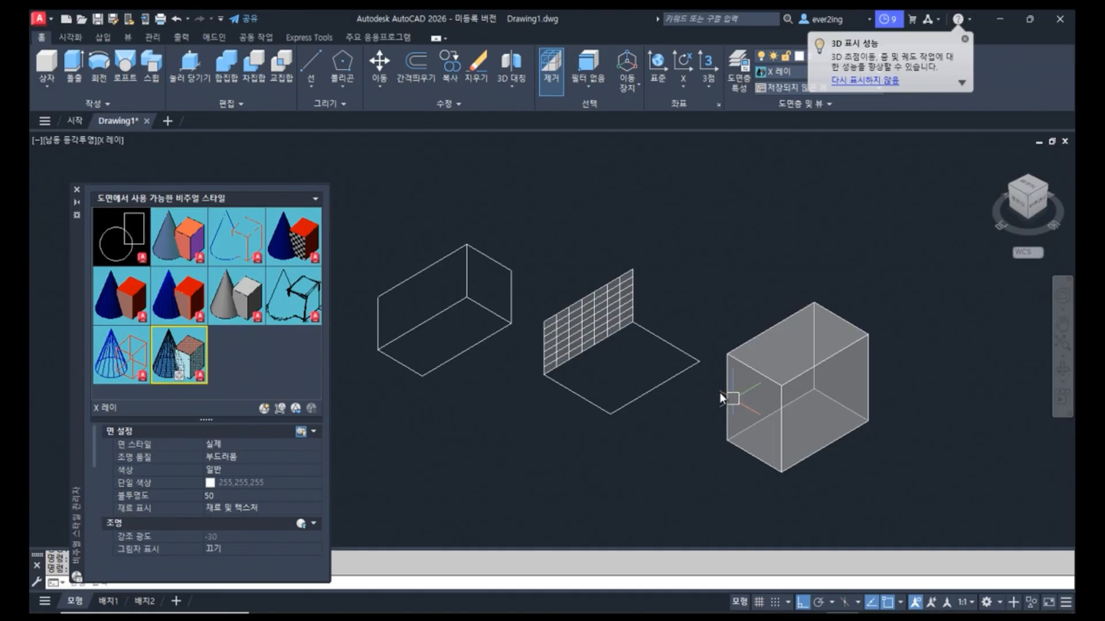
left_click(77, 190)
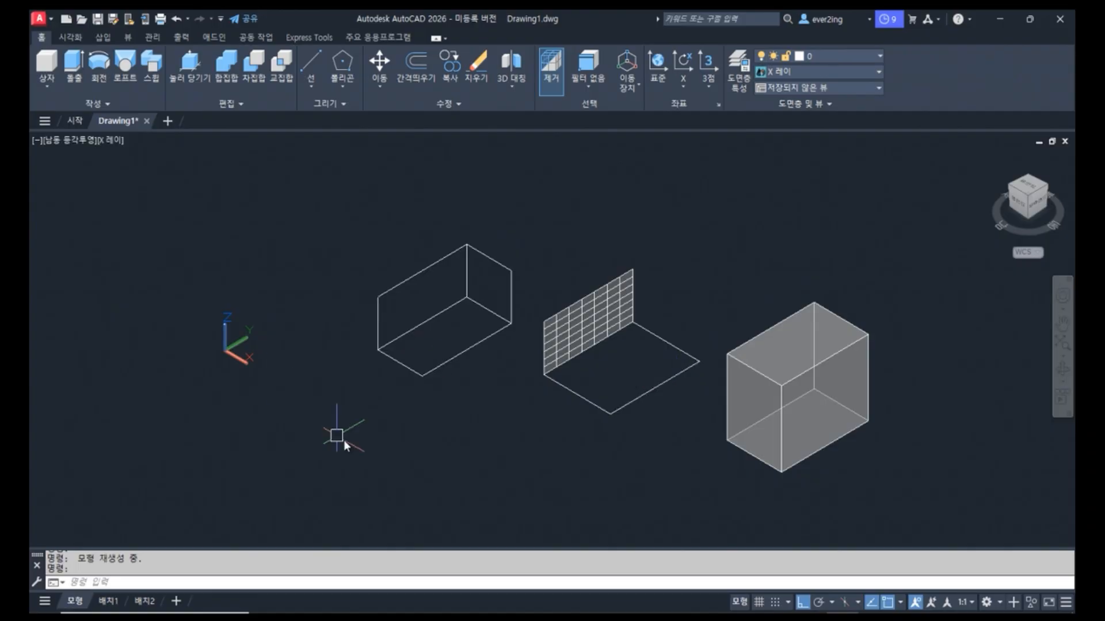
- Open the View Manager with V, apply the southwest isometric view (남서 등각투영) and move the dialog clear of the wireframe model
type("v")
key("Return")
left_click_drag(517, 256, 455, 203)
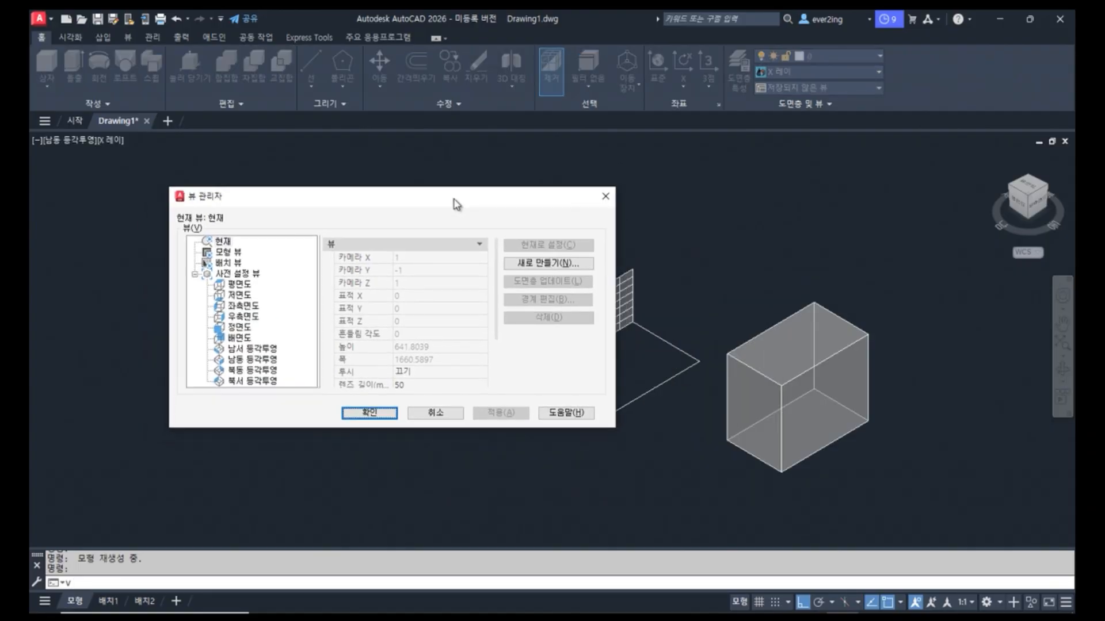
left_click(260, 361)
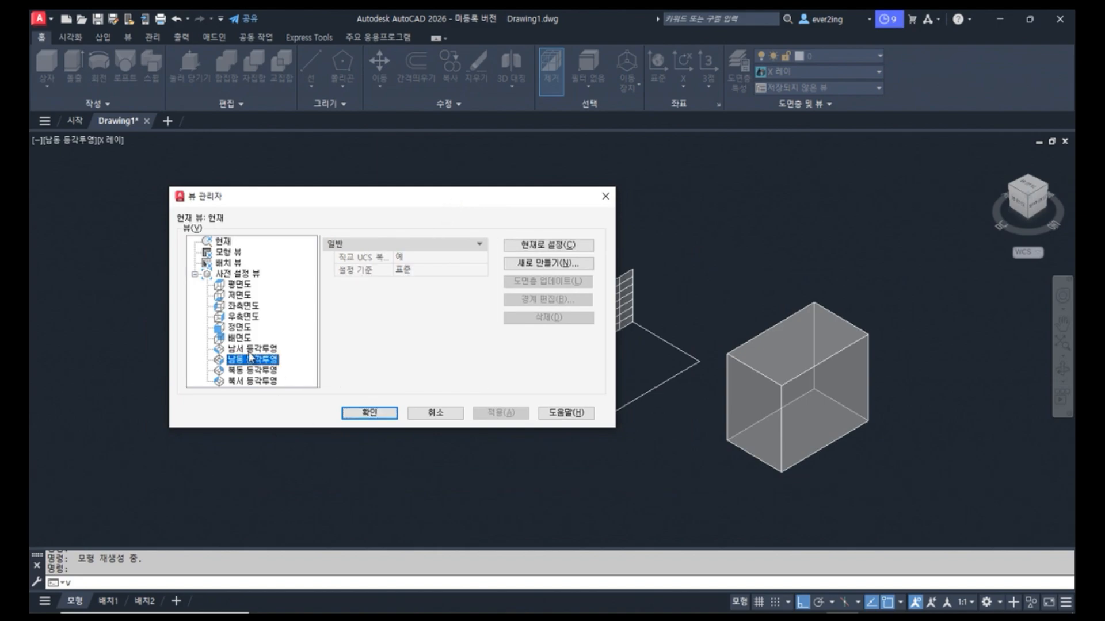
left_click(251, 349)
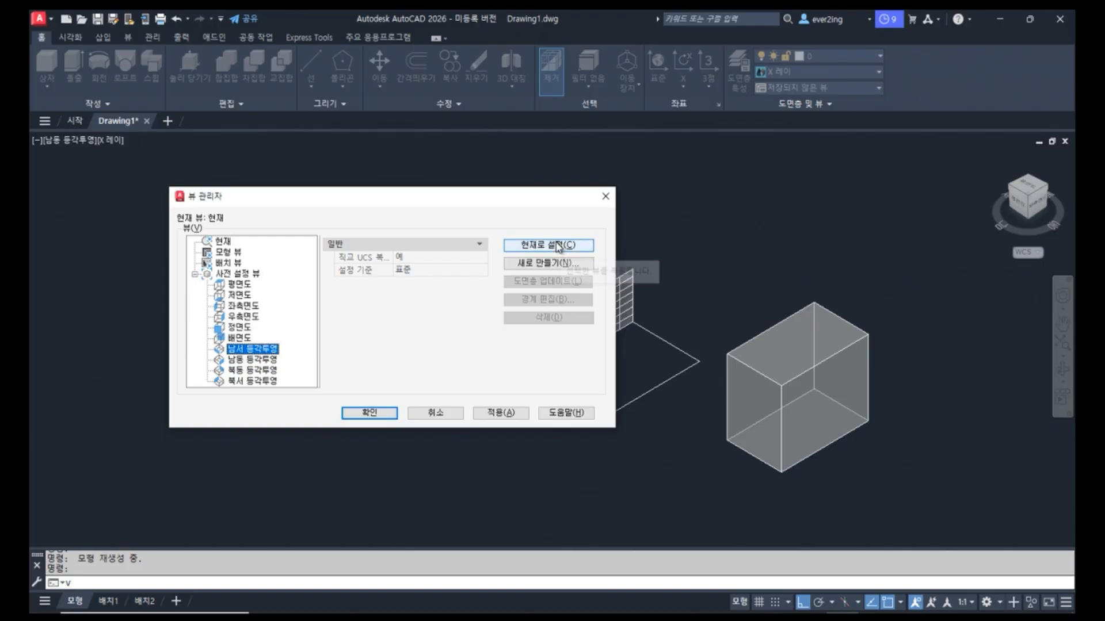
left_click(561, 246)
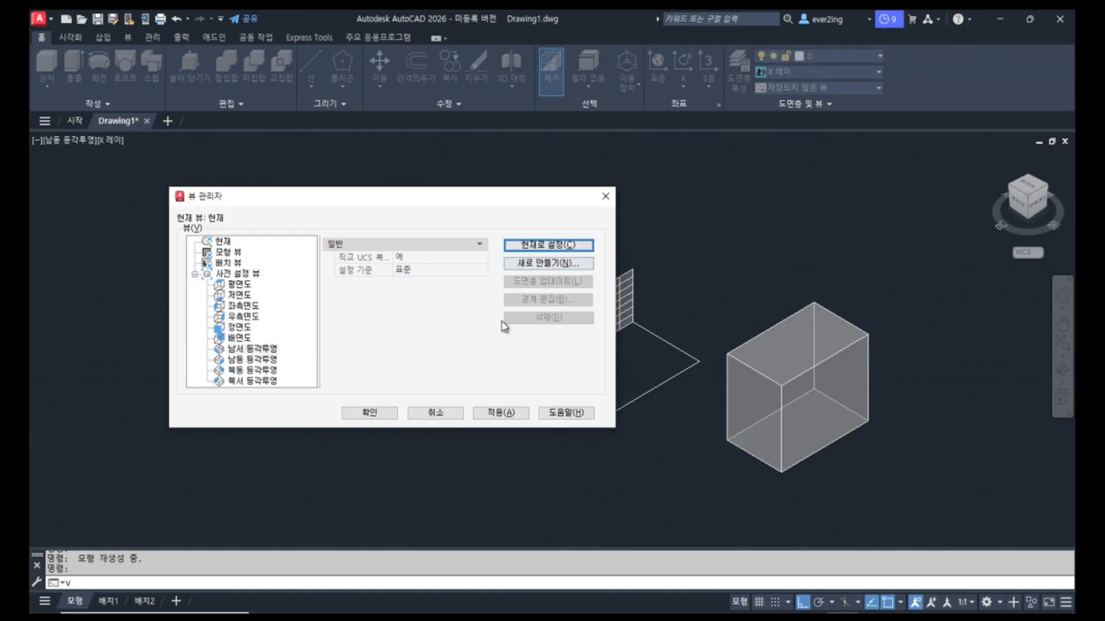
left_click(500, 413)
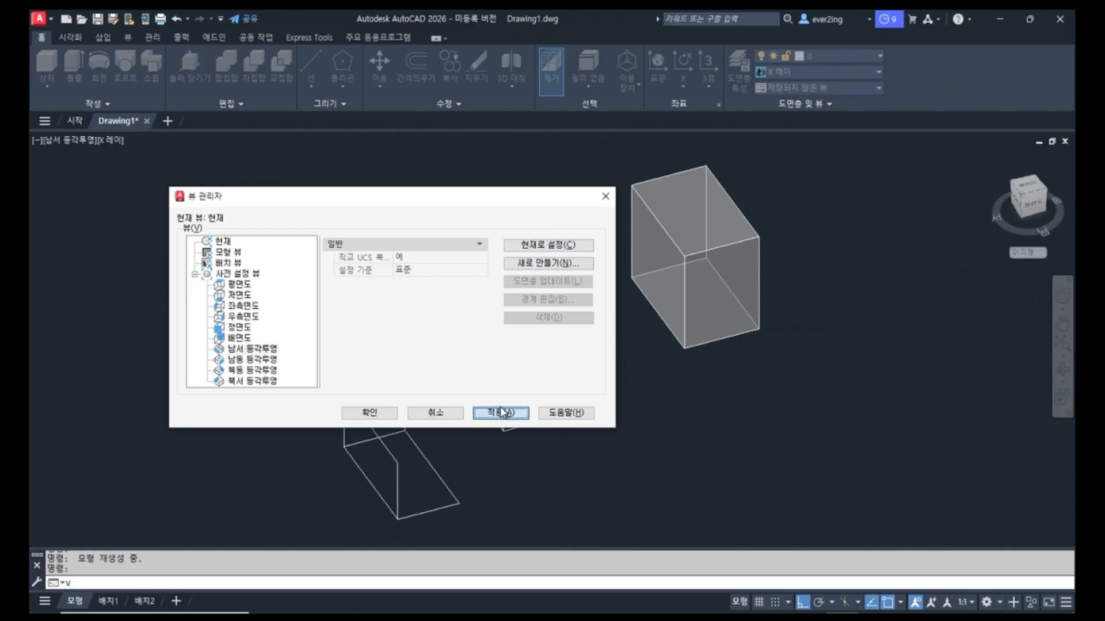
left_click_drag(471, 201, 775, 217)
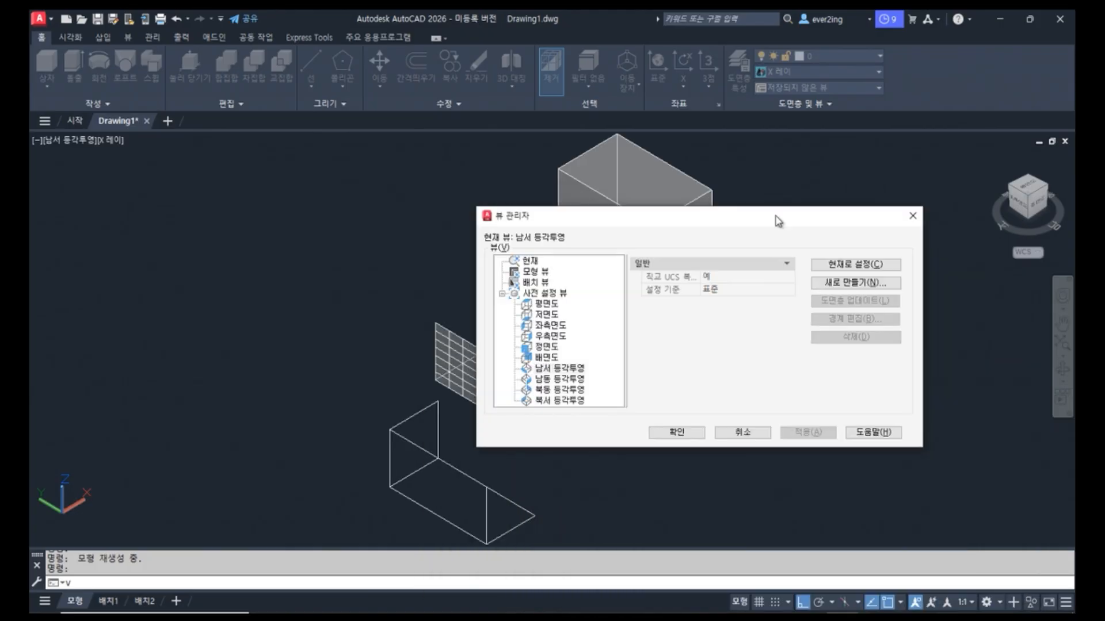
- Apply the preset northeast (북동 등각투영) and northwest (북서 등각투영) isometric views, then close the View Manager
left_click(553, 390)
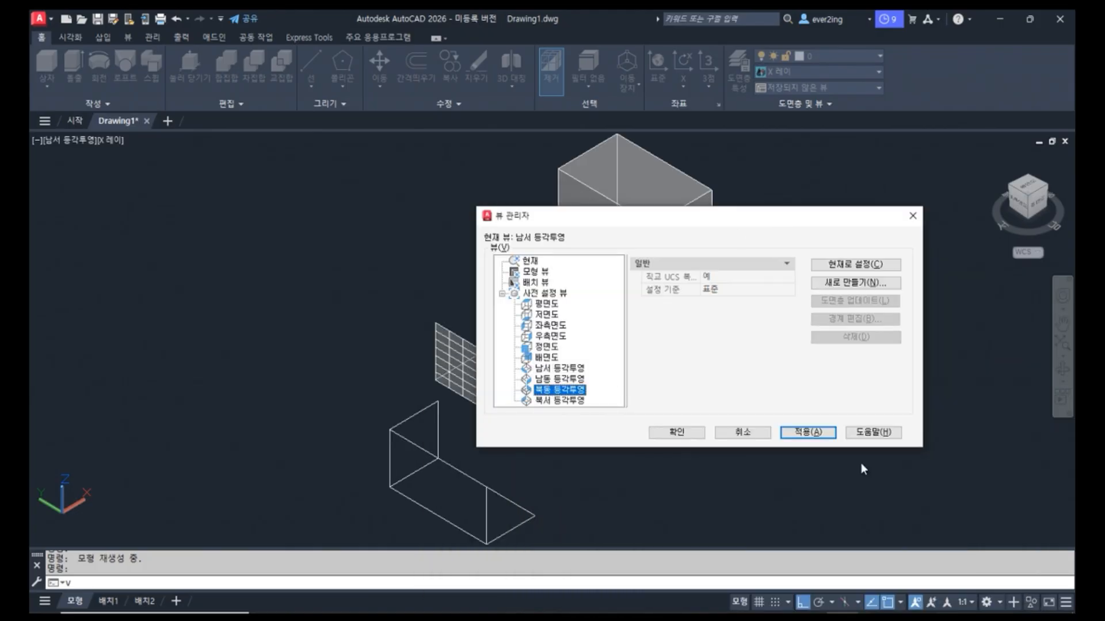
left_click(853, 266)
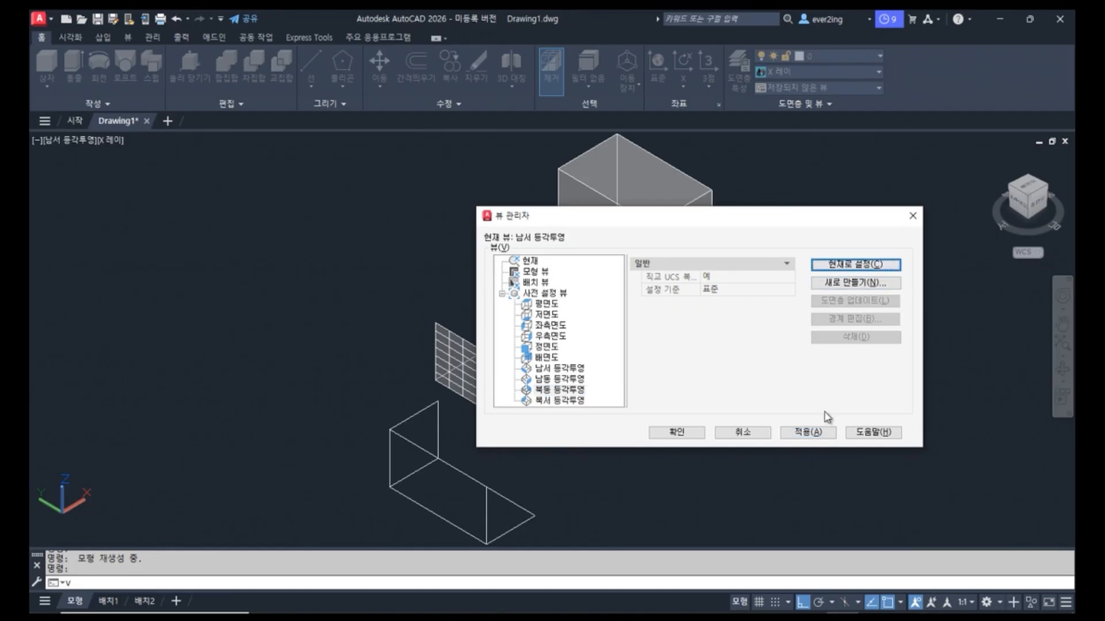
left_click(808, 433)
left_click_drag(779, 222, 730, 214)
left_click(506, 391)
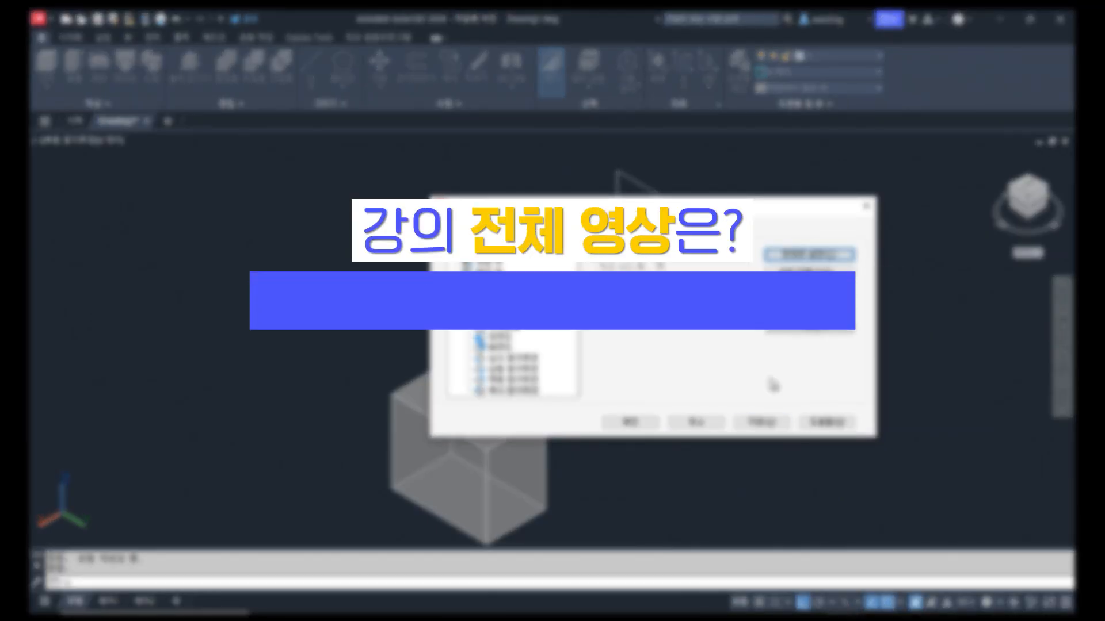
left_click(761, 423)
left_click_drag(721, 216, 713, 240)
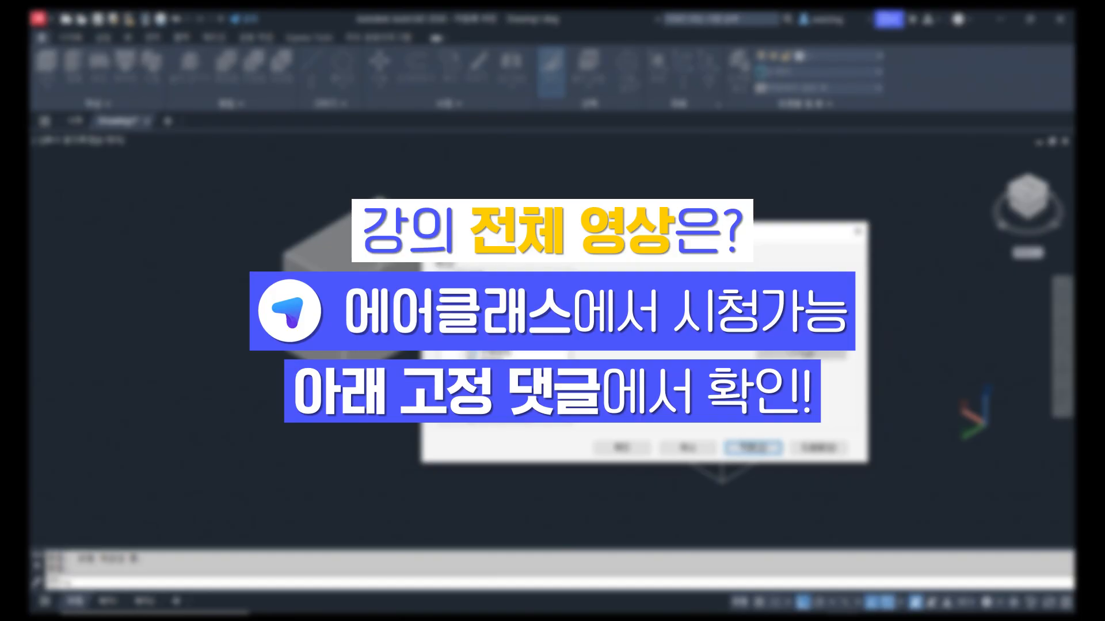
left_click(633, 448)
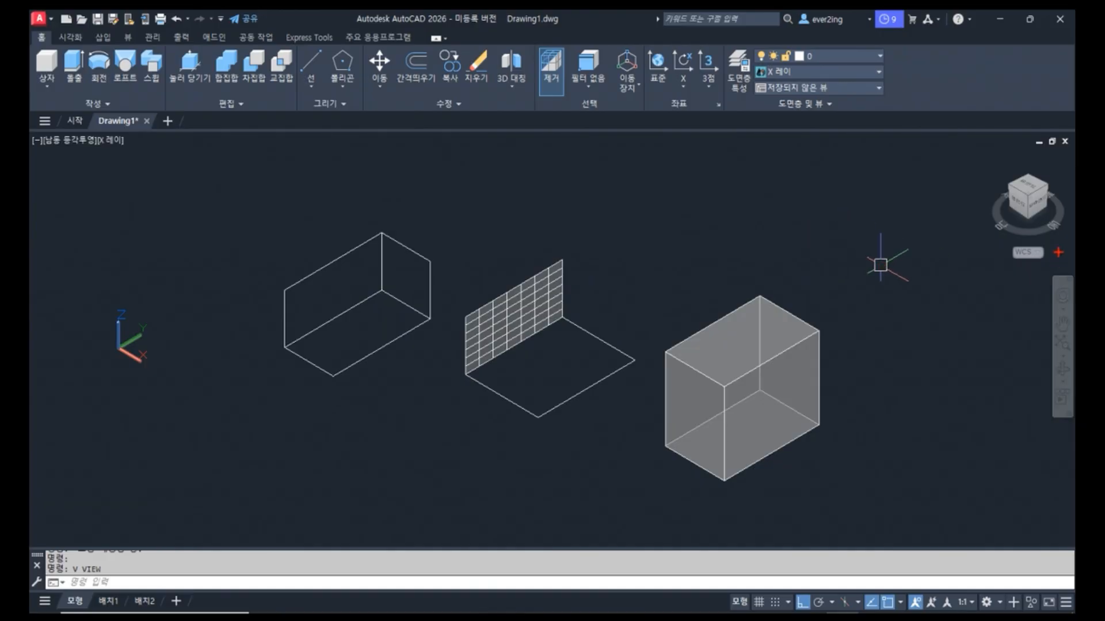
mouse_move(1067, 225)
left_mouse_down()
mouse_move(960, 190)
mouse_move(1059, 242)
left_mouse_up()
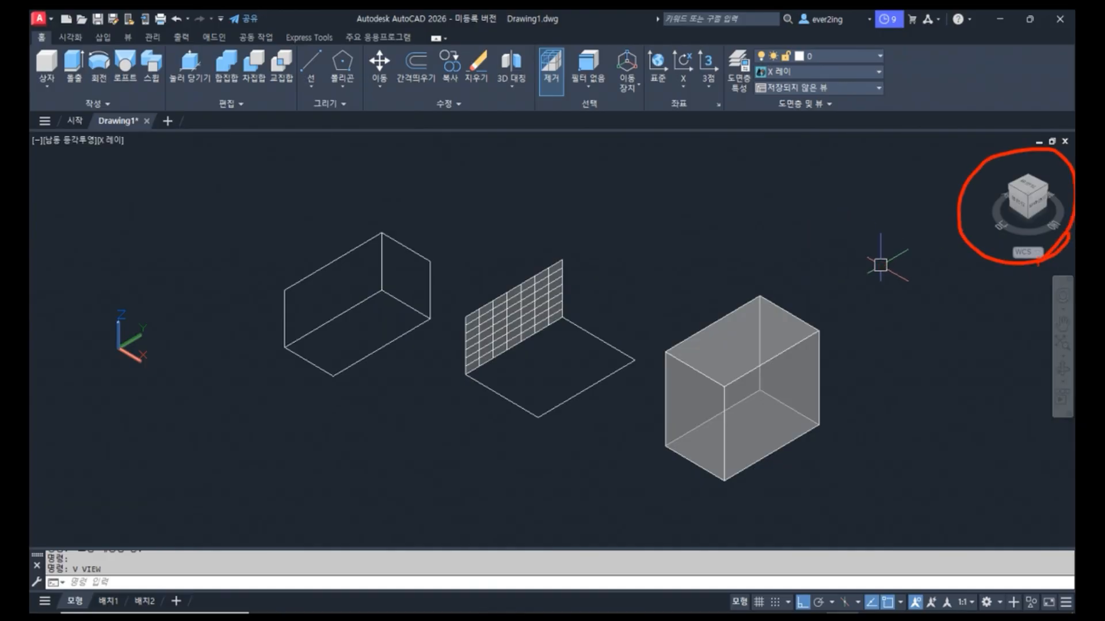
key("Escape")
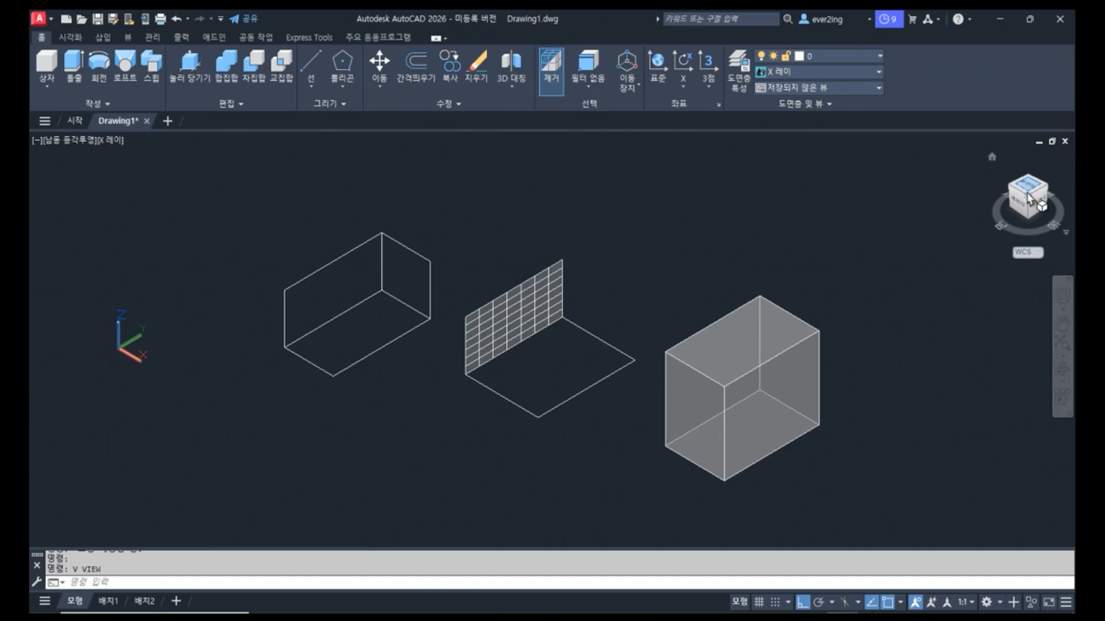
- Turn the ViewCube corner by corner through the southwest, northwest and northeast isometric views, back to the southeast isometric view
left_click(1012, 189)
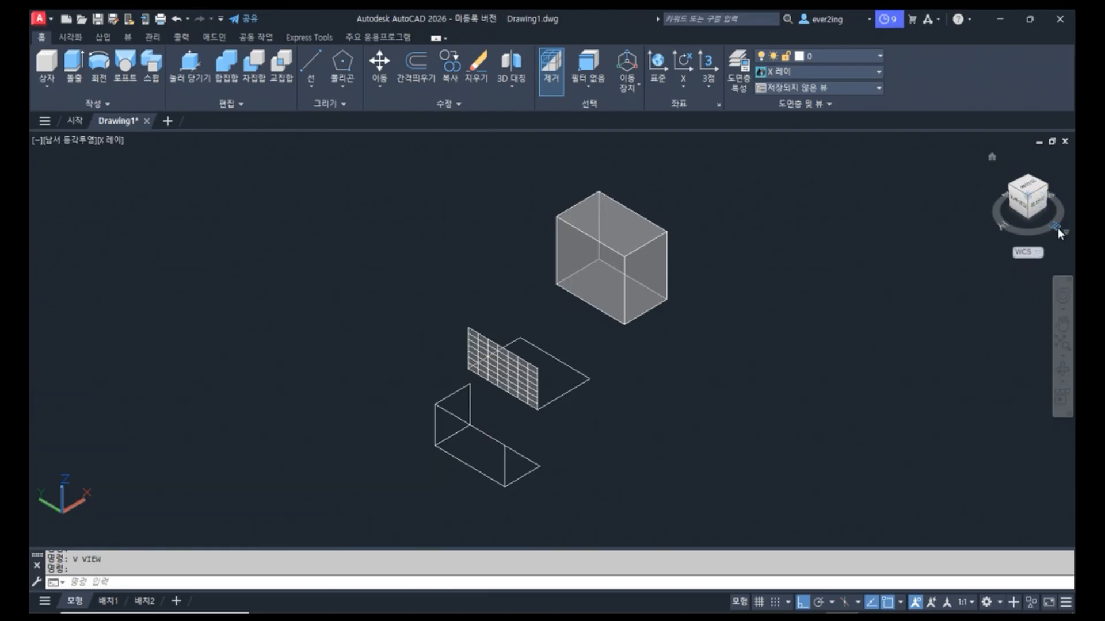
left_click(1010, 193)
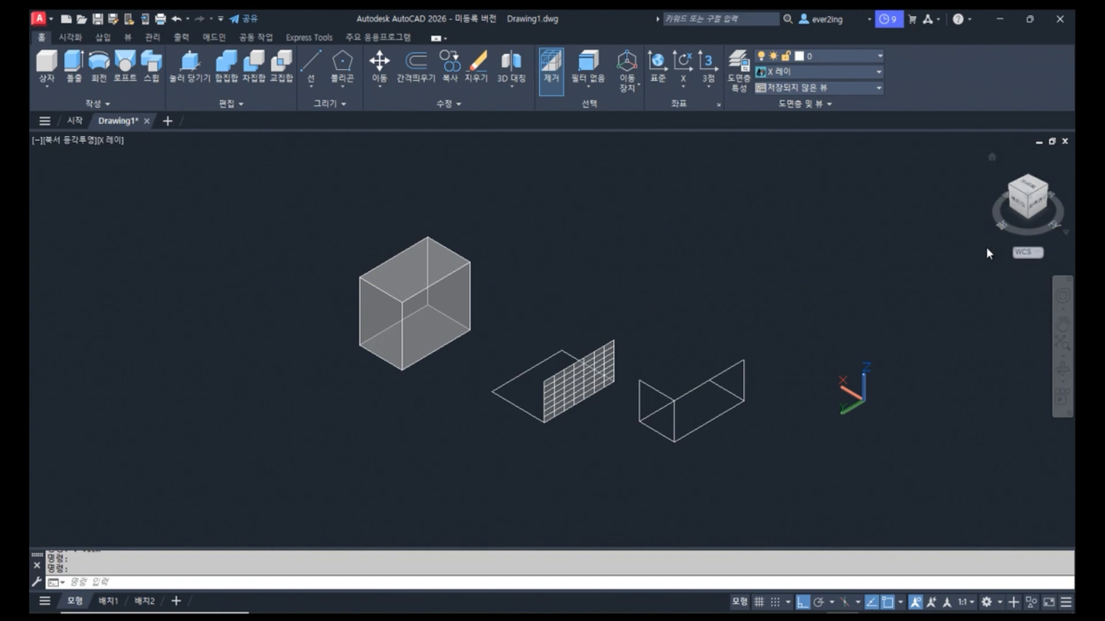
left_click(1010, 193)
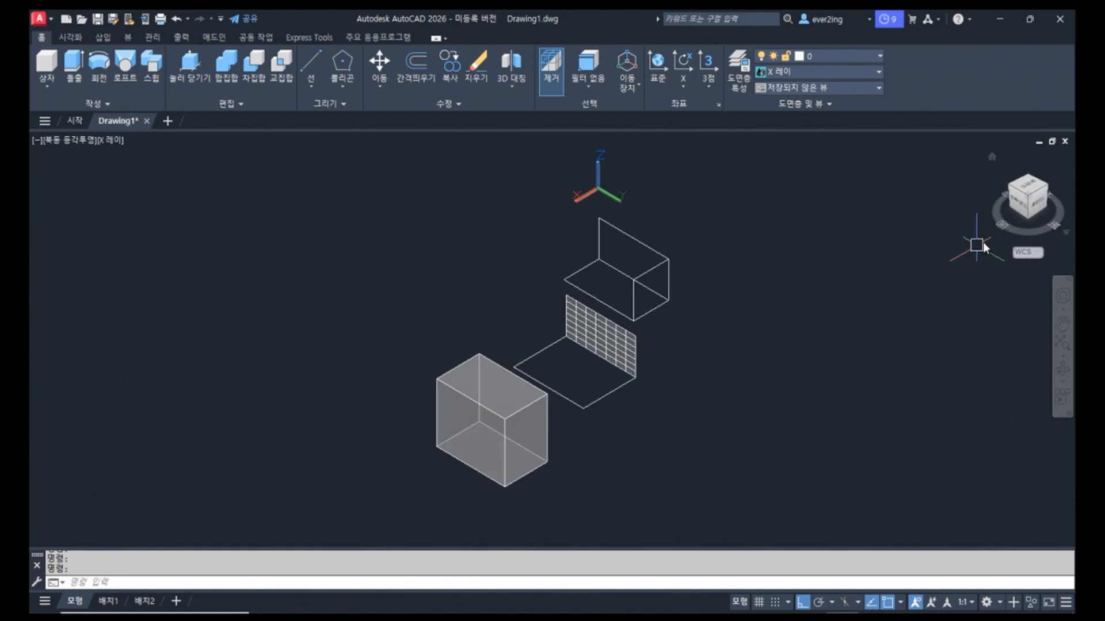
left_click(1005, 196)
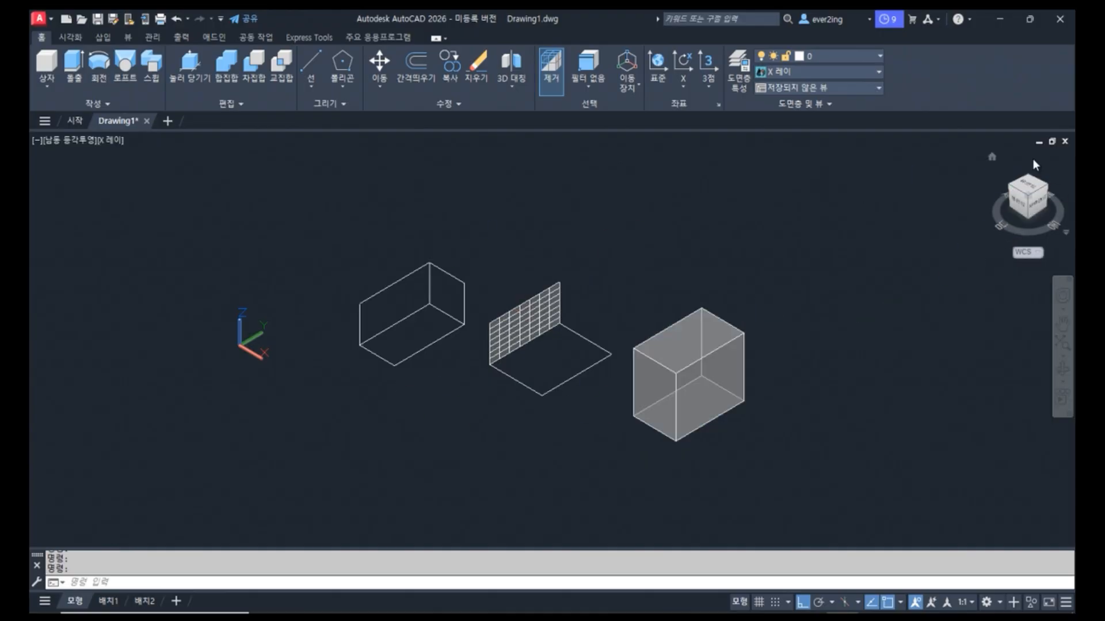
- Use the ViewCube to view the models from the front, from below and from the southwest, ending in the southeast isometric view
left_click_drag(1015, 214, 974, 271)
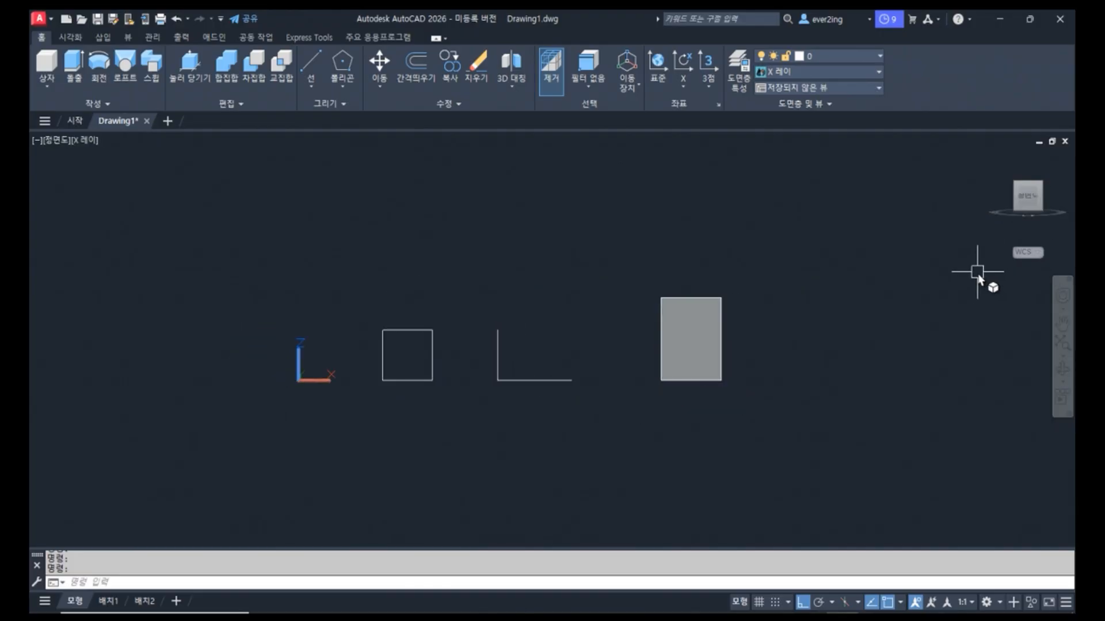
left_click(1038, 214)
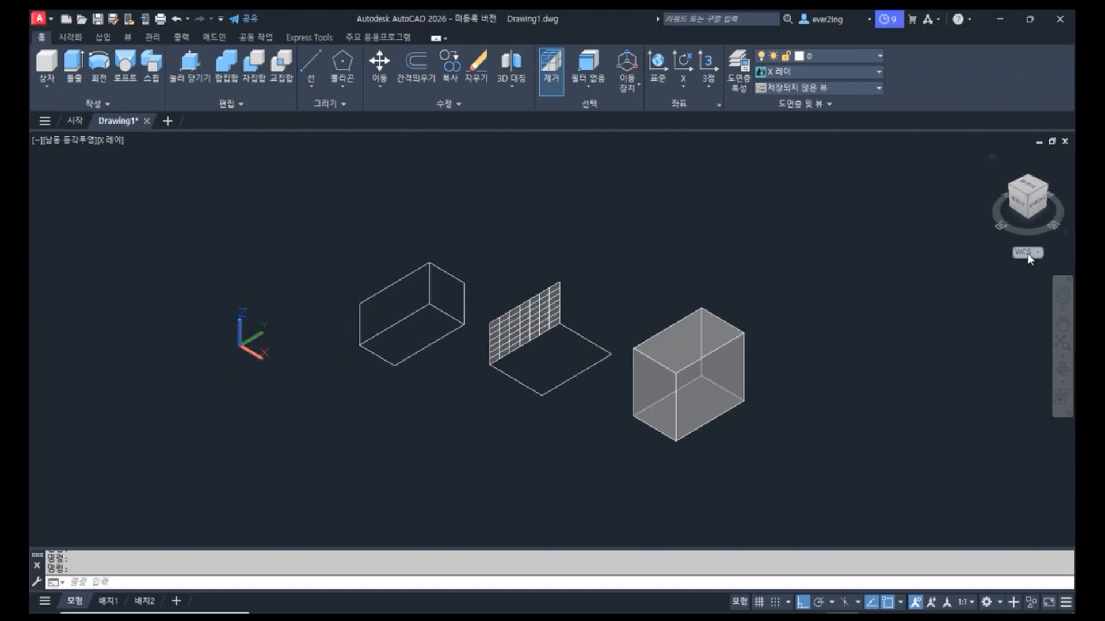
left_click_drag(1029, 226, 1024, 288)
left_click(1009, 210)
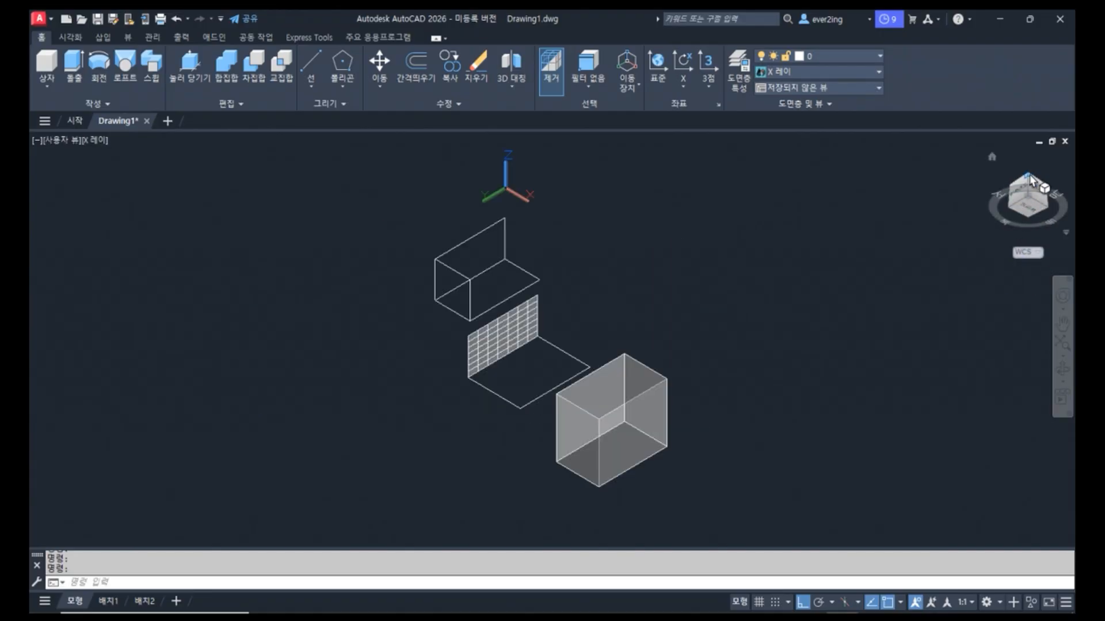
left_click(1028, 179)
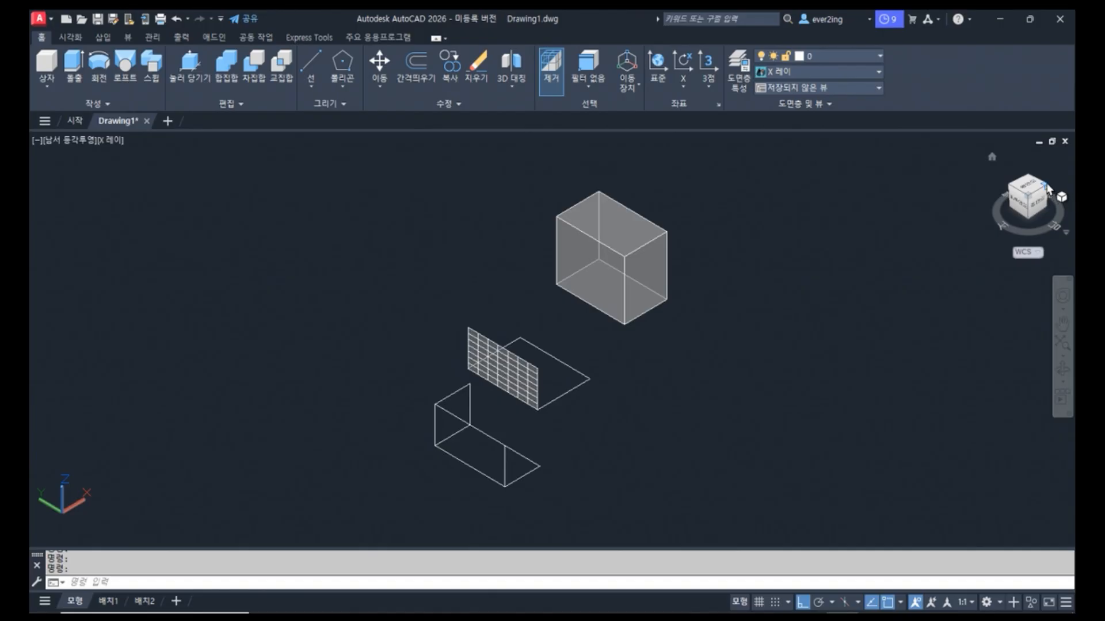
left_click(1064, 194)
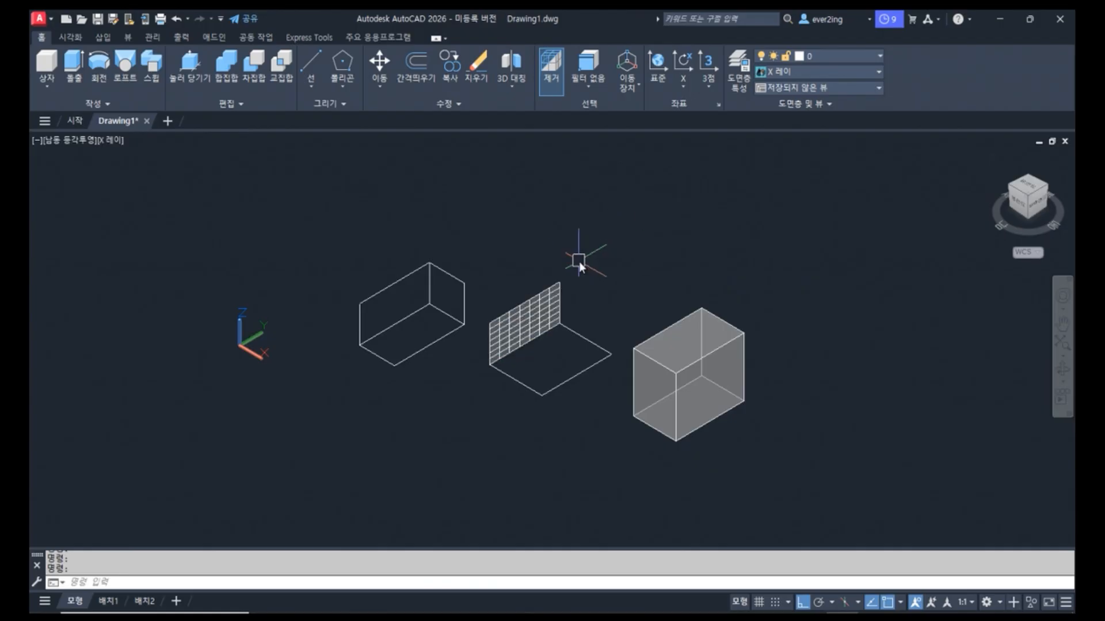
- Orbit freely around the three models, then restore the southeast isometric view with the ViewCube
middle_click_drag(607, 258, 571, 431, "shift")
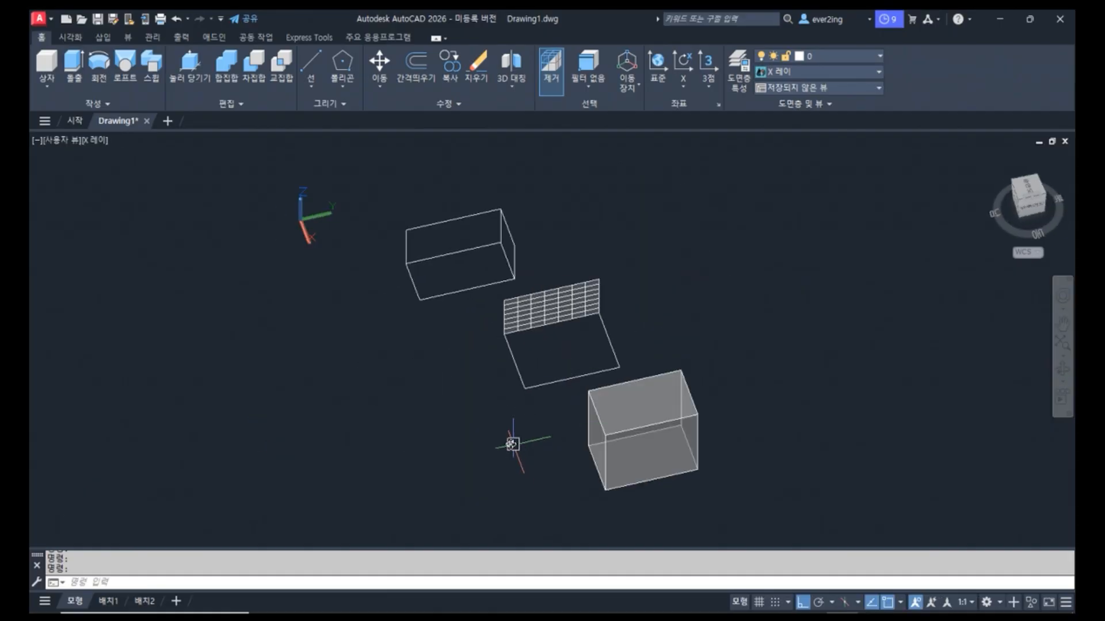
middle_click_drag(441, 420, 467, 362, "shift")
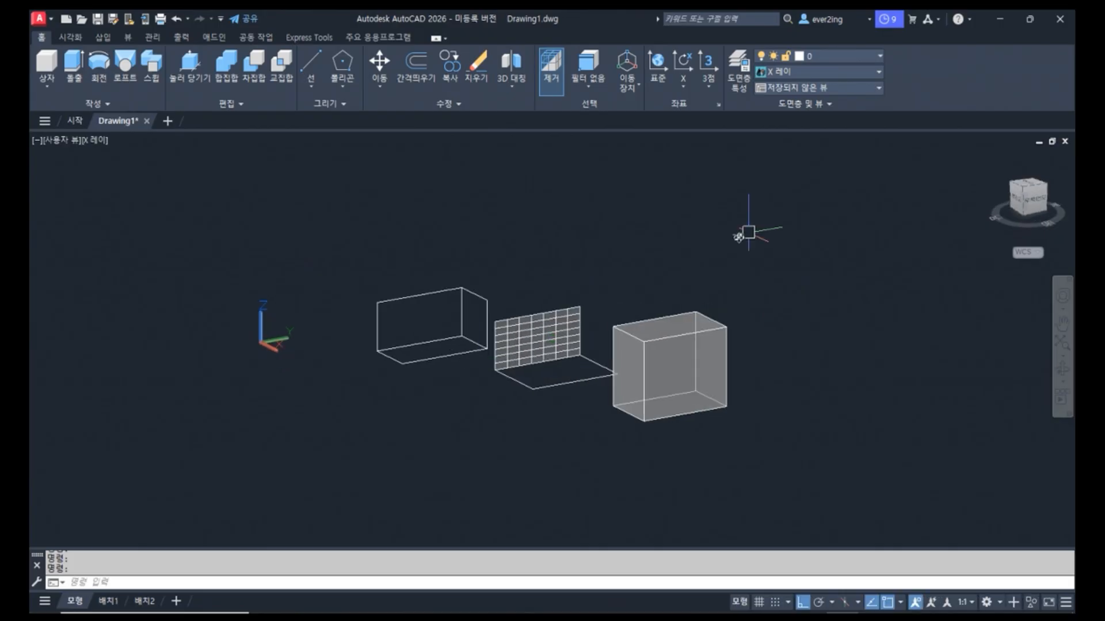
left_click(1024, 190)
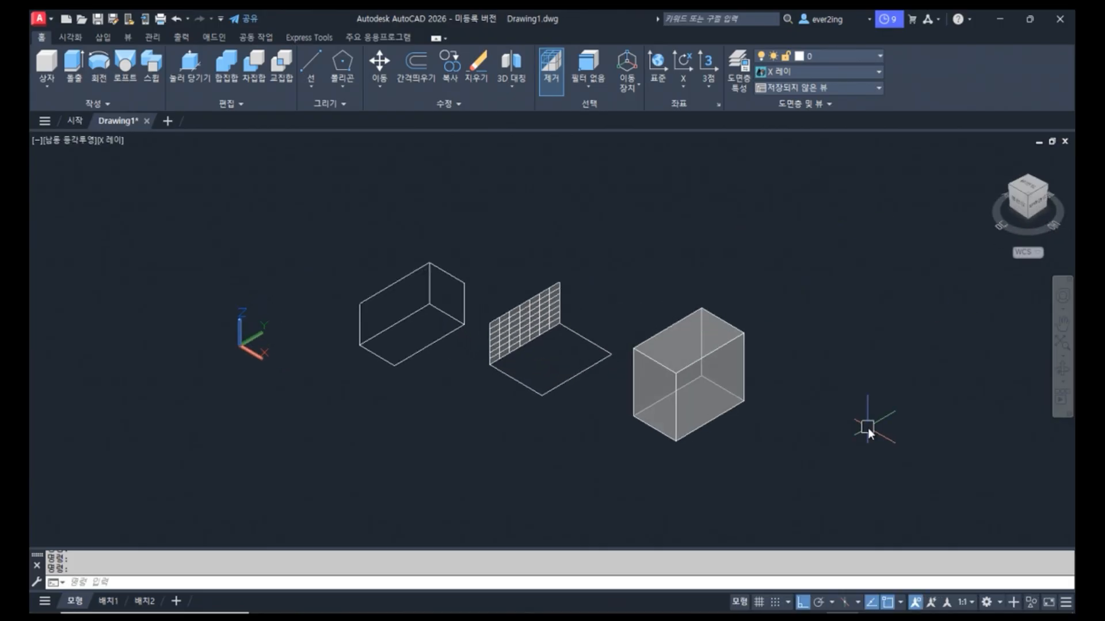
- Set the viewpoint to 1,-2,-1 with the -VPOINT command
type("-VP")
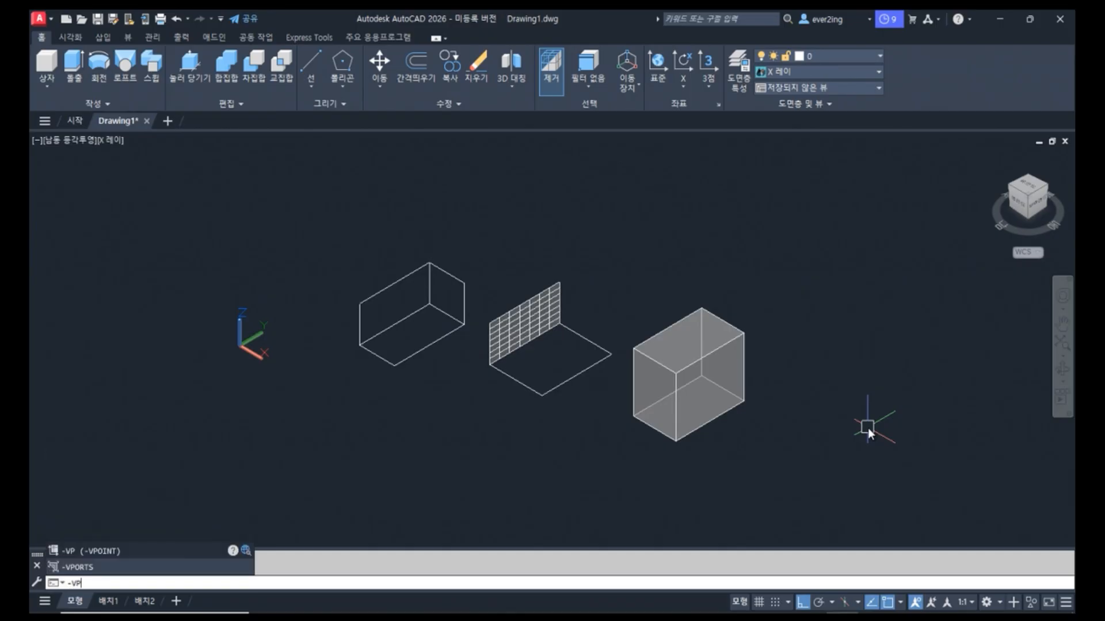
key("Return")
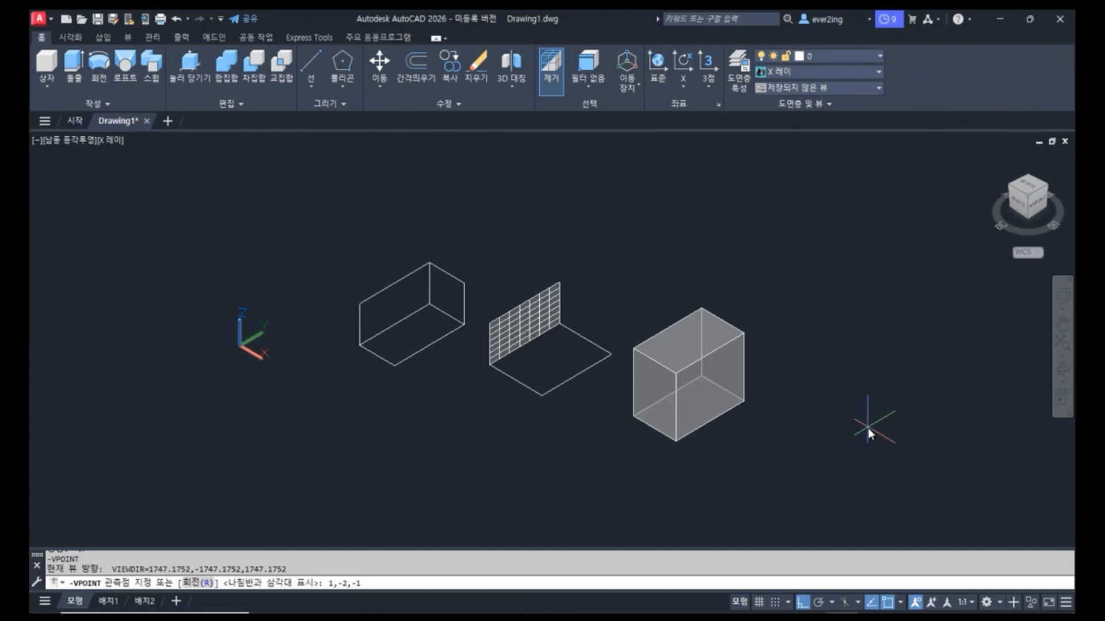
key("Return")
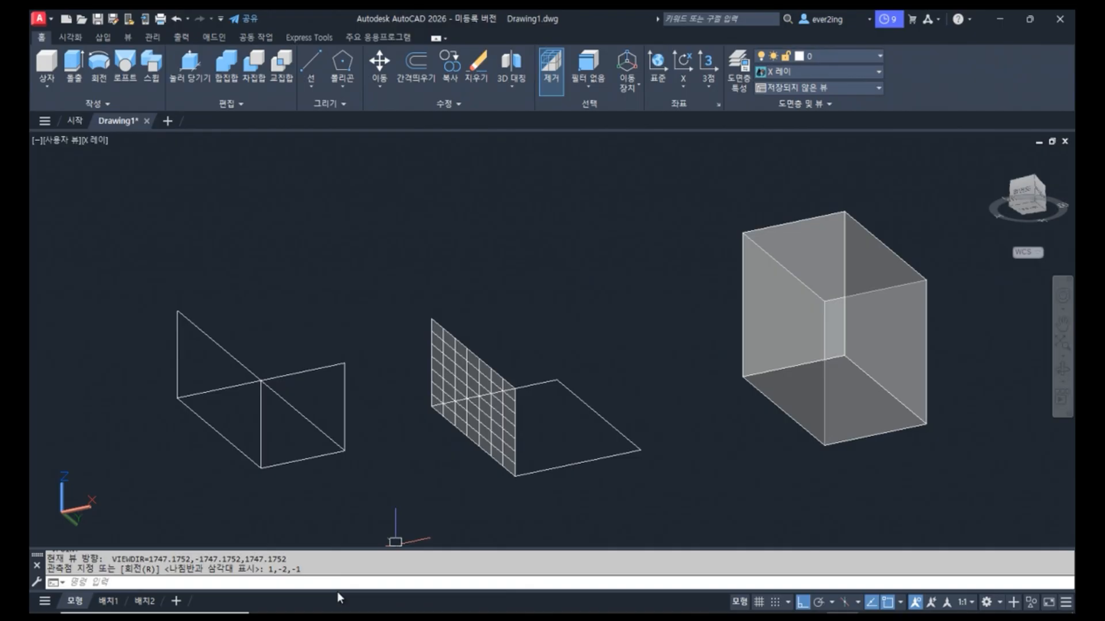
- Repeat -VPOINT with the viewpoint 0,1,0 to see the models from the back, and fit all three in view
key("Return")
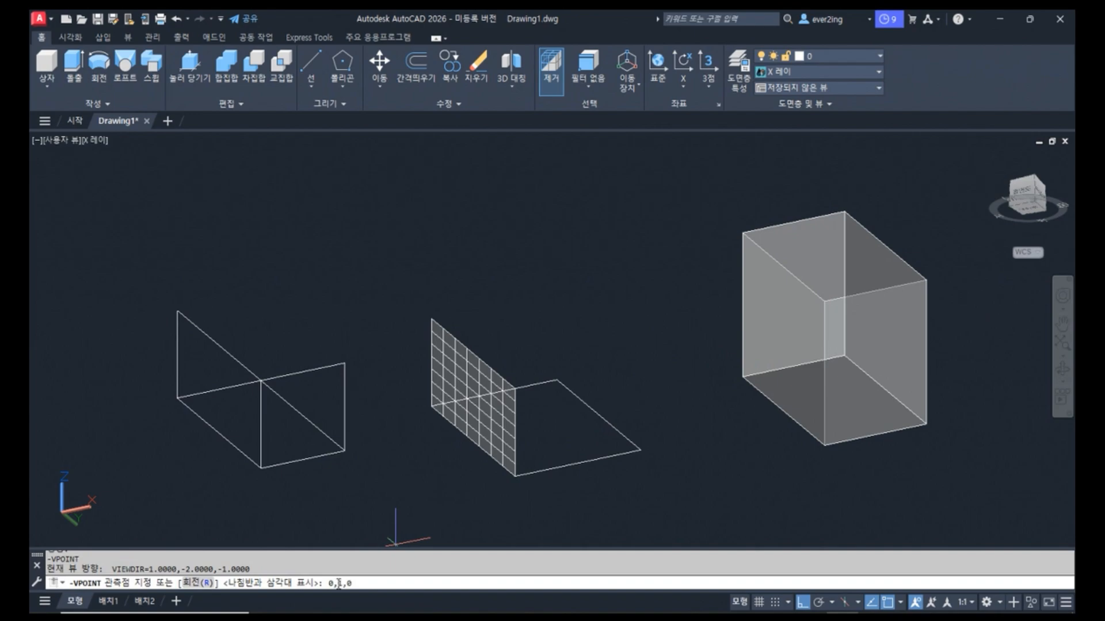
key("Return")
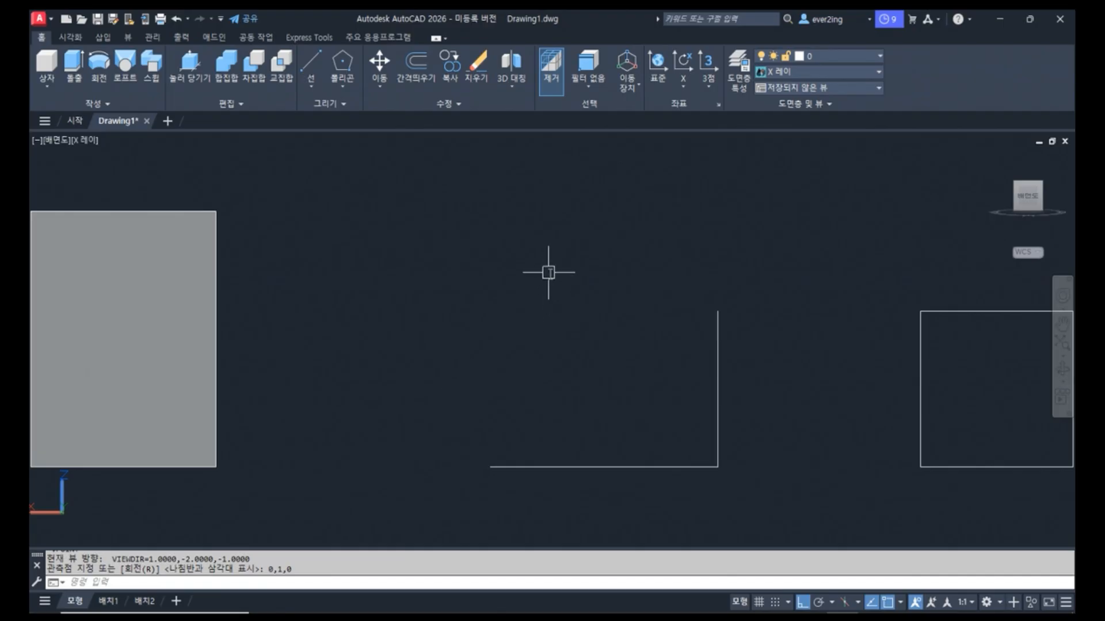
scroll(548, 272, "down", 3)
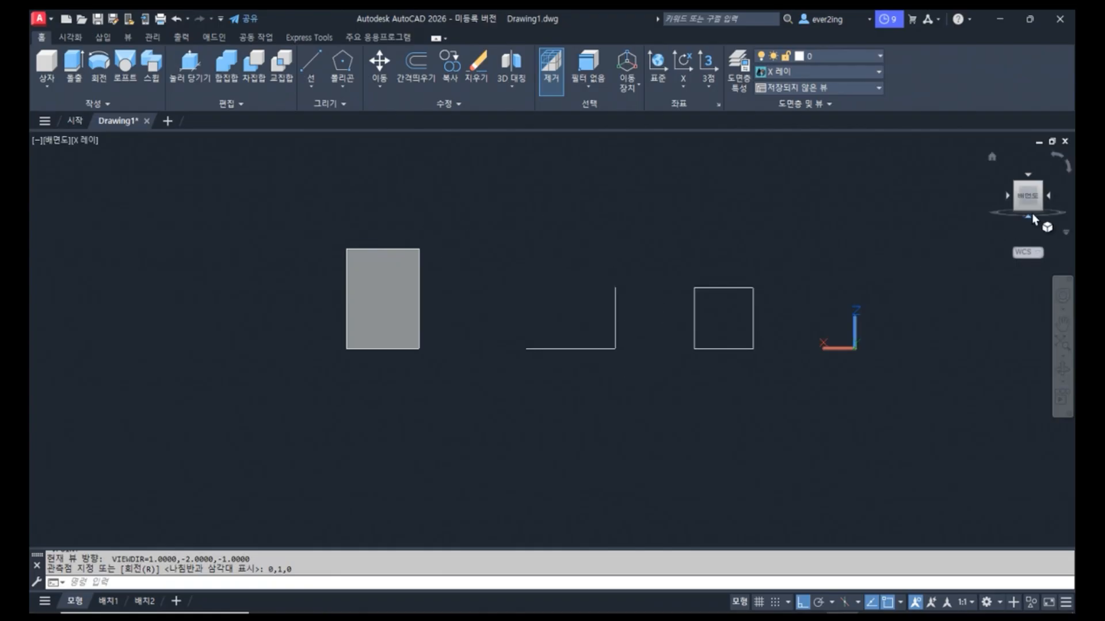
- Use the ViewCube to view the models from the top (평면도), back (배면도) and right side (우측면도)
mouse_move(1028, 196)
left_click(1029, 198)
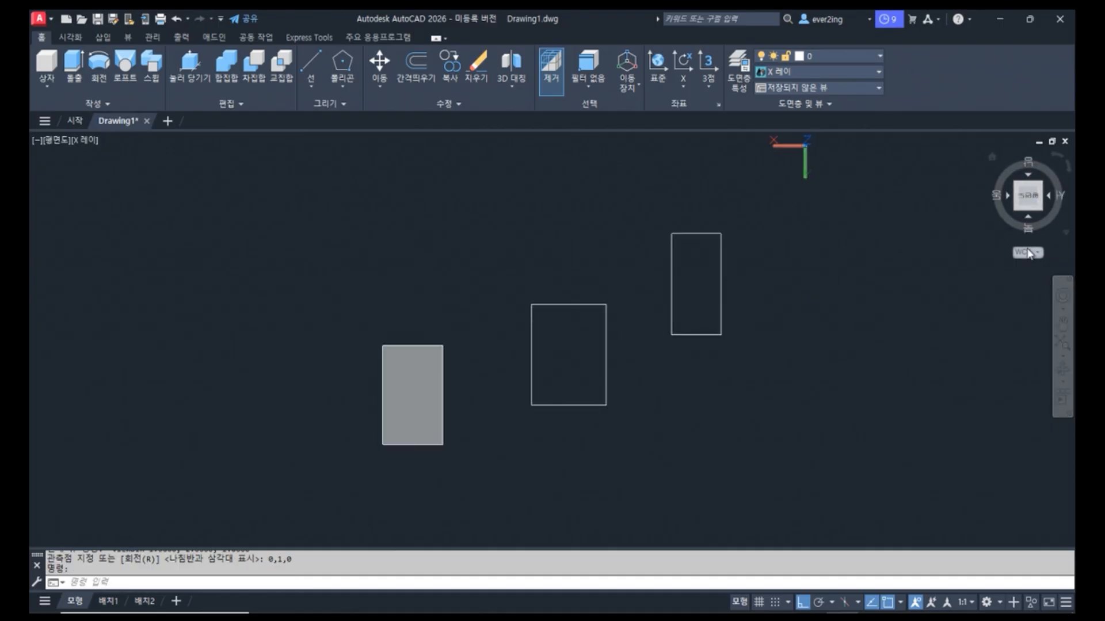
left_click(1027, 219)
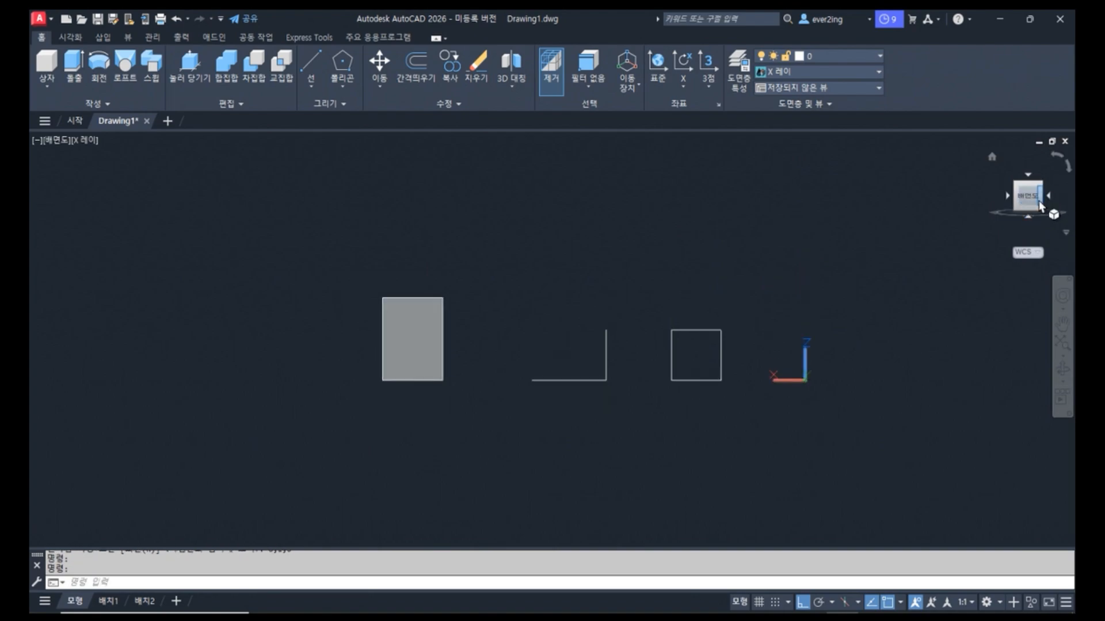
left_click(1011, 201)
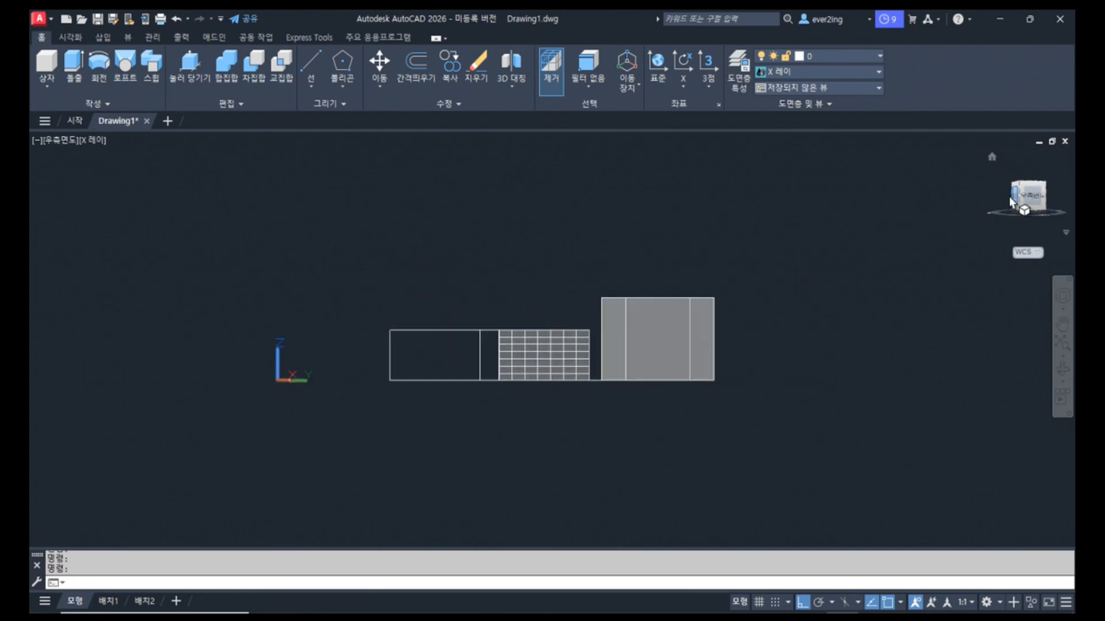
left_click(1039, 186)
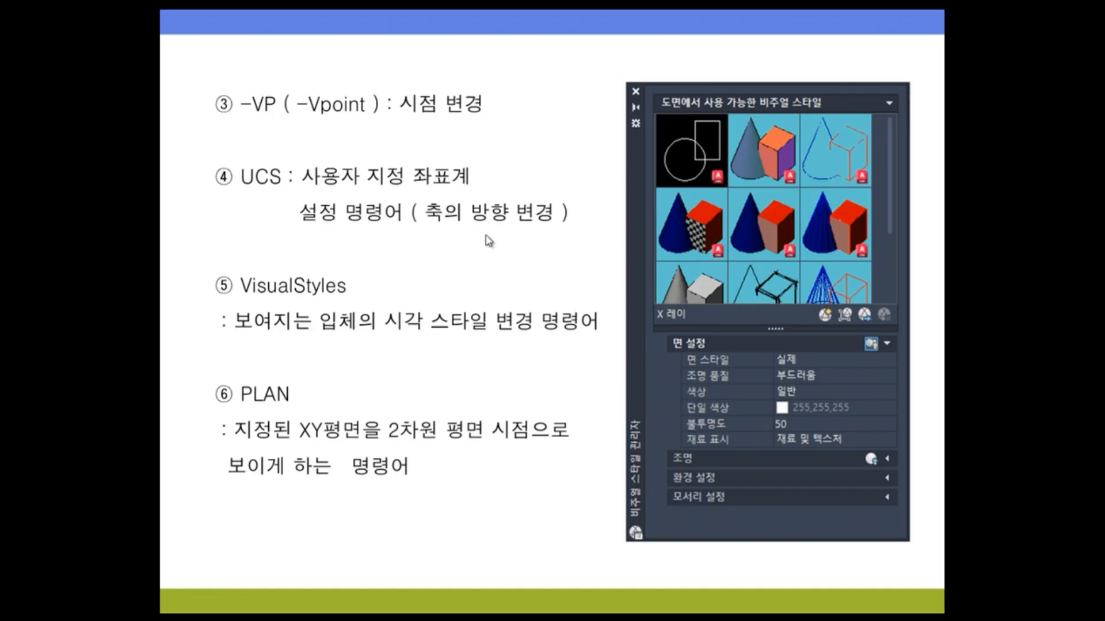
key("ctrl+2")
left_click_drag(229, 157, 298, 193, "ctrl")
left_click_drag(231, 372, 327, 409, "ctrl")
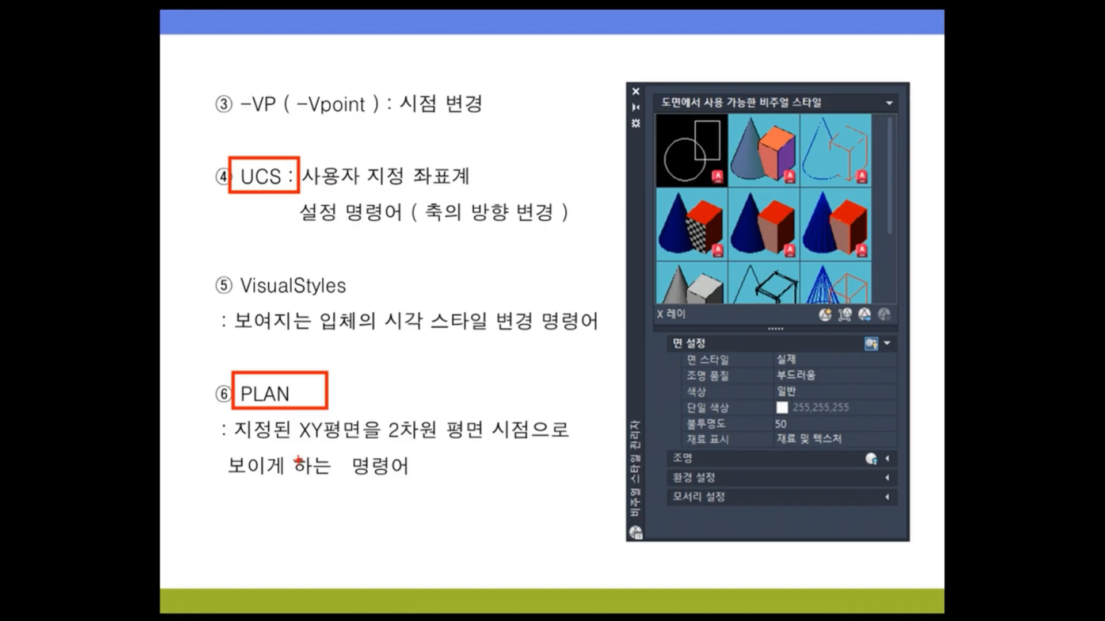
left_click_drag(228, 447, 561, 444)
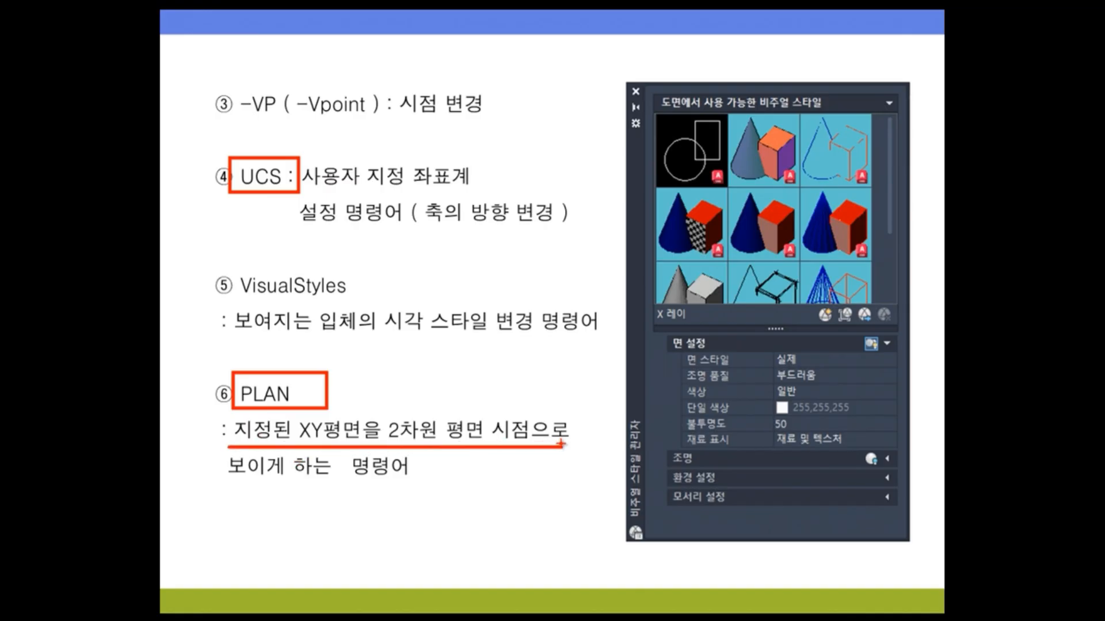
key("Escape")
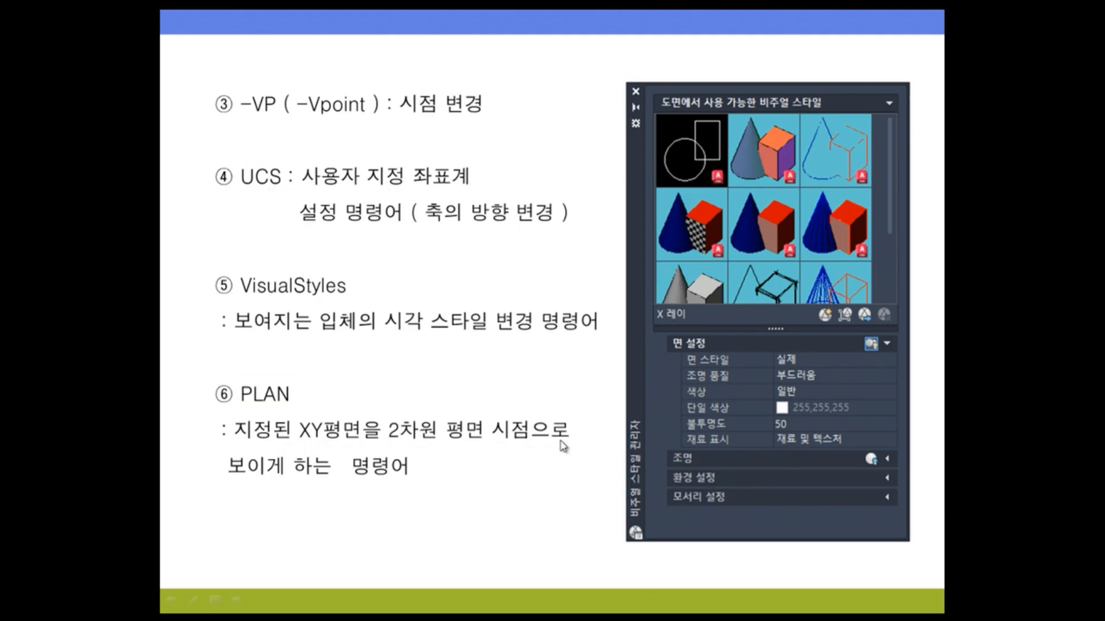
- Switch to AutoCAD and show the models in the top view (평면도) with the View Manager, with all three in view
key("alt+Tab")
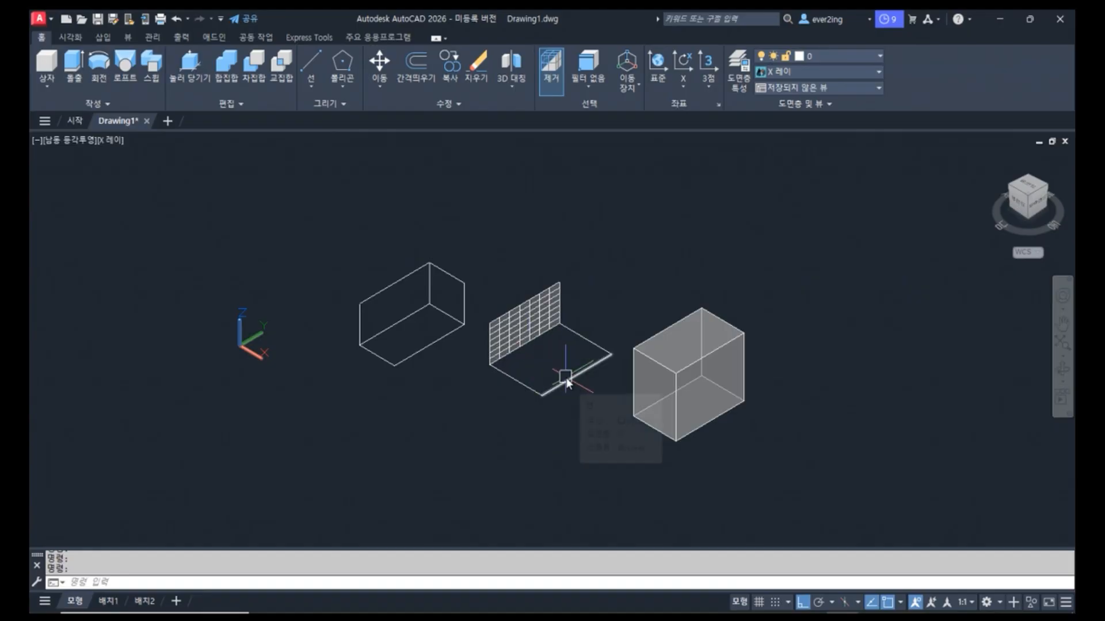
type("v")
key("Return")
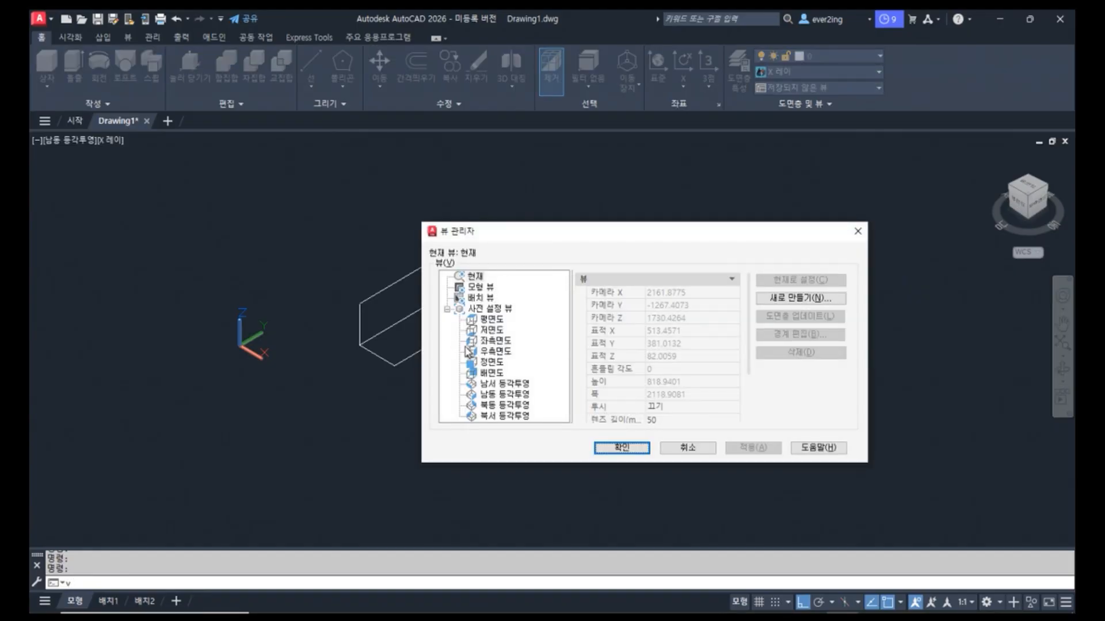
left_click(495, 319)
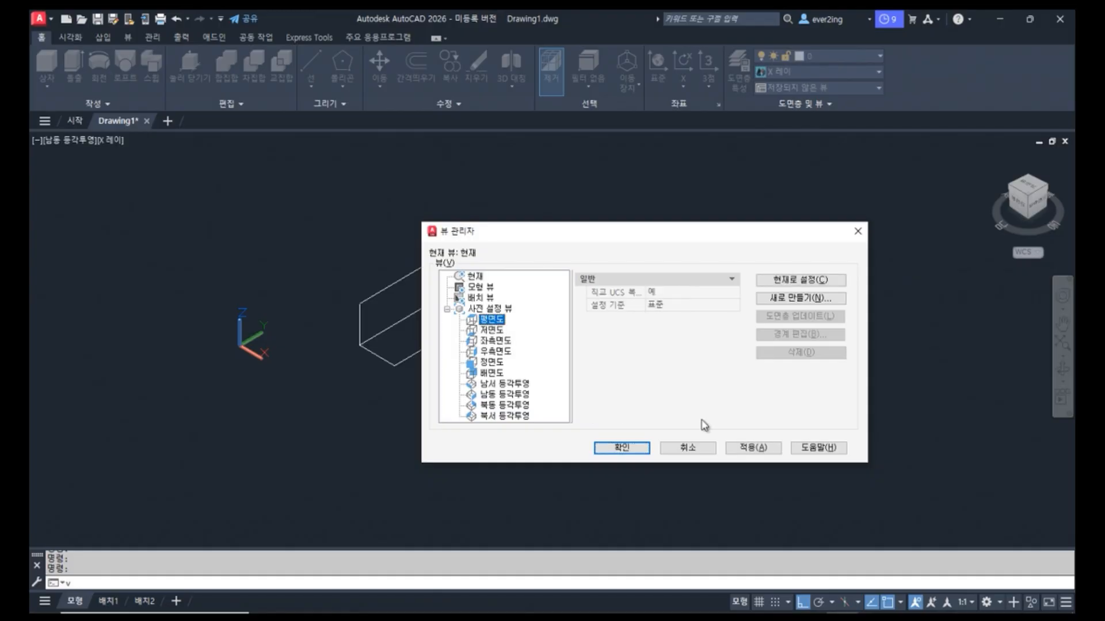
left_click(621, 448)
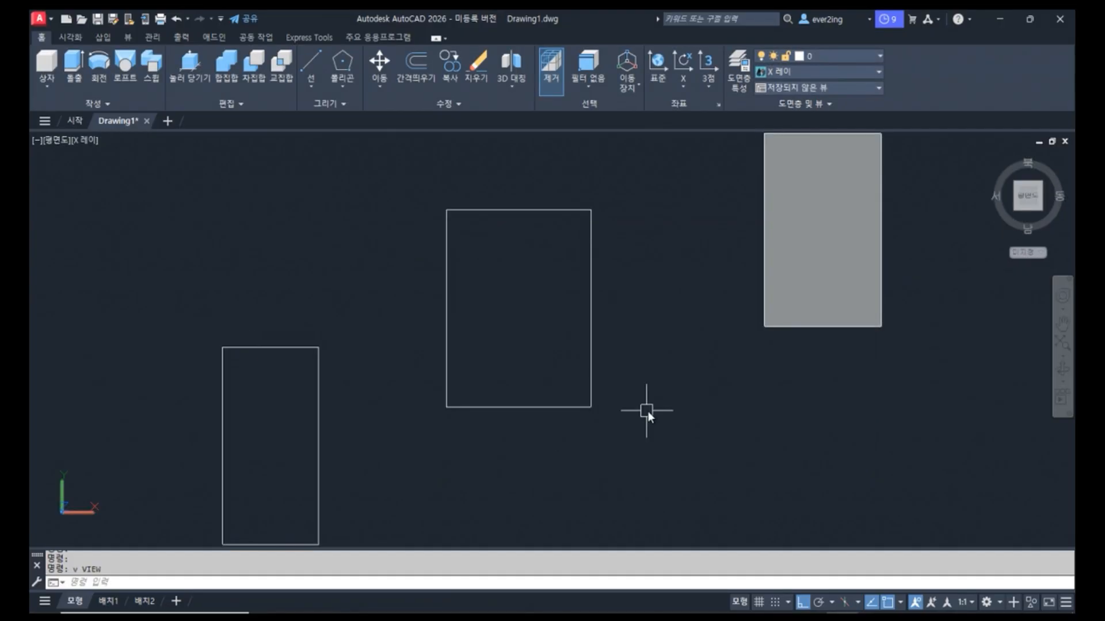
scroll(647, 411, "down", 4)
mouse_move(523, 518)
middle_mouse_down()
mouse_move(485, 430)
mouse_move(459, 421)
middle_mouse_up()
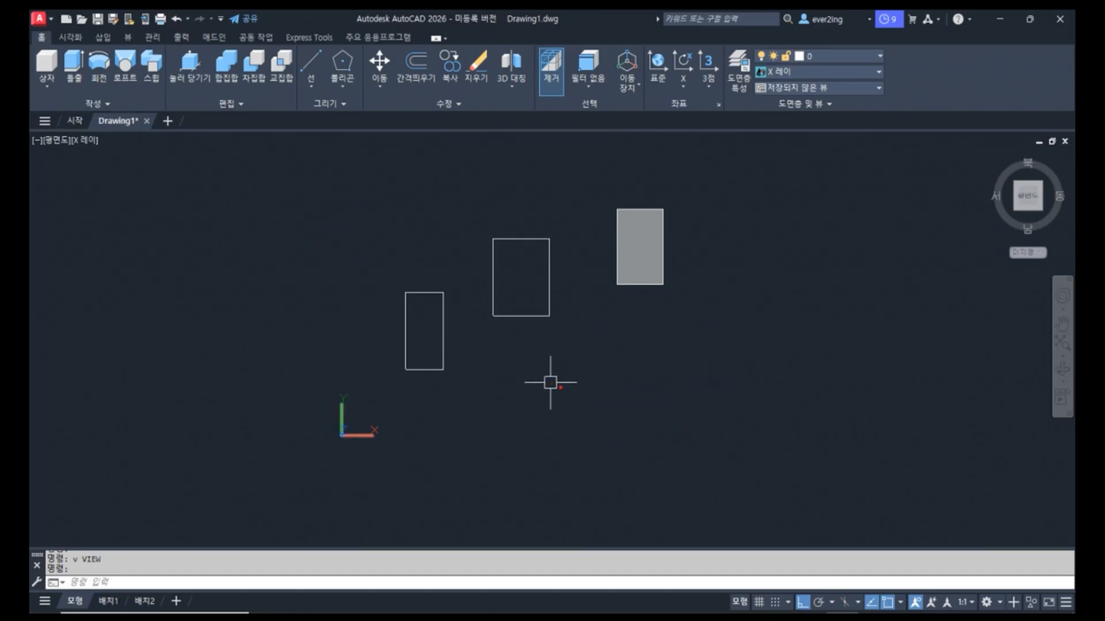
- Change to the front view (정면도) of the models with the View Manager
type("v")
key("Return")
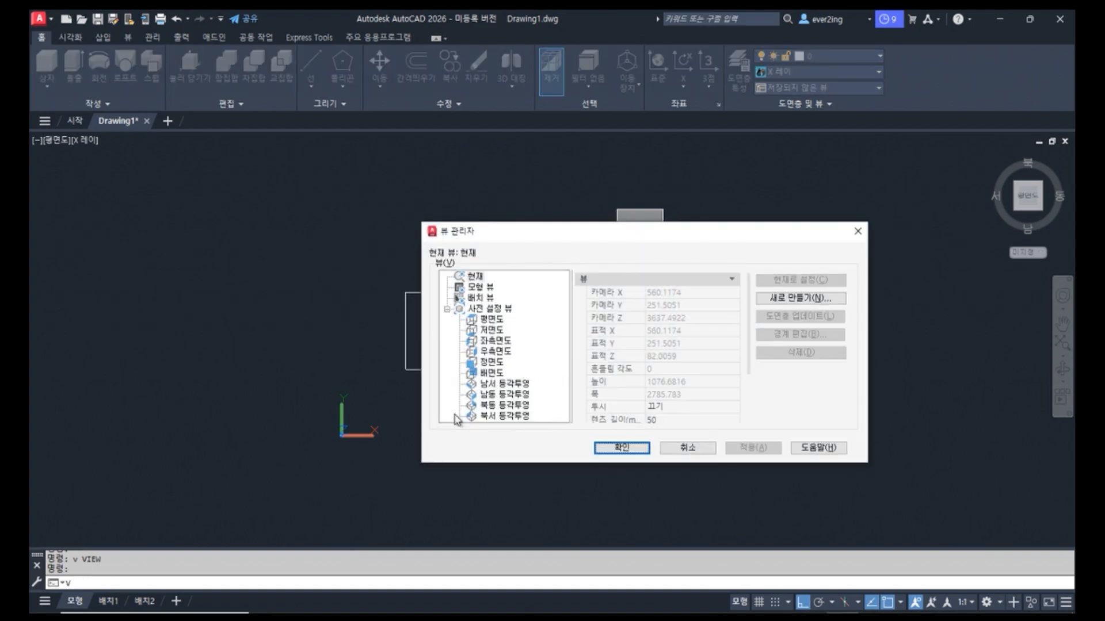
left_click(493, 362)
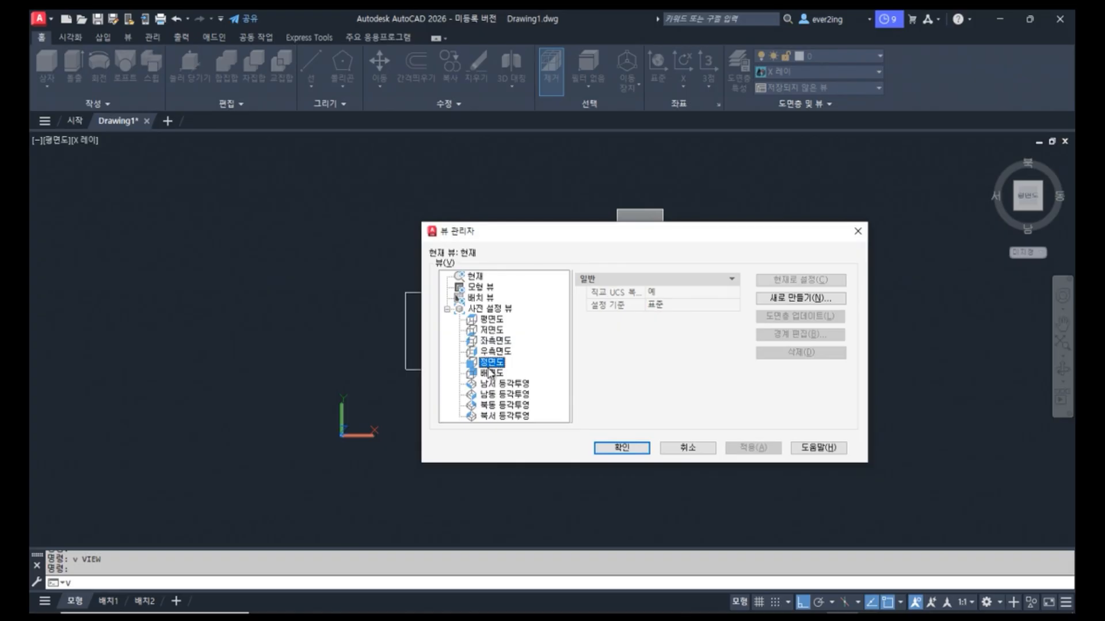
double_click(471, 365)
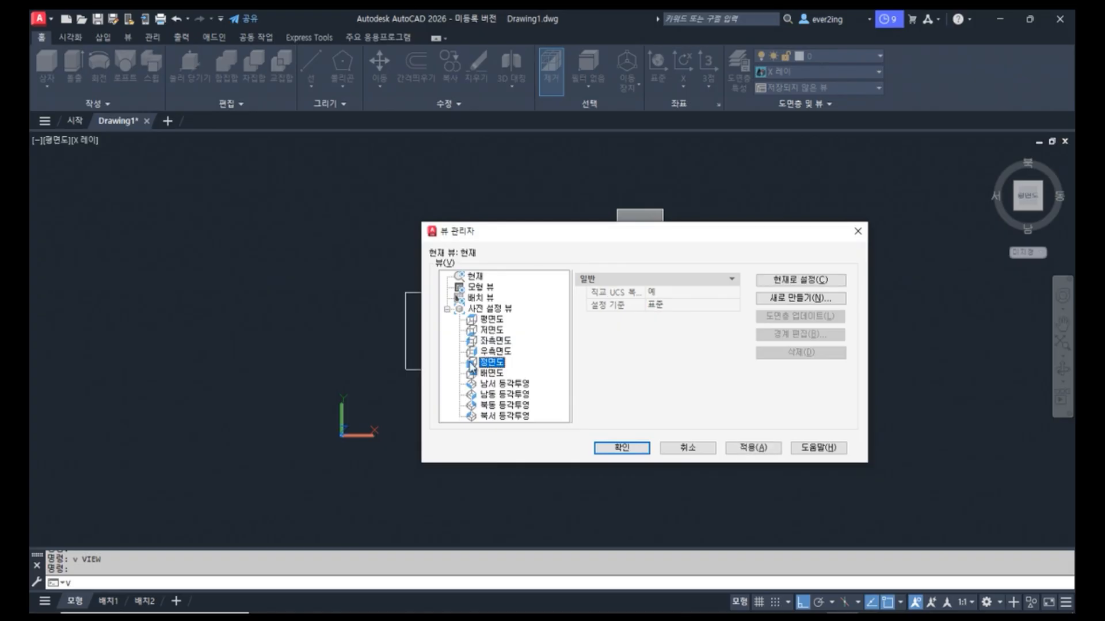
left_click(628, 448)
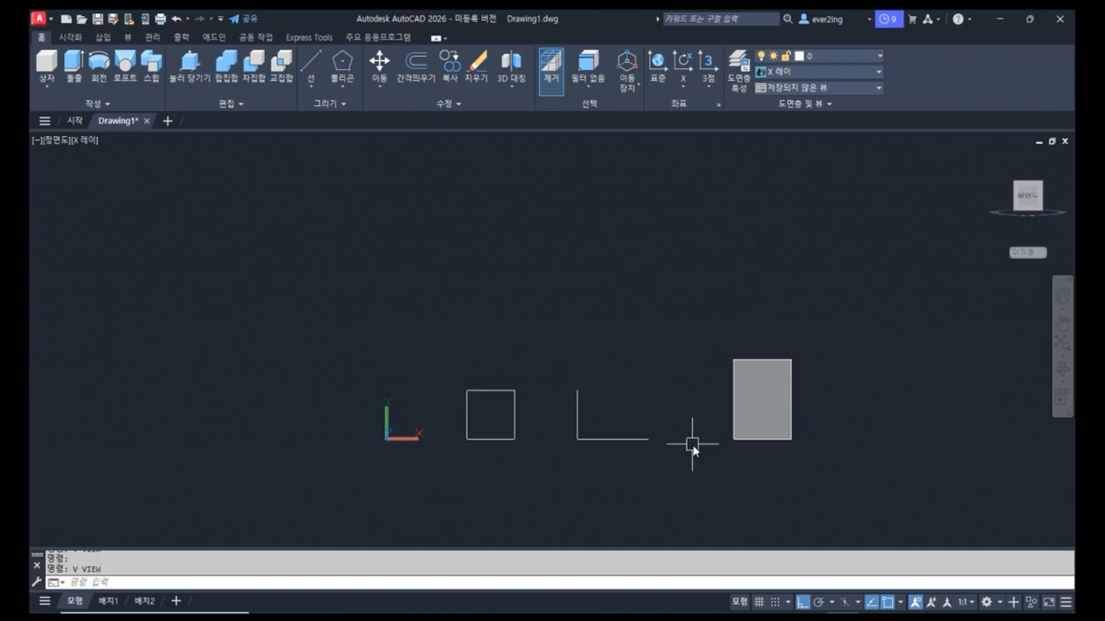
- Turn the models to a corner view with the ViewCube, and set the southeast isometric view (남동 등각투영) in the View Manager
left_click(1042, 182)
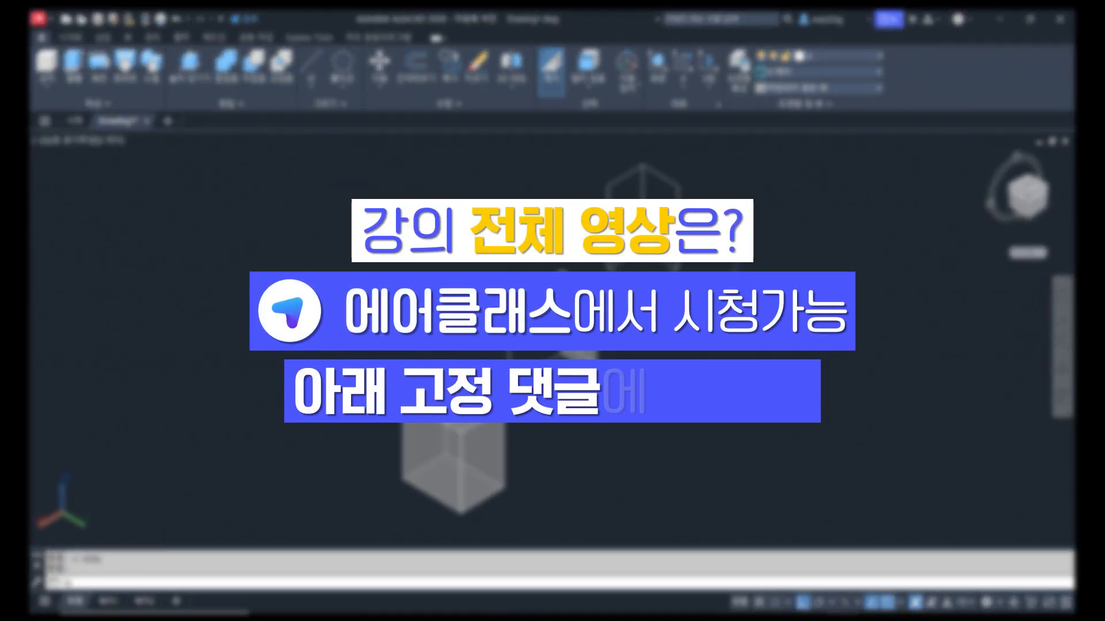
type("v")
key("Return")
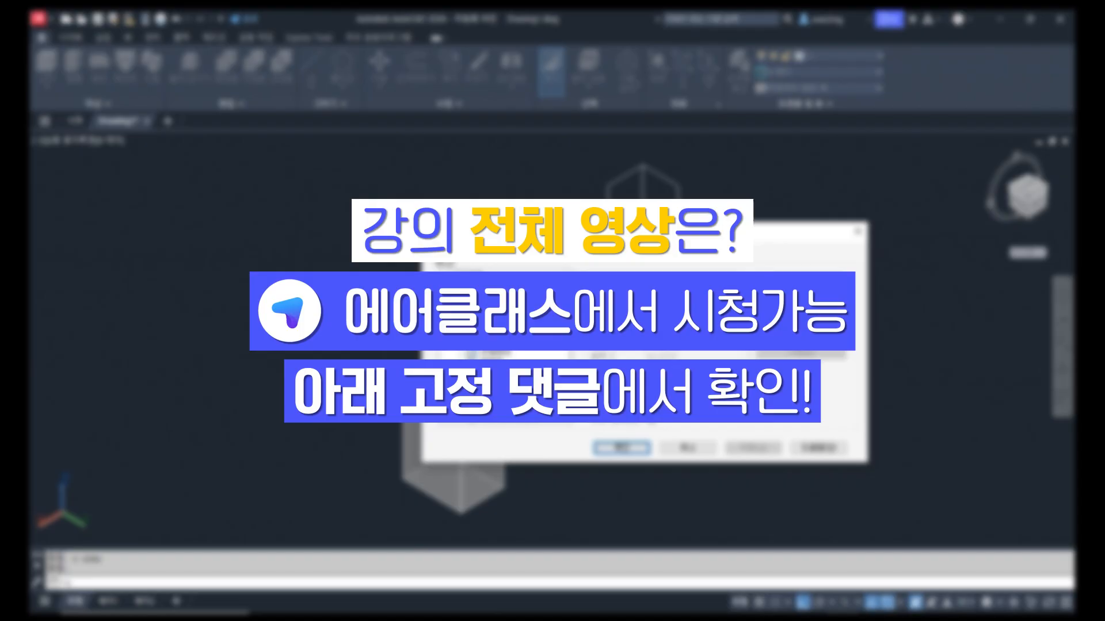
left_click(796, 282)
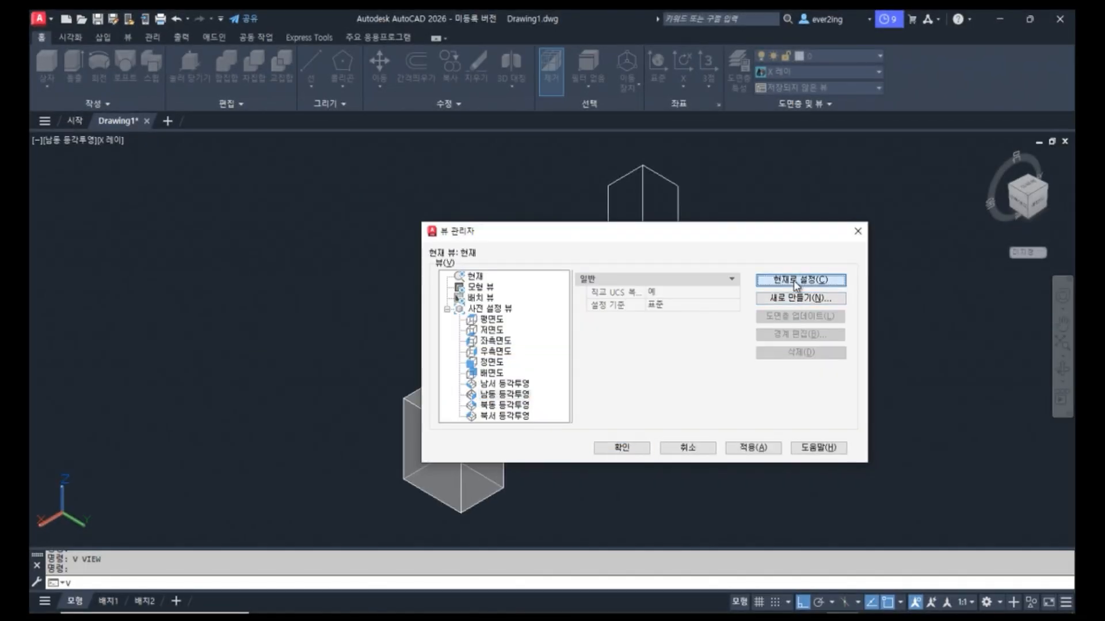
left_click(758, 447)
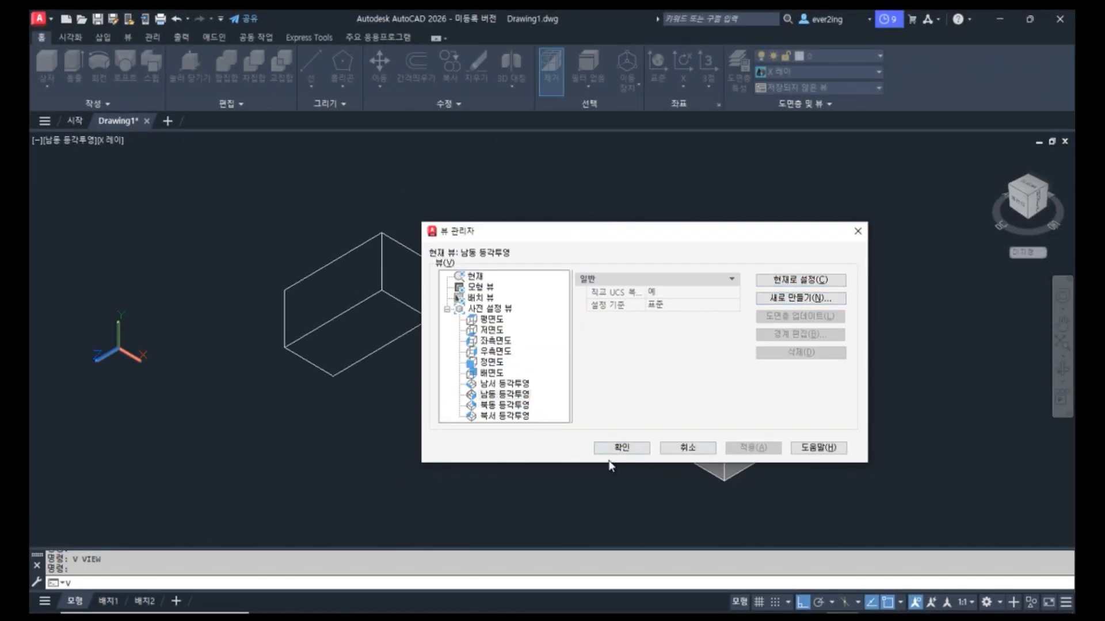
left_click(620, 447)
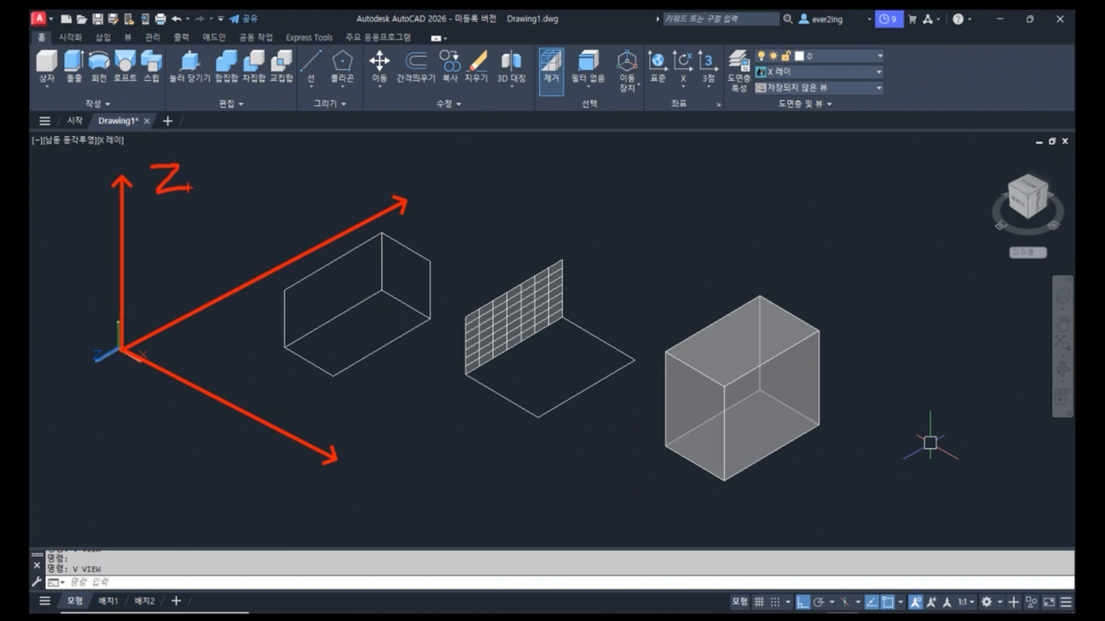
left_click_drag(466, 184, 441, 205)
mouse_move(398, 450)
left_mouse_down()
mouse_move(369, 473)
mouse_move(401, 481)
left_mouse_up()
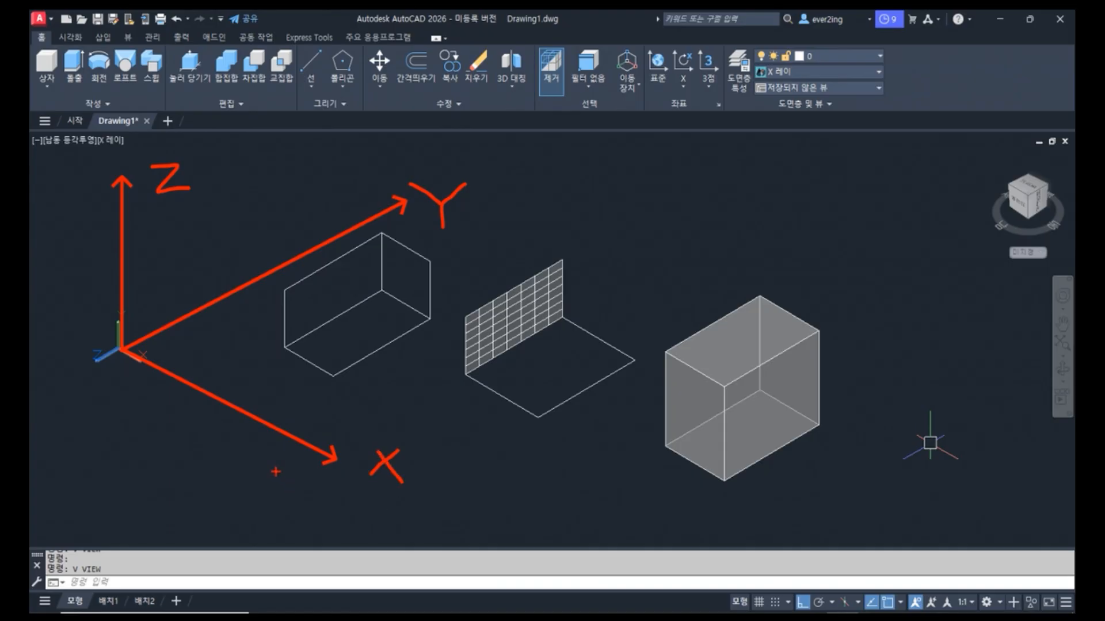
key("e")
mouse_move(165, 356)
left_mouse_down()
mouse_move(178, 383)
mouse_move(161, 403)
left_mouse_up()
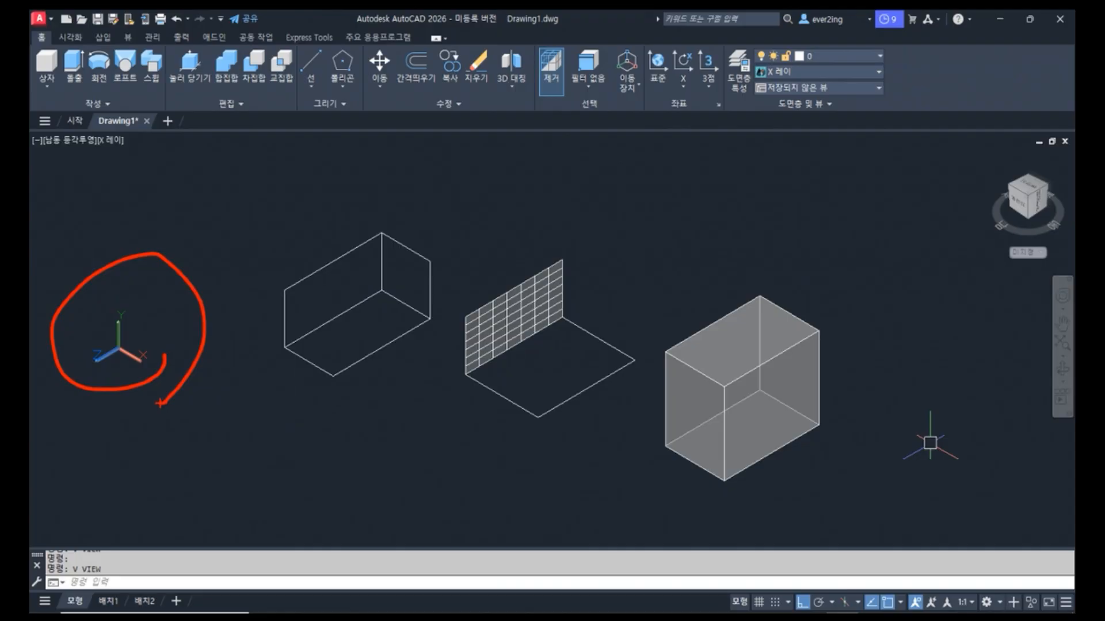
key("e")
left_click_drag(568, 490, 697, 421, "ctrl+shift")
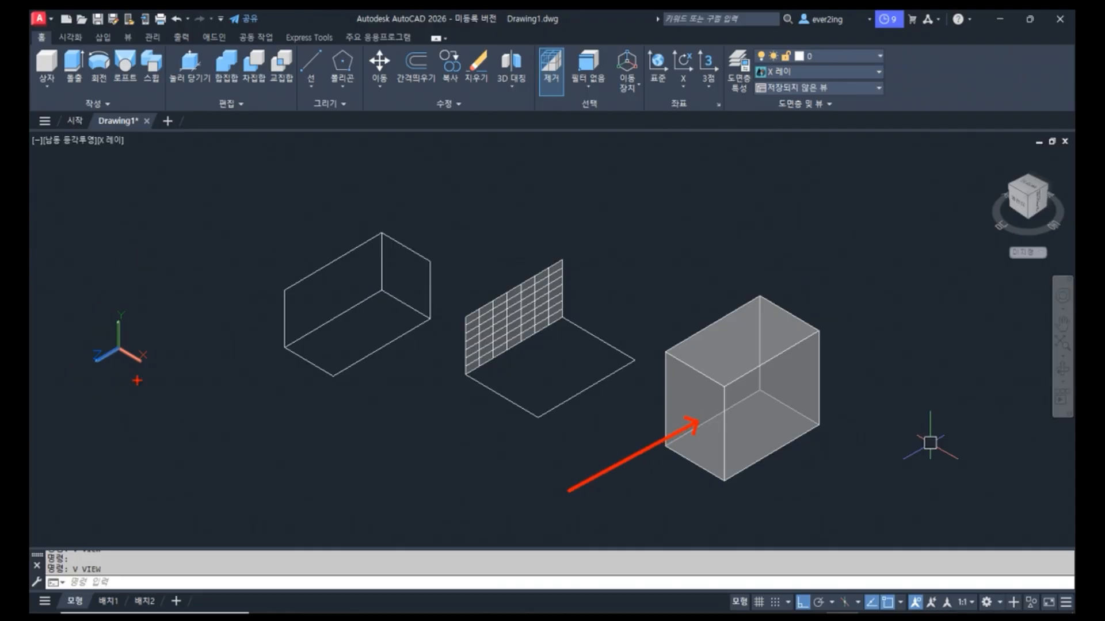
left_click_drag(119, 348, 626, 577, "ctrl+shift")
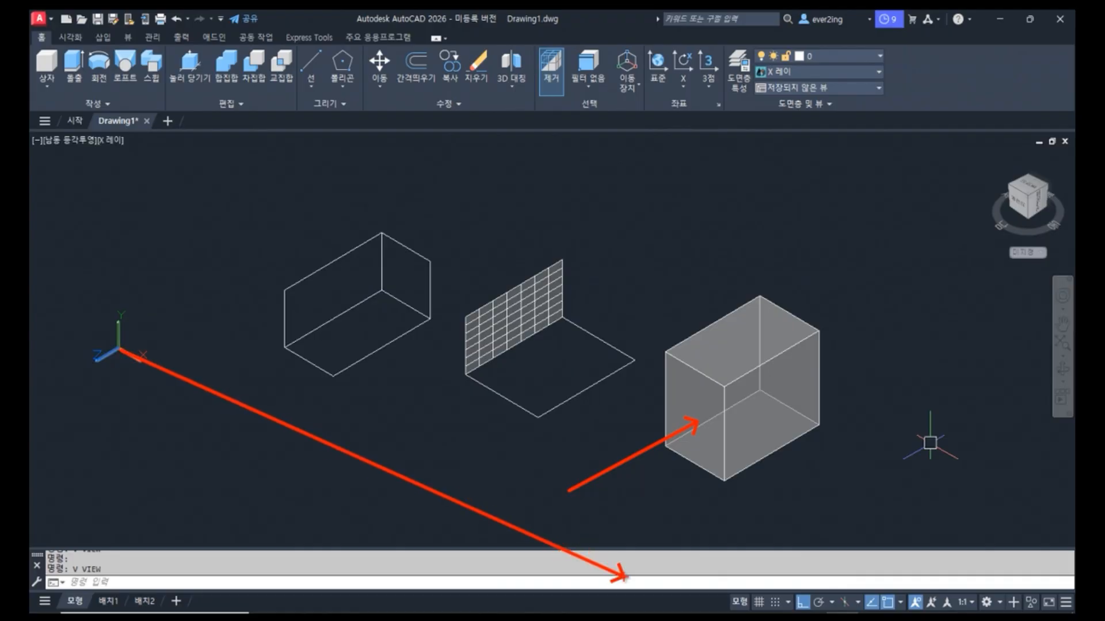
left_click_drag(118, 348, 118, 116, "ctrl+shift")
left_click_drag(659, 397, 697, 376, "ctrl+shift")
left_click_drag(669, 417, 711, 390, "ctrl+shift")
left_click_drag(682, 447, 716, 430, "ctrl+shift")
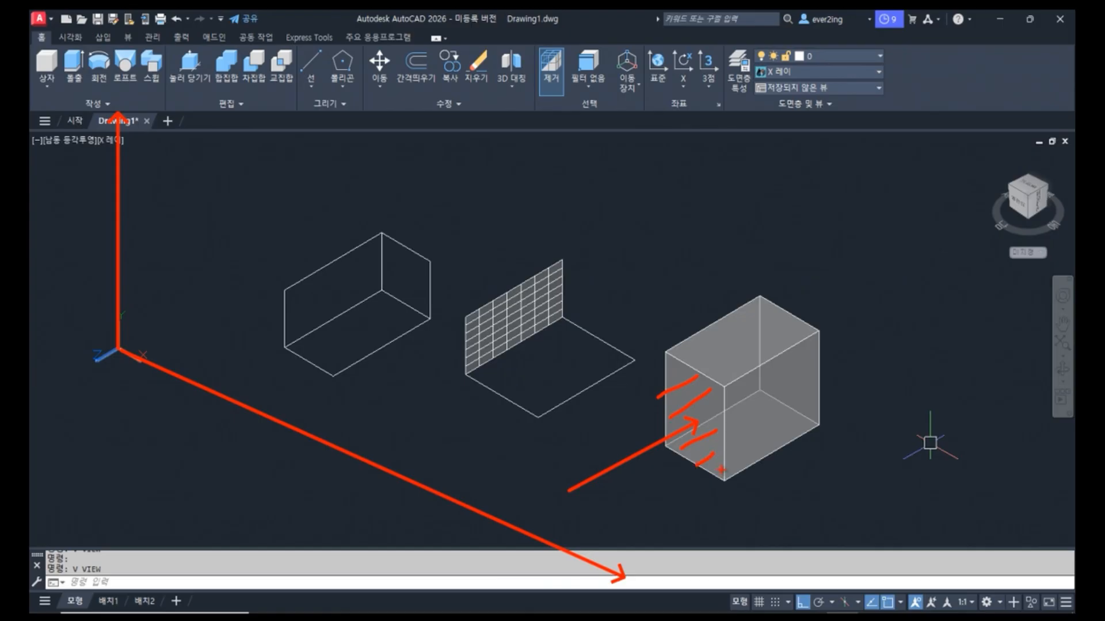
key("Escape")
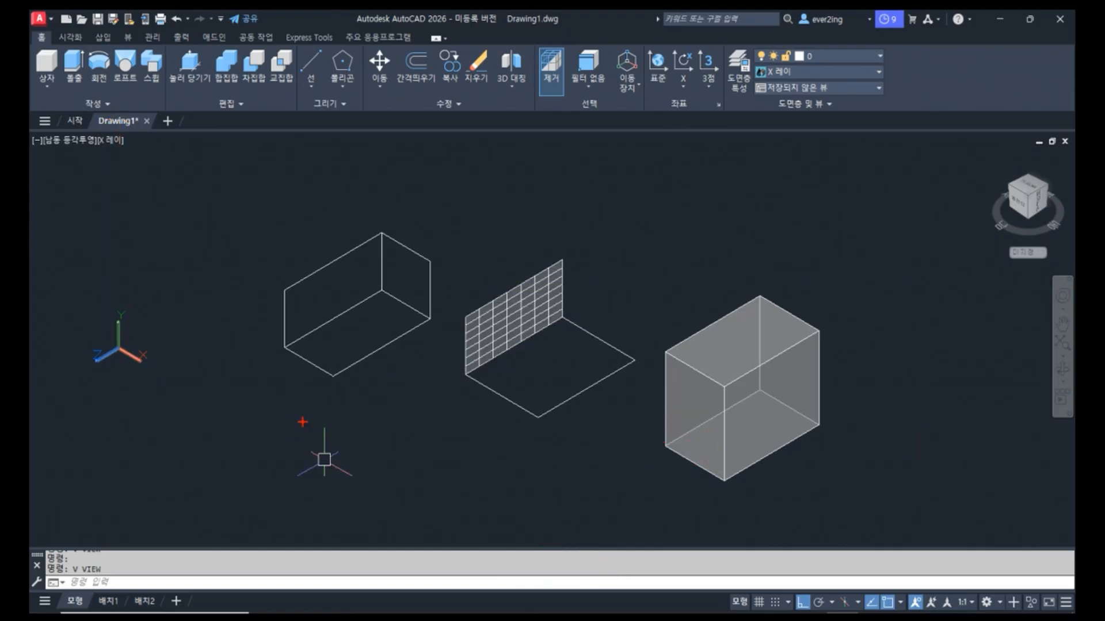
type("v")
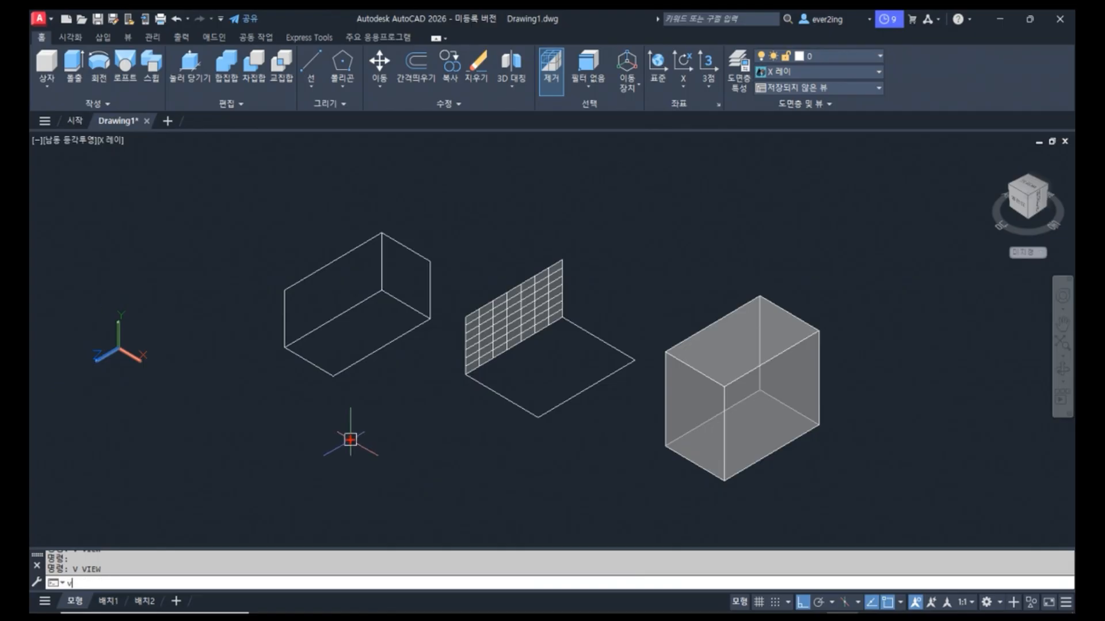
key("Return")
left_click(491, 320)
left_click(491, 330)
left_click(495, 352)
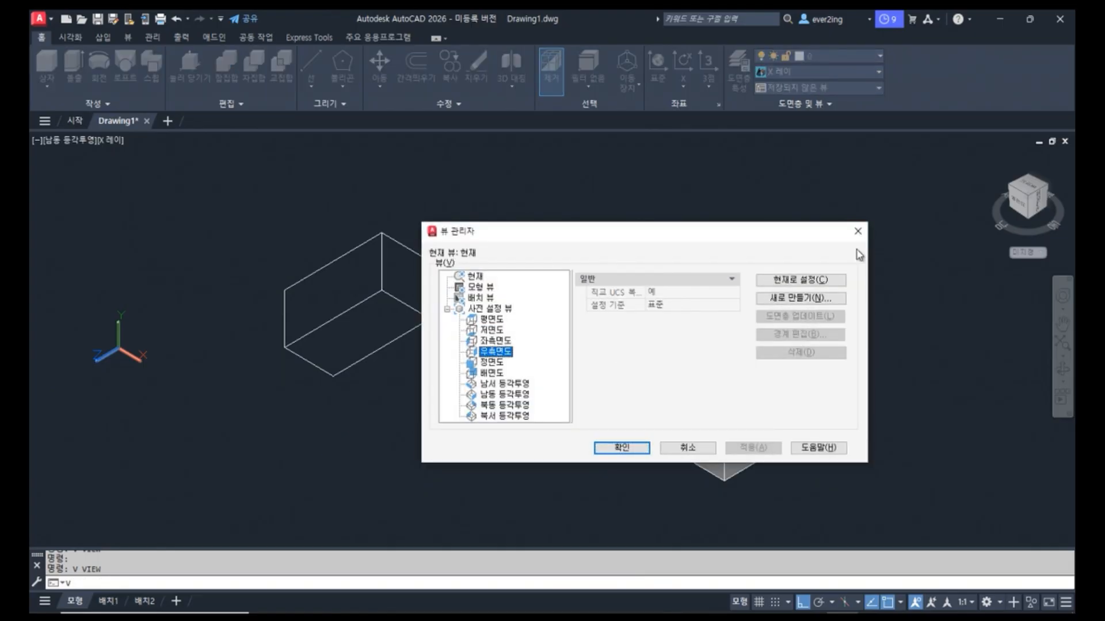
left_click(858, 230)
- Define a UCS on the solid box's top face: origin at its west corner, X toward the front corner, XY plane through the rear corner
type("ucs")
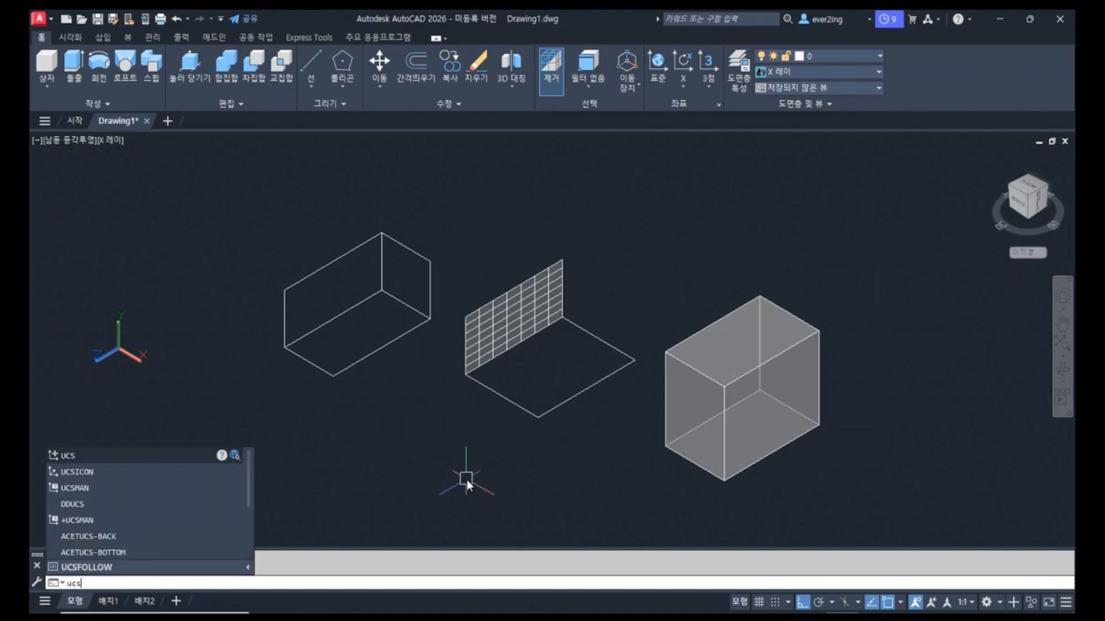
key("Return")
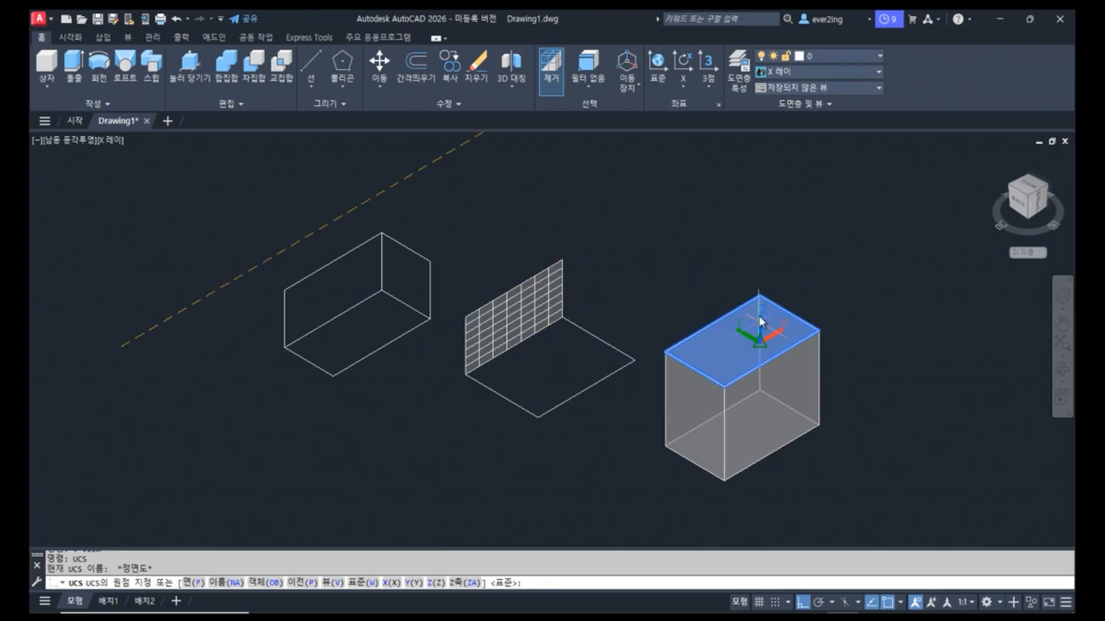
left_click(669, 362)
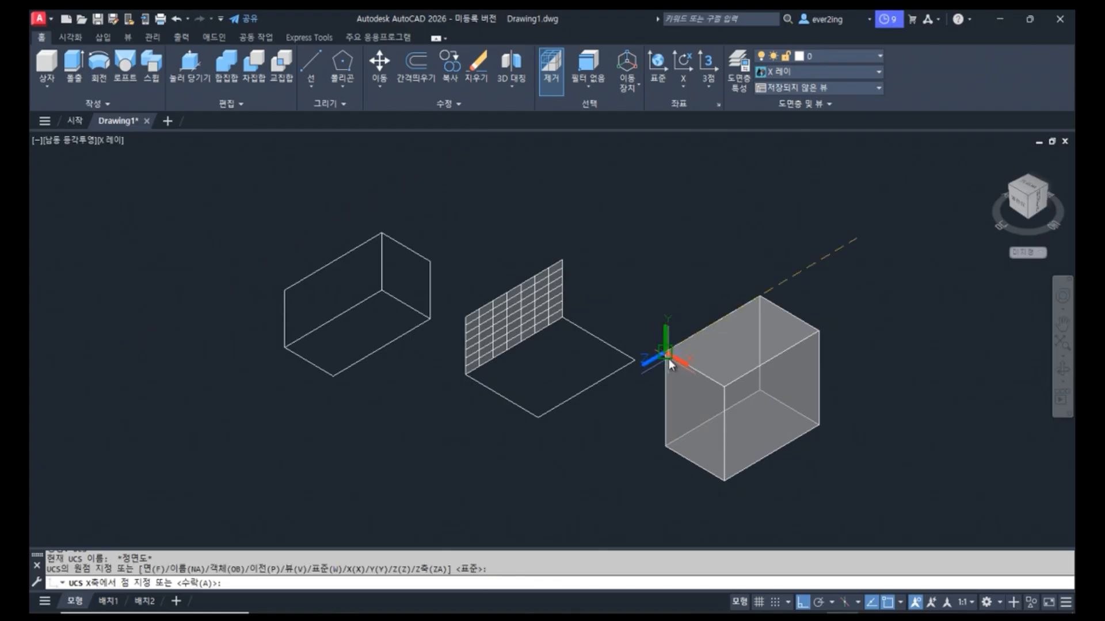
left_click(725, 394)
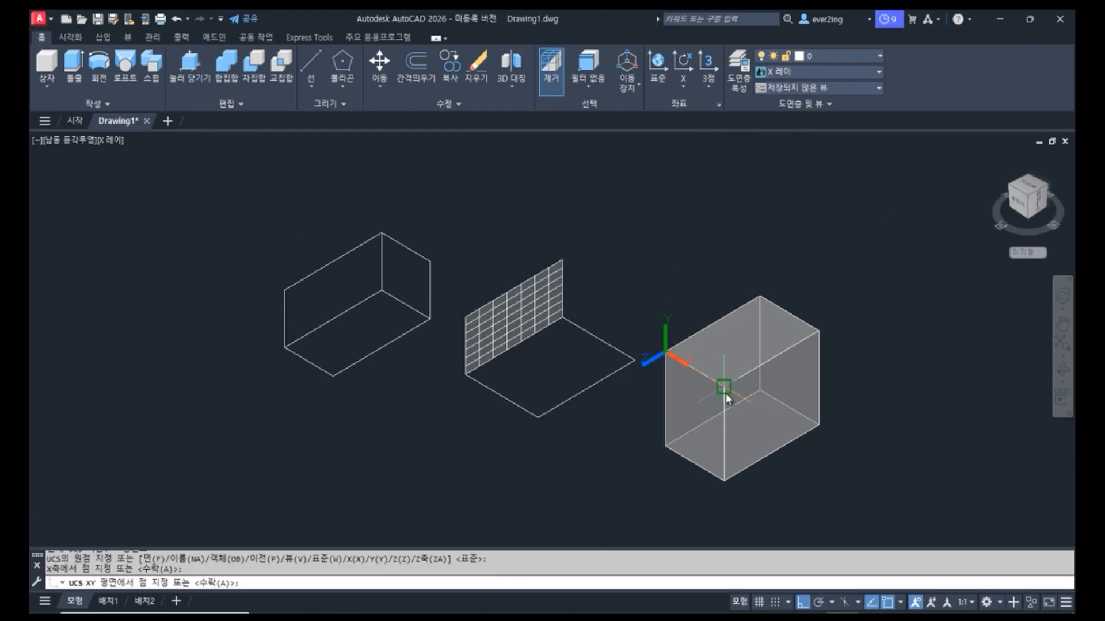
left_click(760, 296)
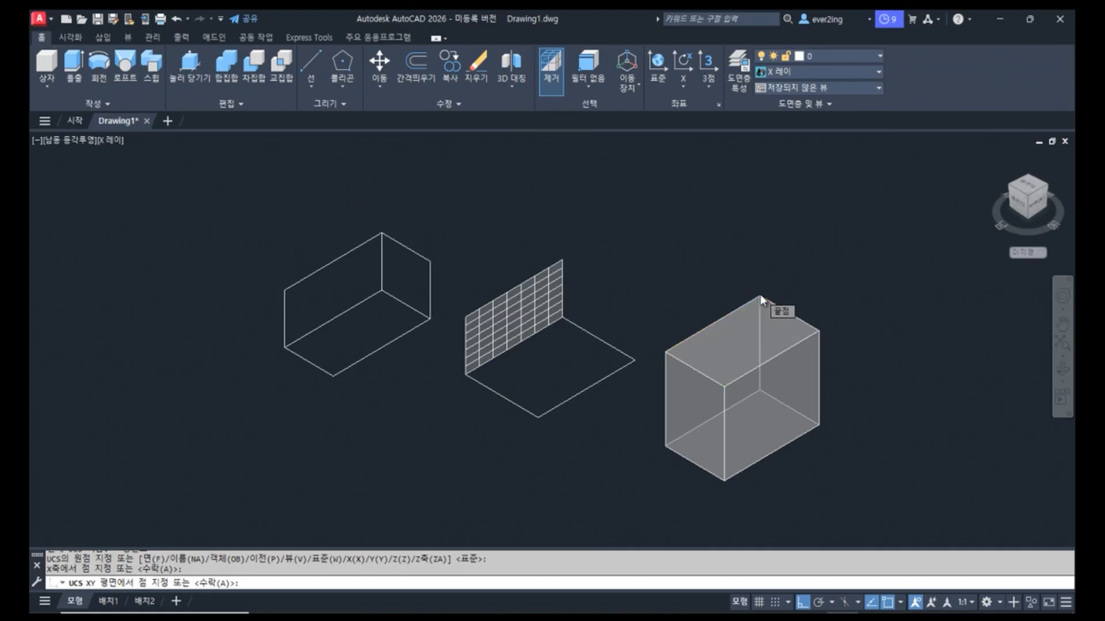
left_click(760, 296)
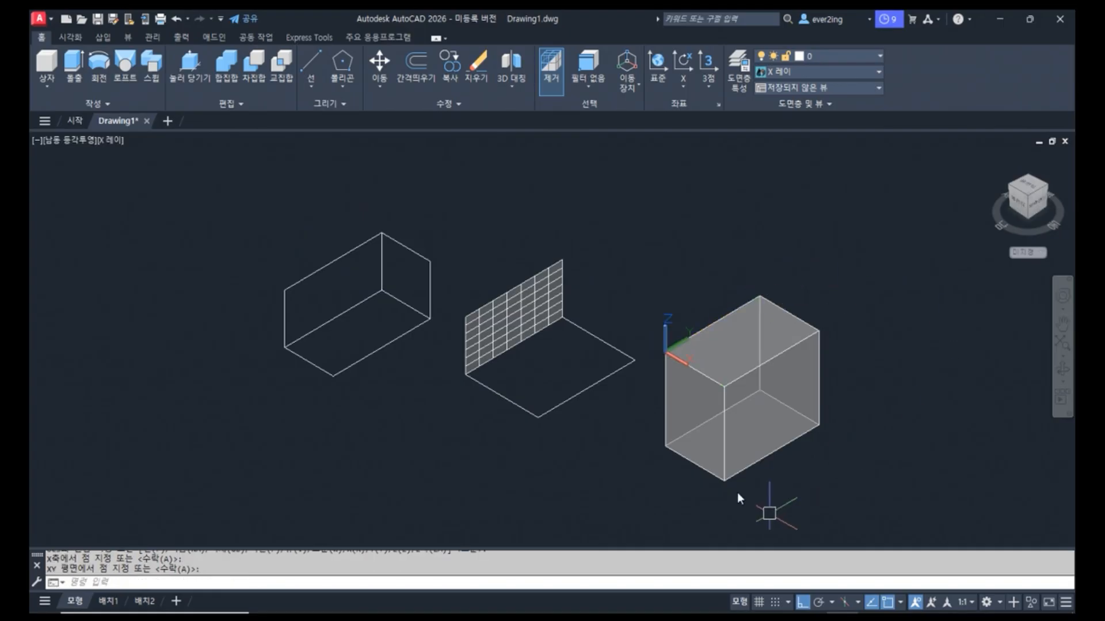
scroll(693, 365, "up", 5)
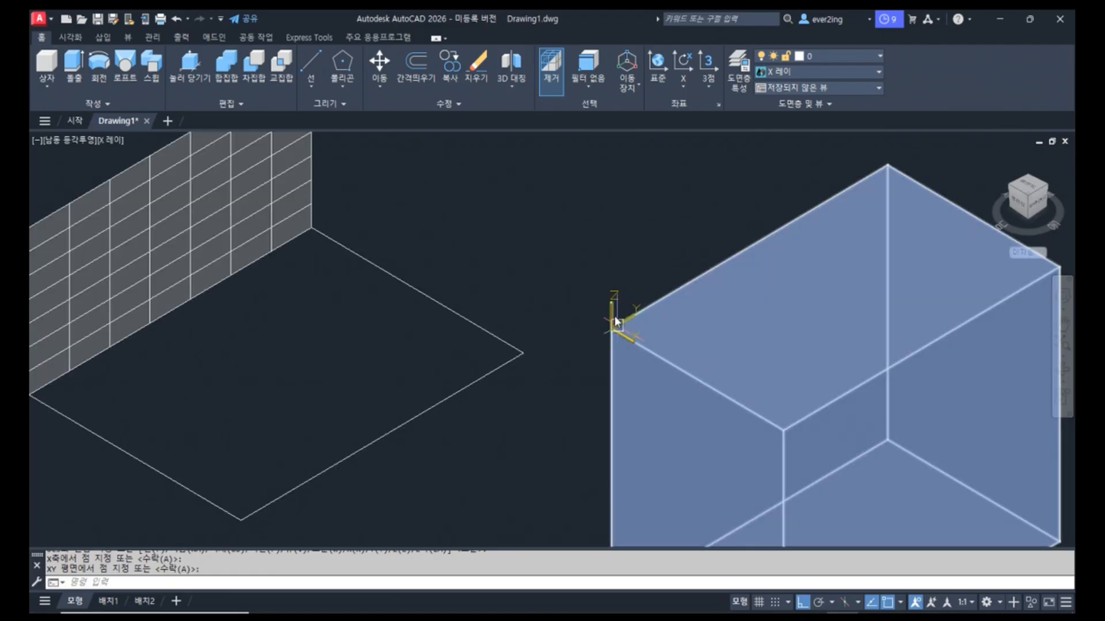
scroll(731, 382, "down", 8)
middle_click_drag(781, 393, 726, 377)
- Reset the UCS from the solid box to the world coordinate system (표준)
key("Return")
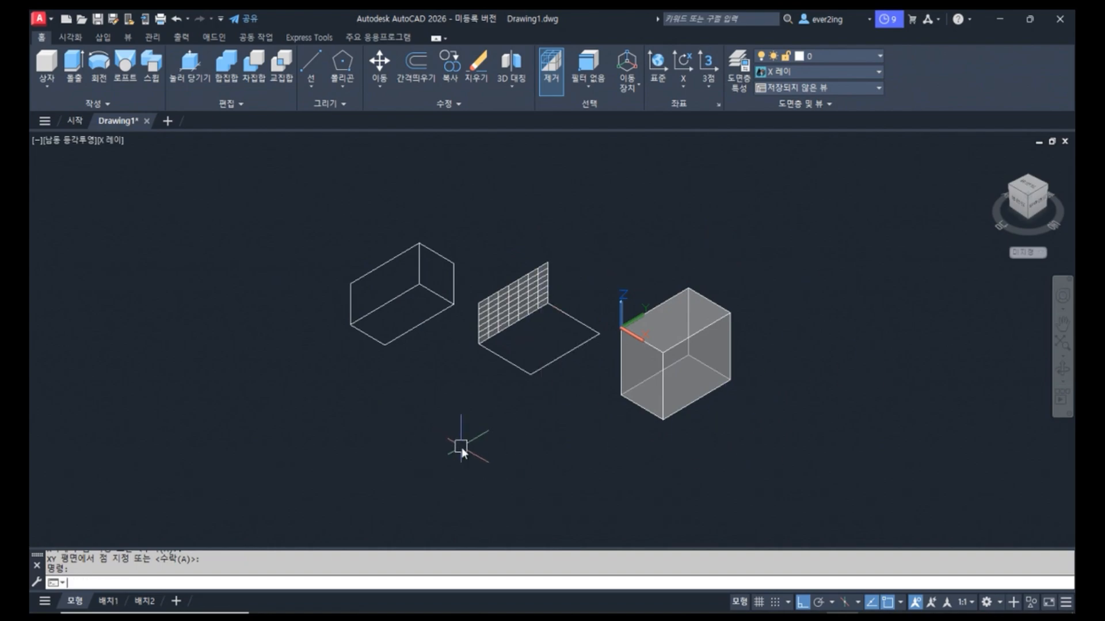
type("cs")
key("Return")
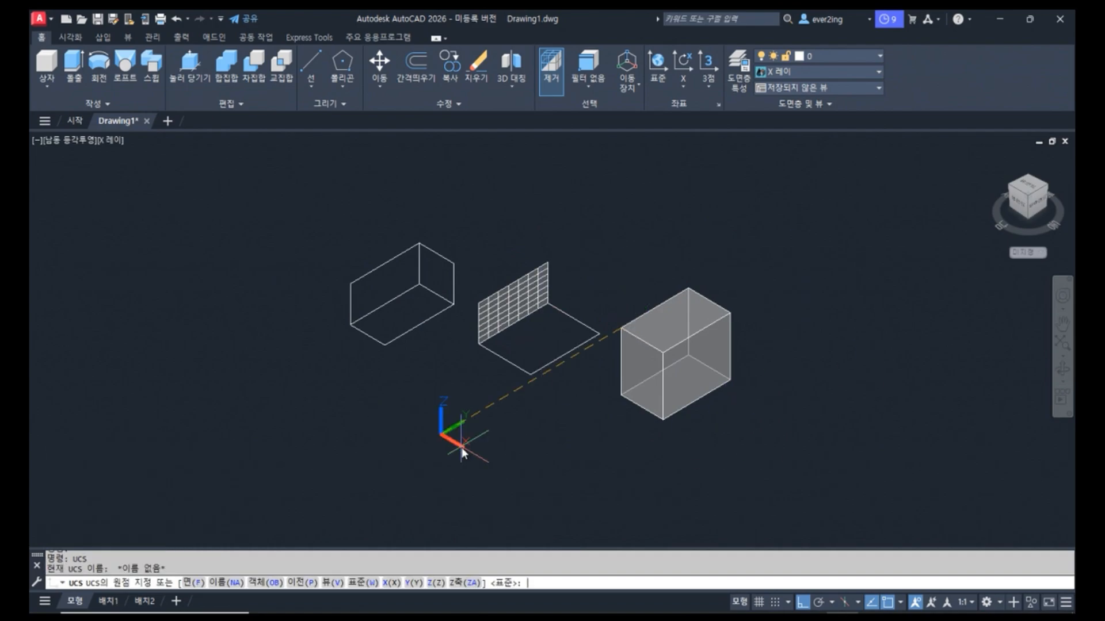
key("ctrl+2")
mouse_move(530, 591)
left_mouse_down()
mouse_move(490, 601)
mouse_move(506, 611)
left_mouse_up()
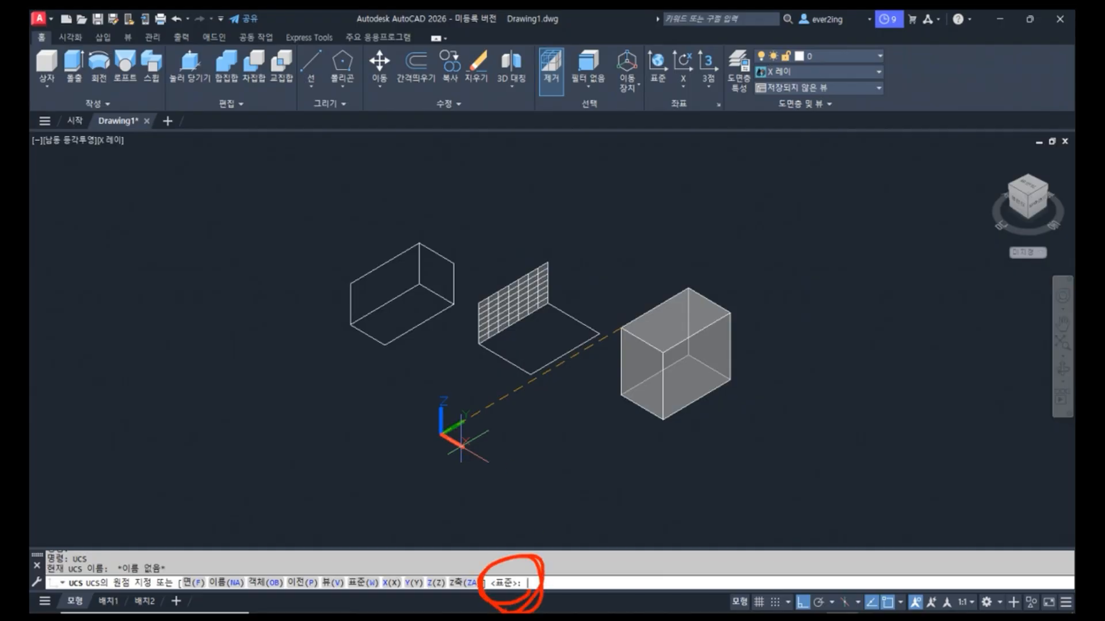
key("Escape")
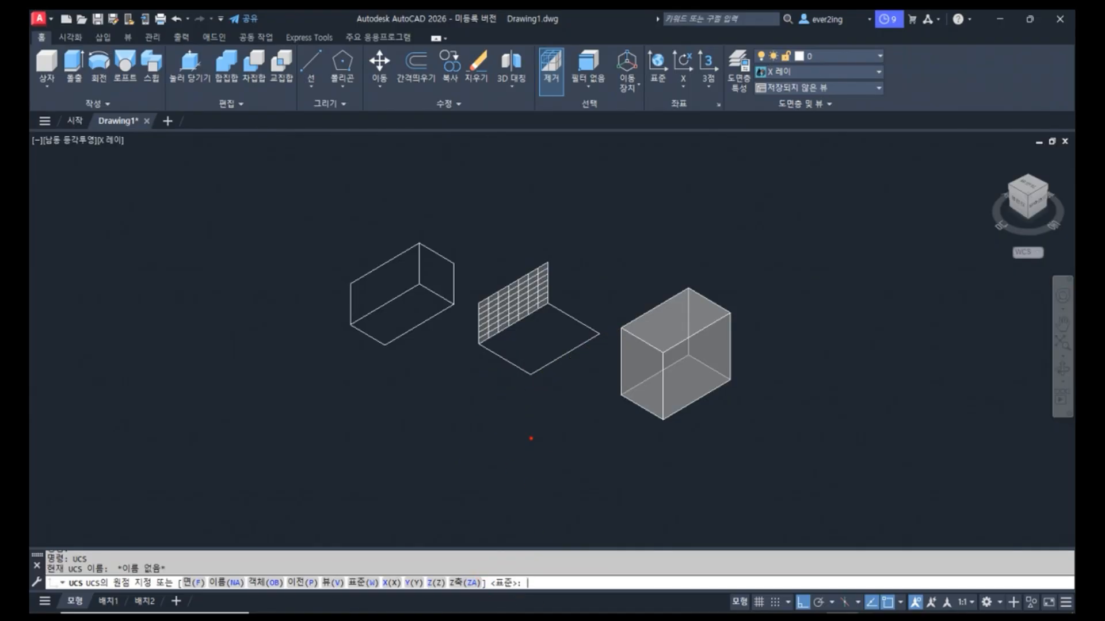
key("Return")
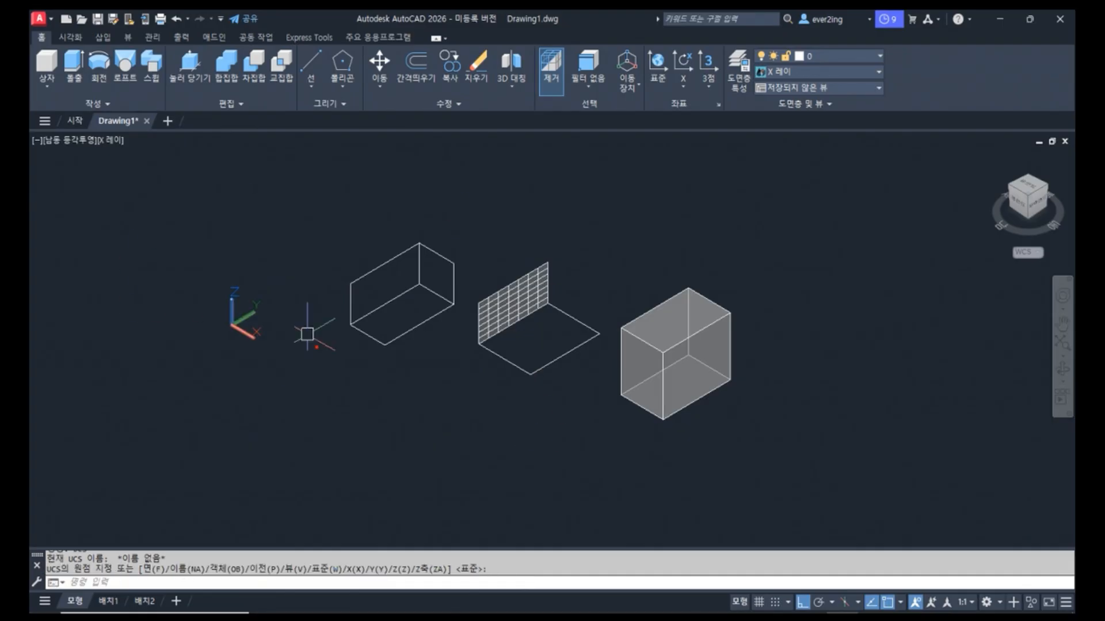
mouse_move(228, 326)
left_mouse_down()
mouse_move(217, 322)
mouse_move(220, 338)
left_mouse_up()
left_click_drag(660, 255, 664, 321)
left_click_drag(233, 325, 295, 359)
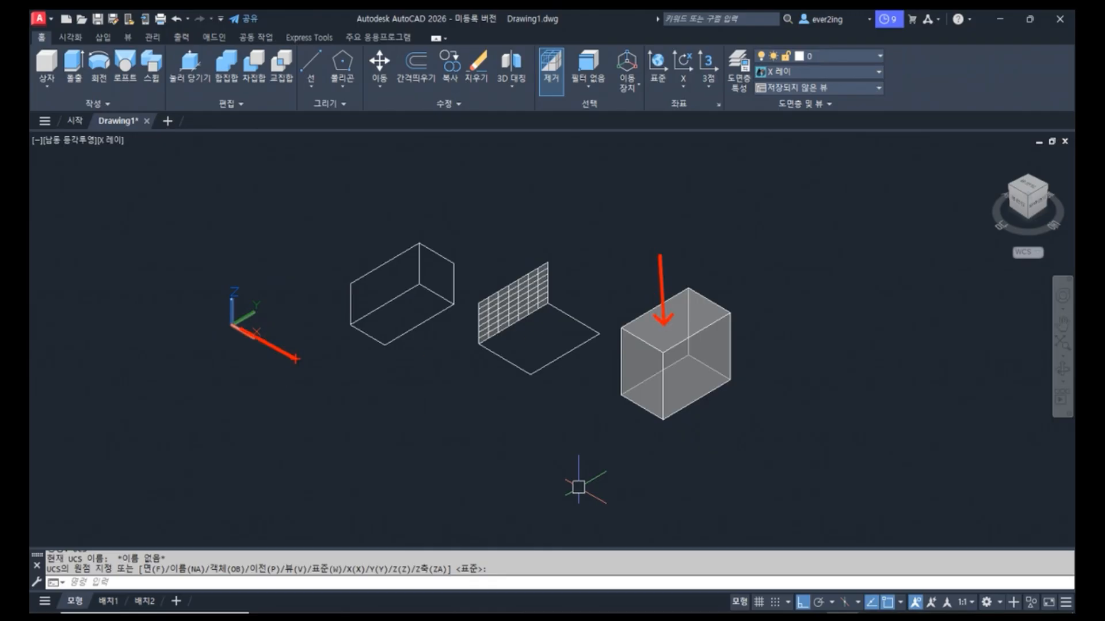
left_click_drag(271, 311, 315, 291)
key("Escape")
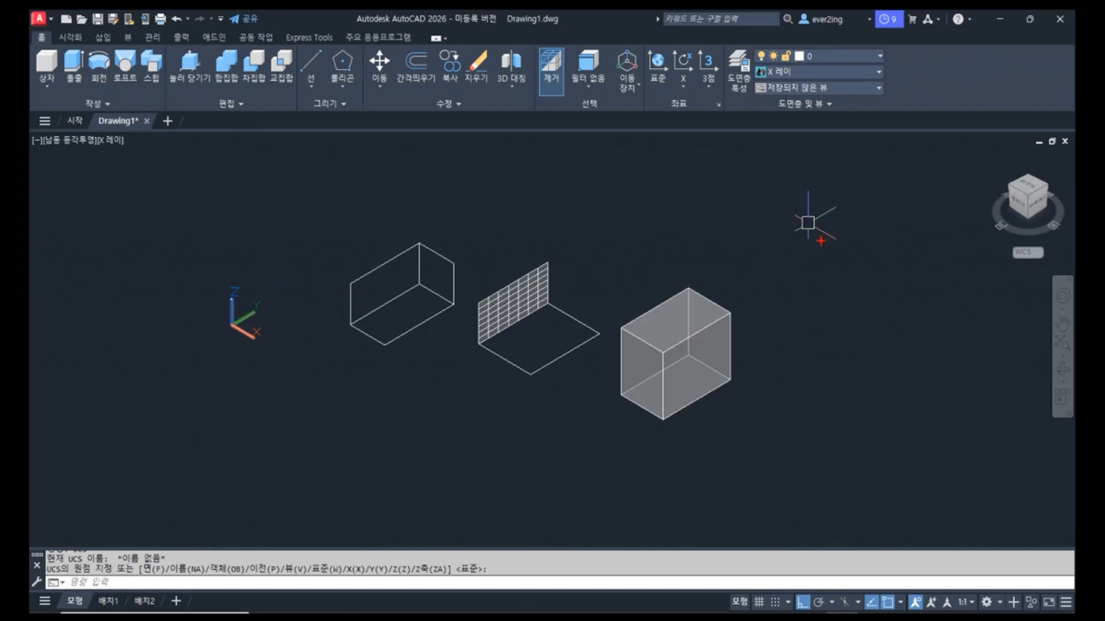
- Show the plan view of the current (현재) world UCS with PLAN, keeping all three models in view
type("PLAN")
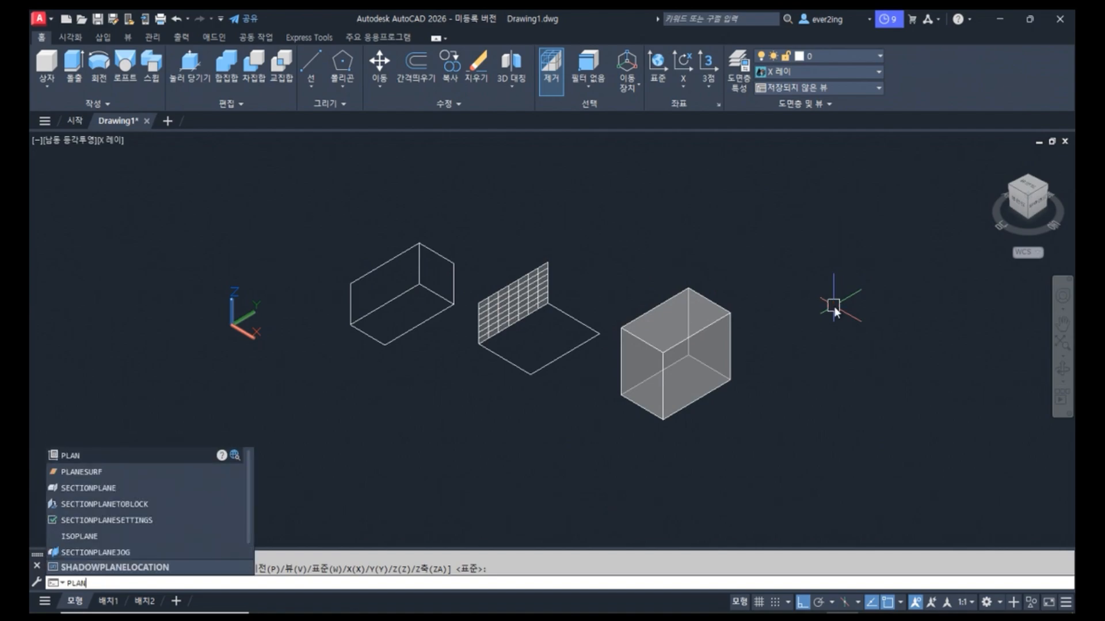
key("Return")
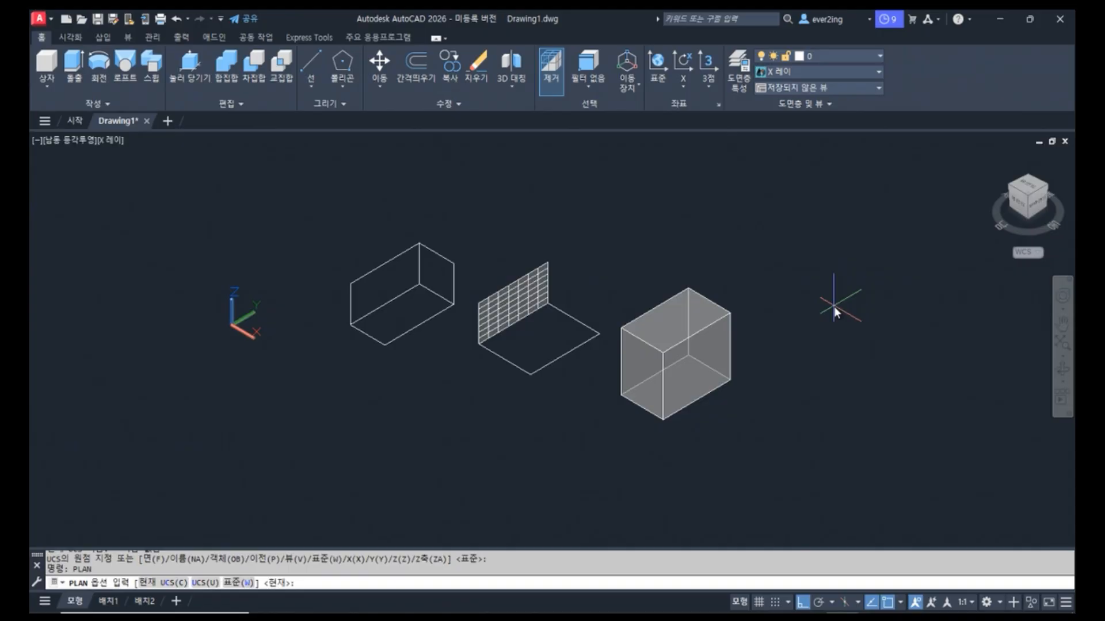
key("Return")
scroll(808, 375, "down", 5)
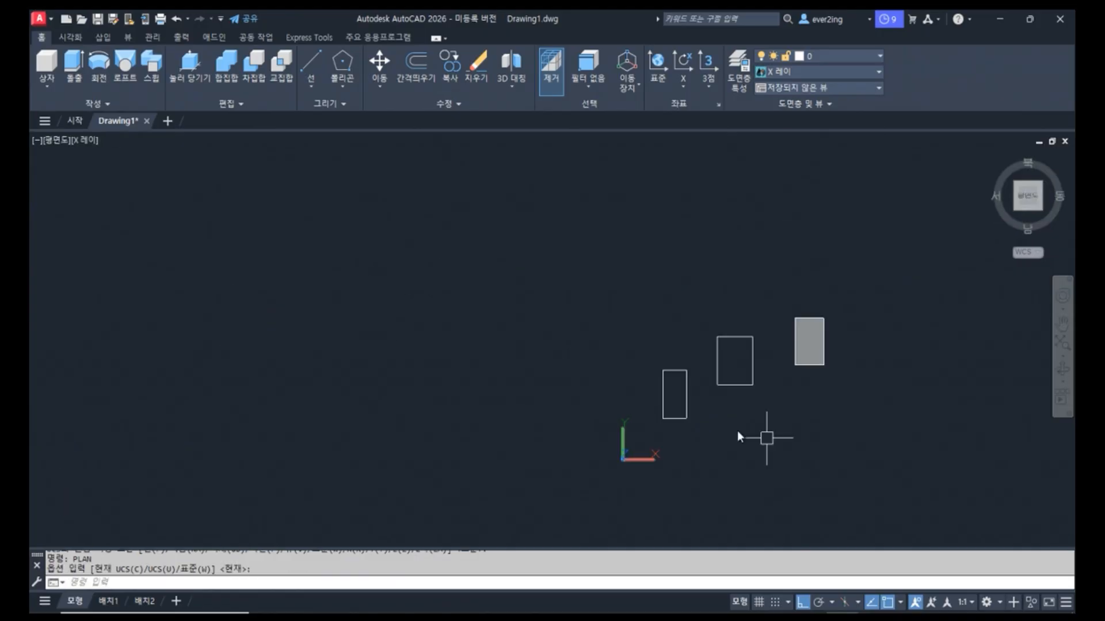
middle_click_drag(802, 419, 689, 407)
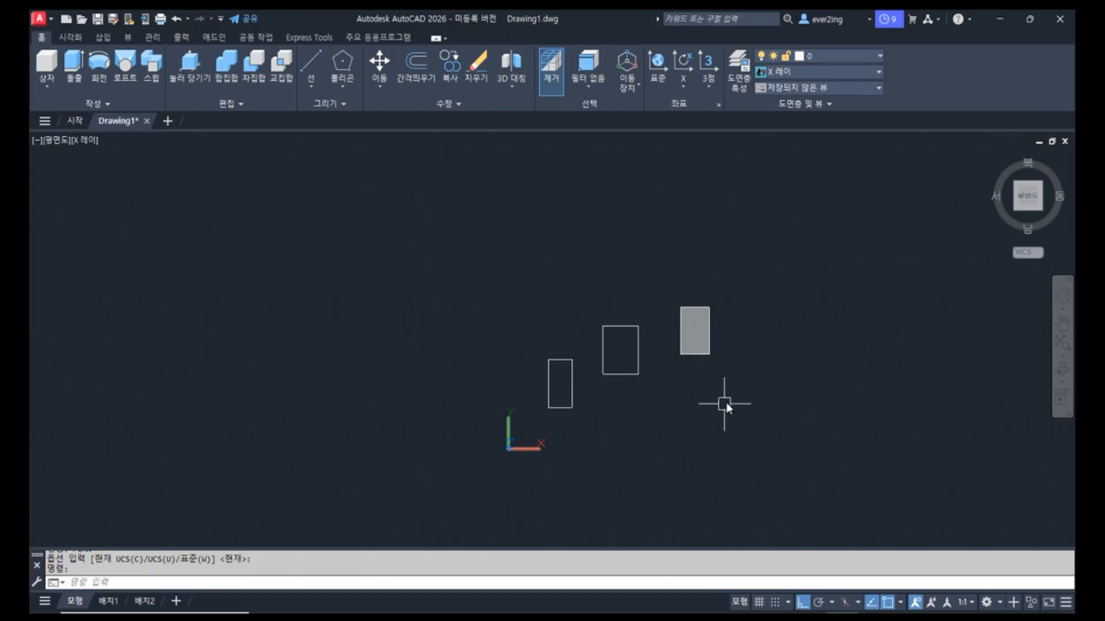
- Return the models to the southeast isometric view (남동 등각투영) with the View Manager
type("v")
key("Return")
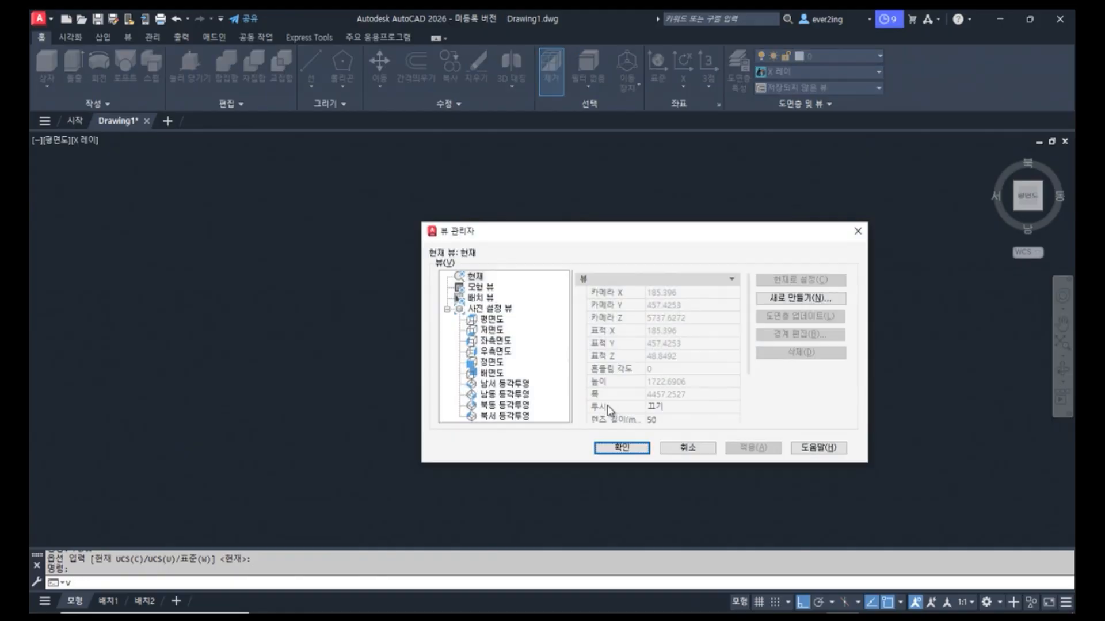
left_click(500, 394)
left_click(624, 448)
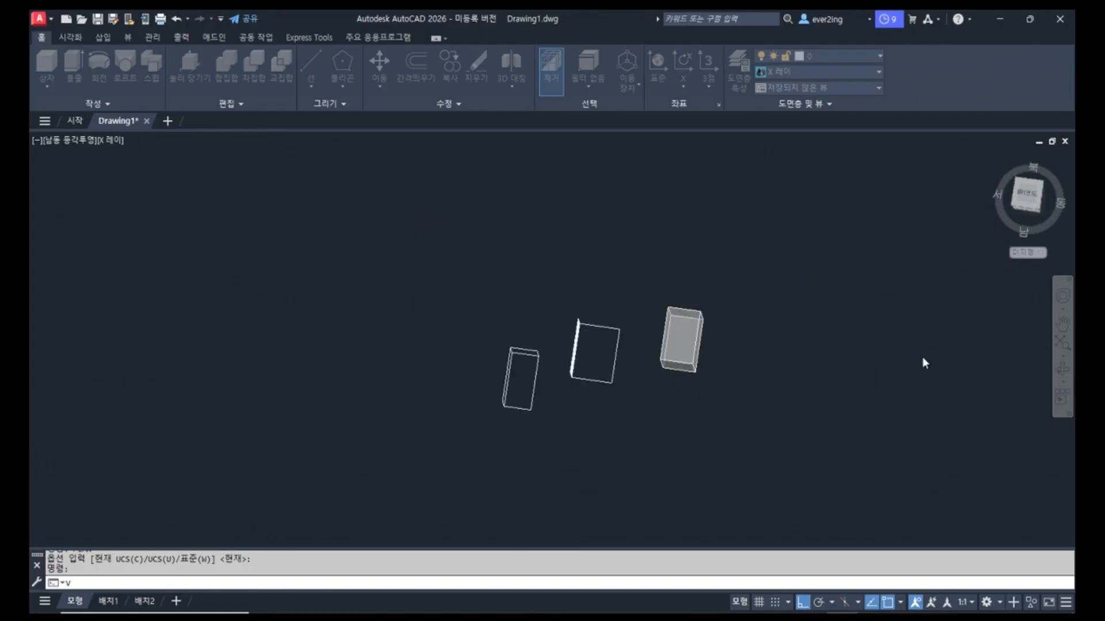
- Define a diagonal UCS through the solid box: origin at its base's left corner, X toward the base's right corner, XY plane through the corner above the origin
type("ucs")
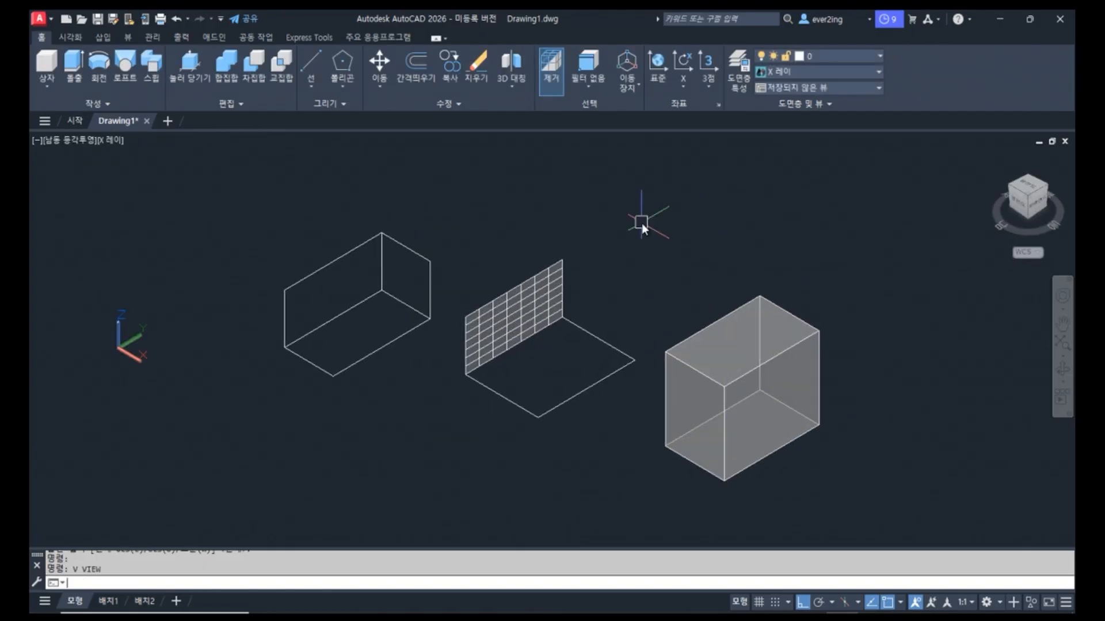
key("Return")
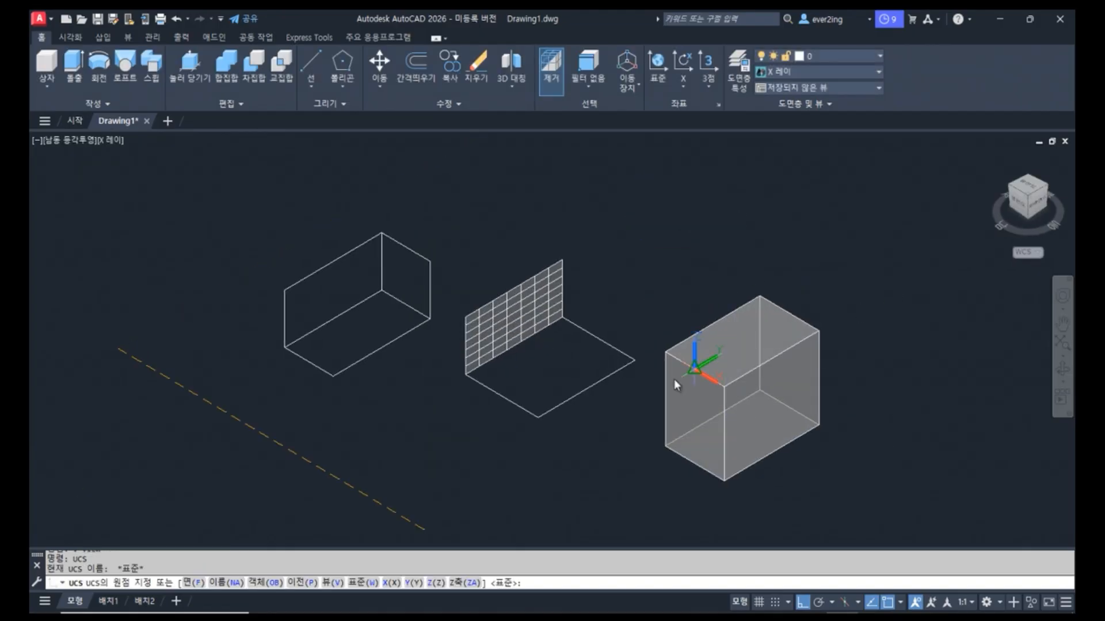
left_click(665, 453)
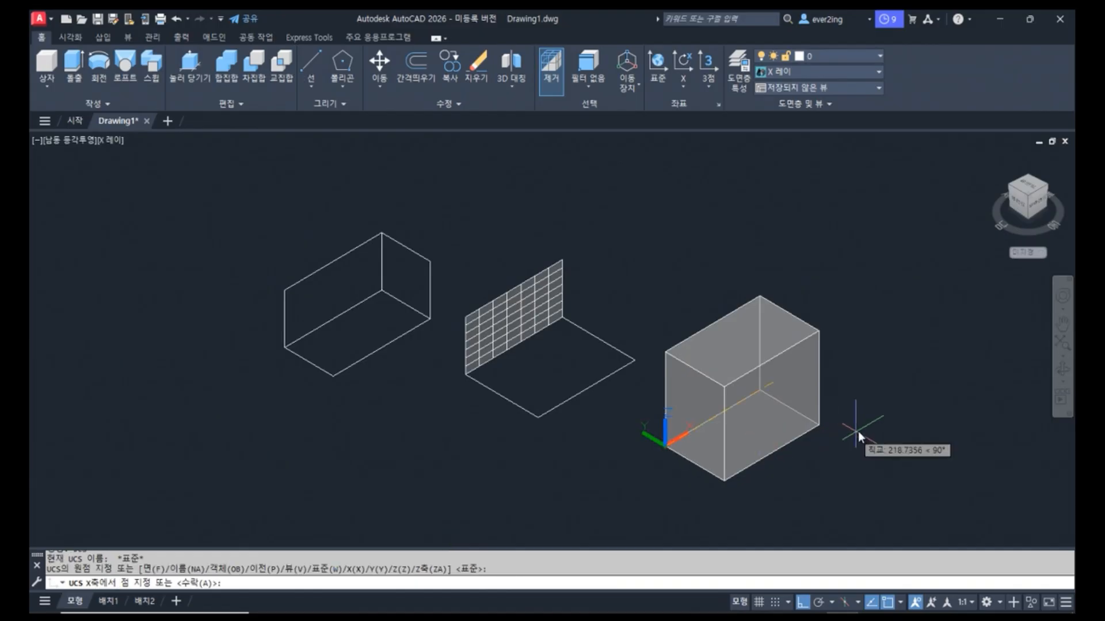
left_click(819, 426)
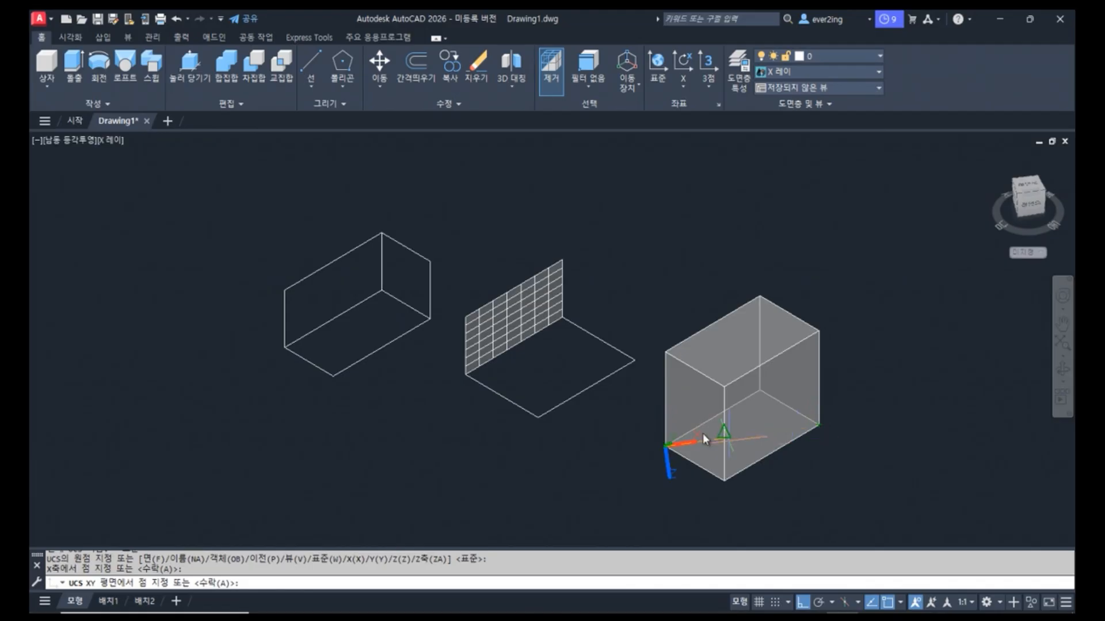
left_click(670, 349)
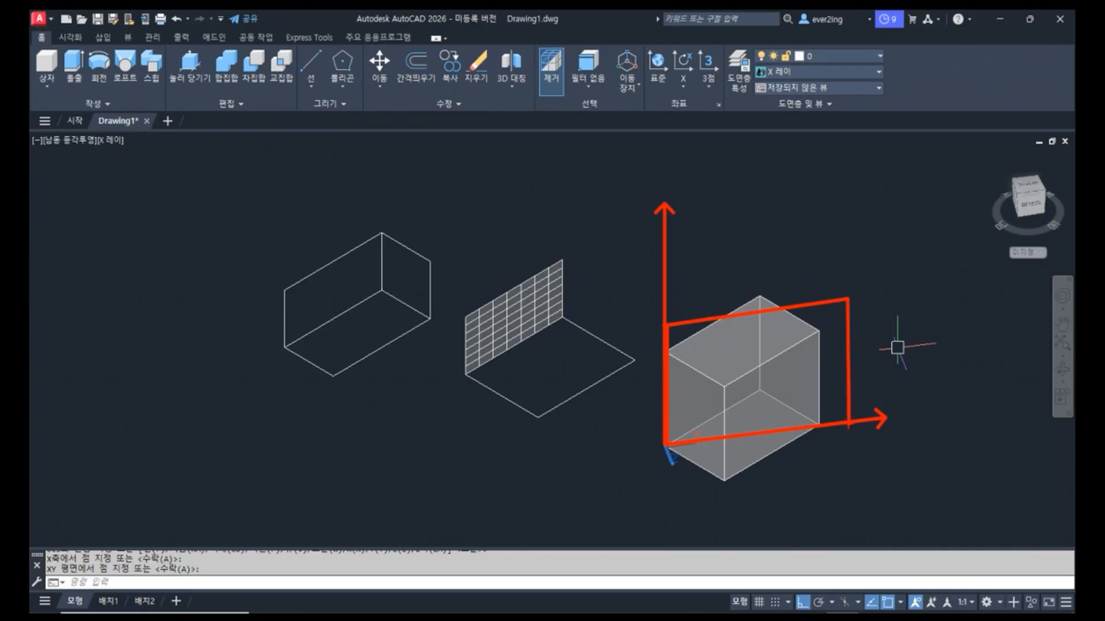
- Look straight onto the box's diagonal UCS with PLAN, using the current (현재) UCS and keeping all three models in view
type("PLAN")
key("Return")
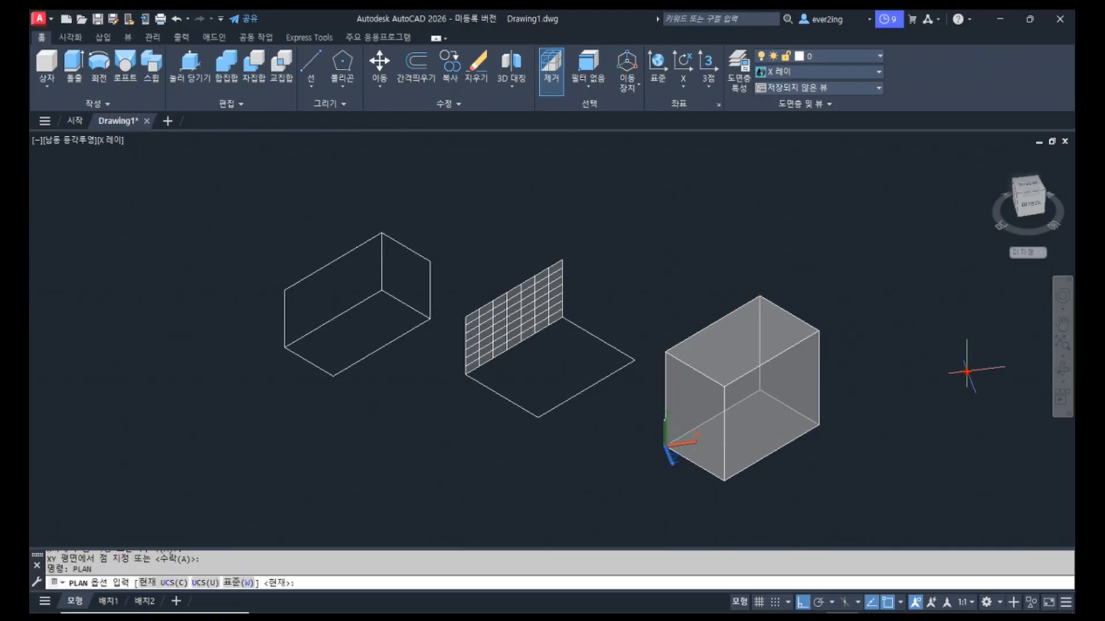
key("Return")
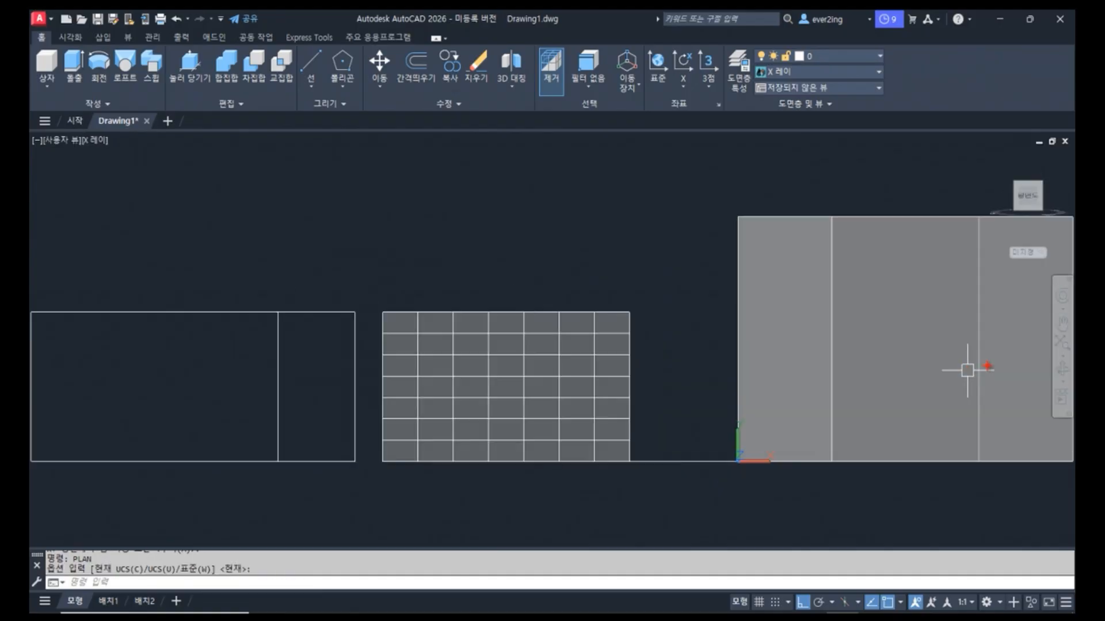
scroll(888, 399, "down", 4)
middle_click_drag(931, 478, 834, 431)
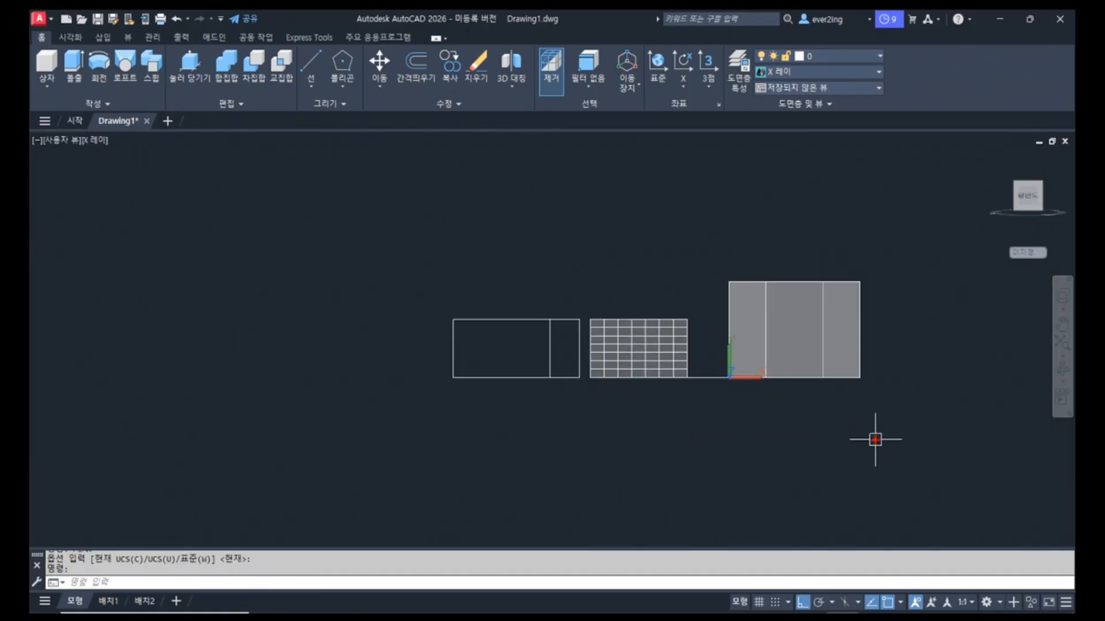
- Orbit the models out of the plan view to an angled 3D view of all three
middle_click_drag(715, 402, 698, 471, "shift")
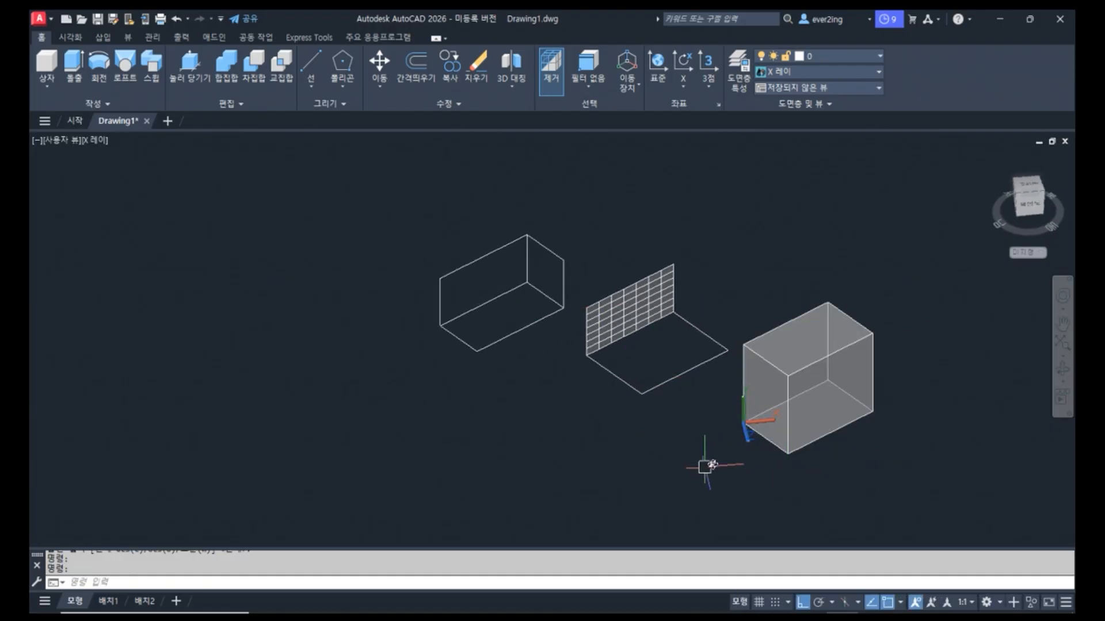
type("j")
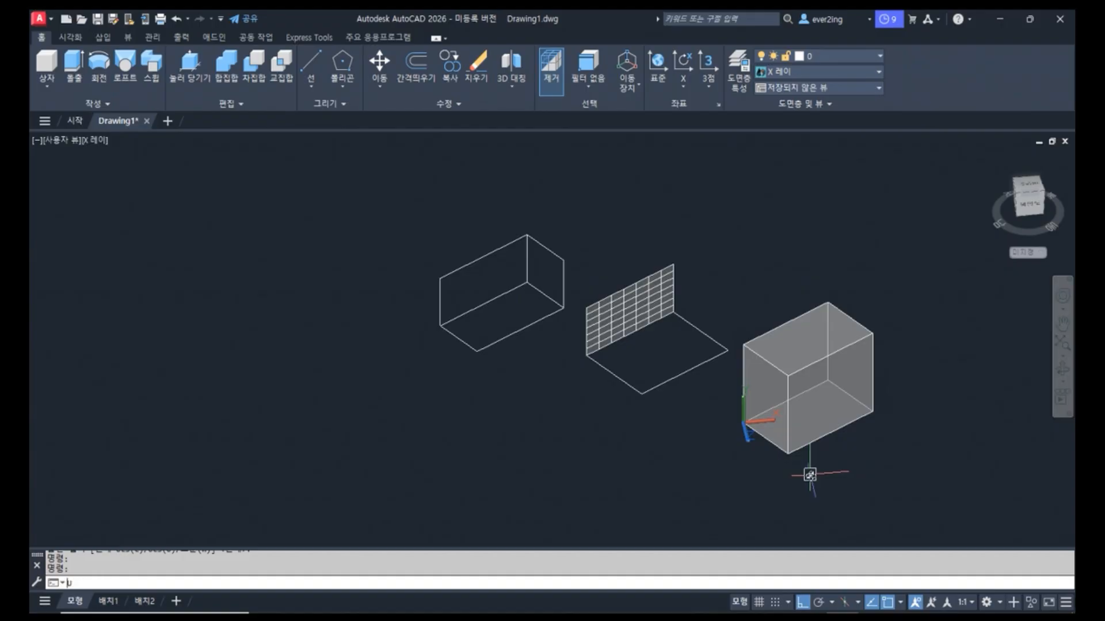